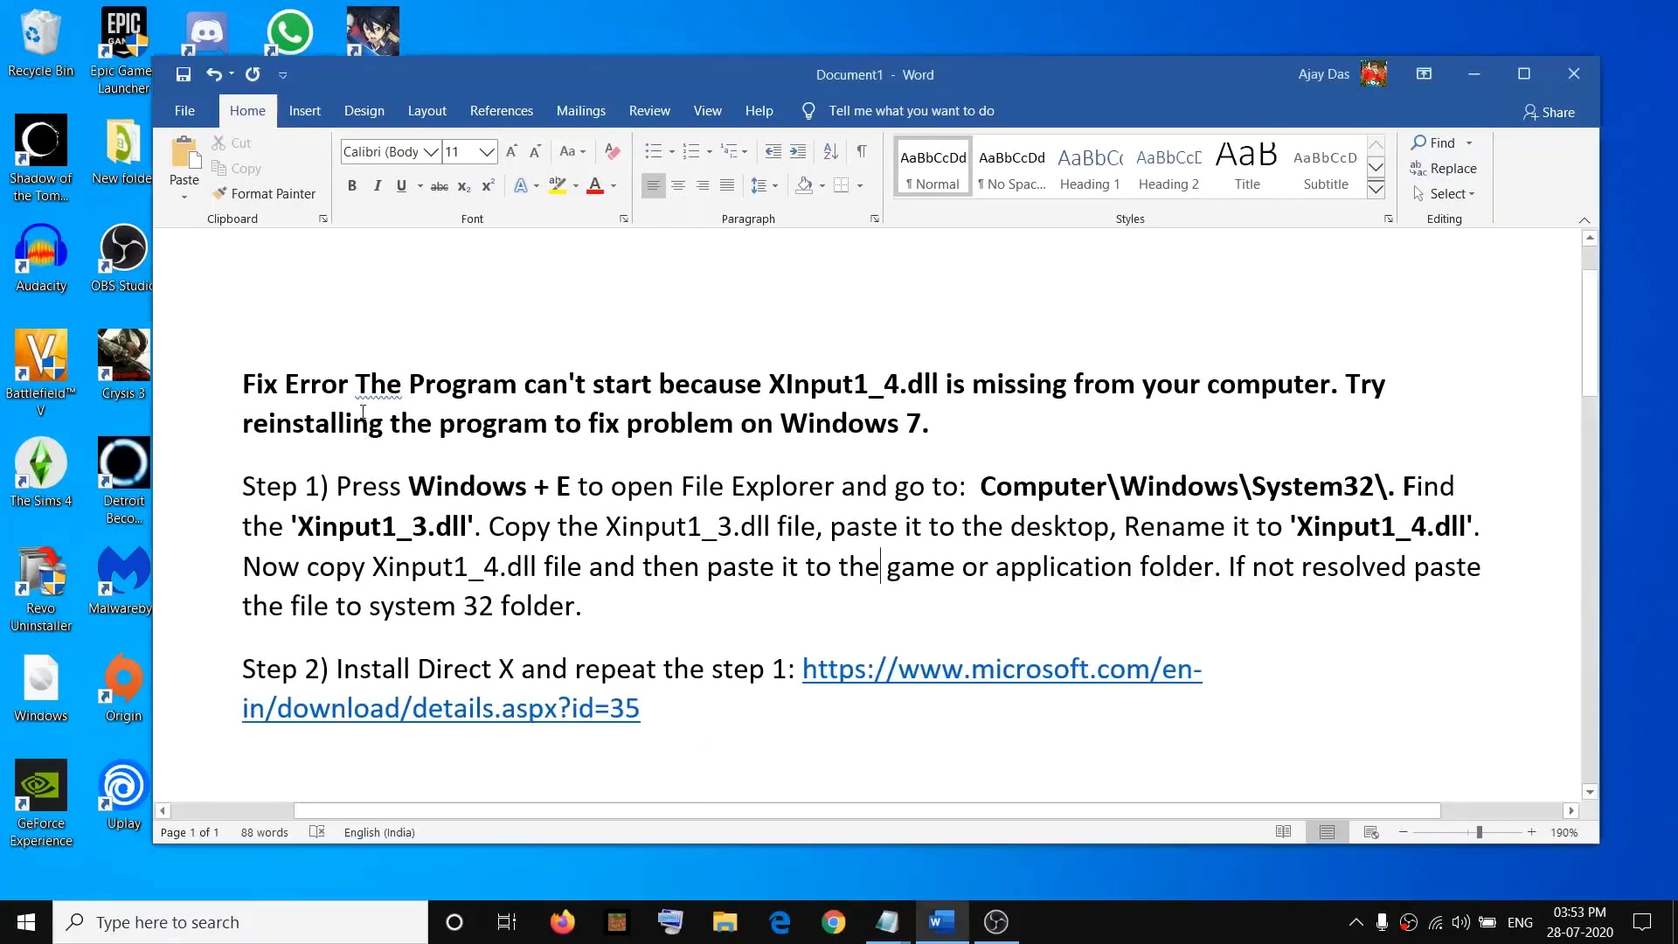
- Highlight the XInput1_4.dll error heading, including 'Windows 7.', in the Word instructions
left_click_drag(379, 384, 990, 441)
left_click(971, 435)
left_click_drag(950, 428, 780, 428)
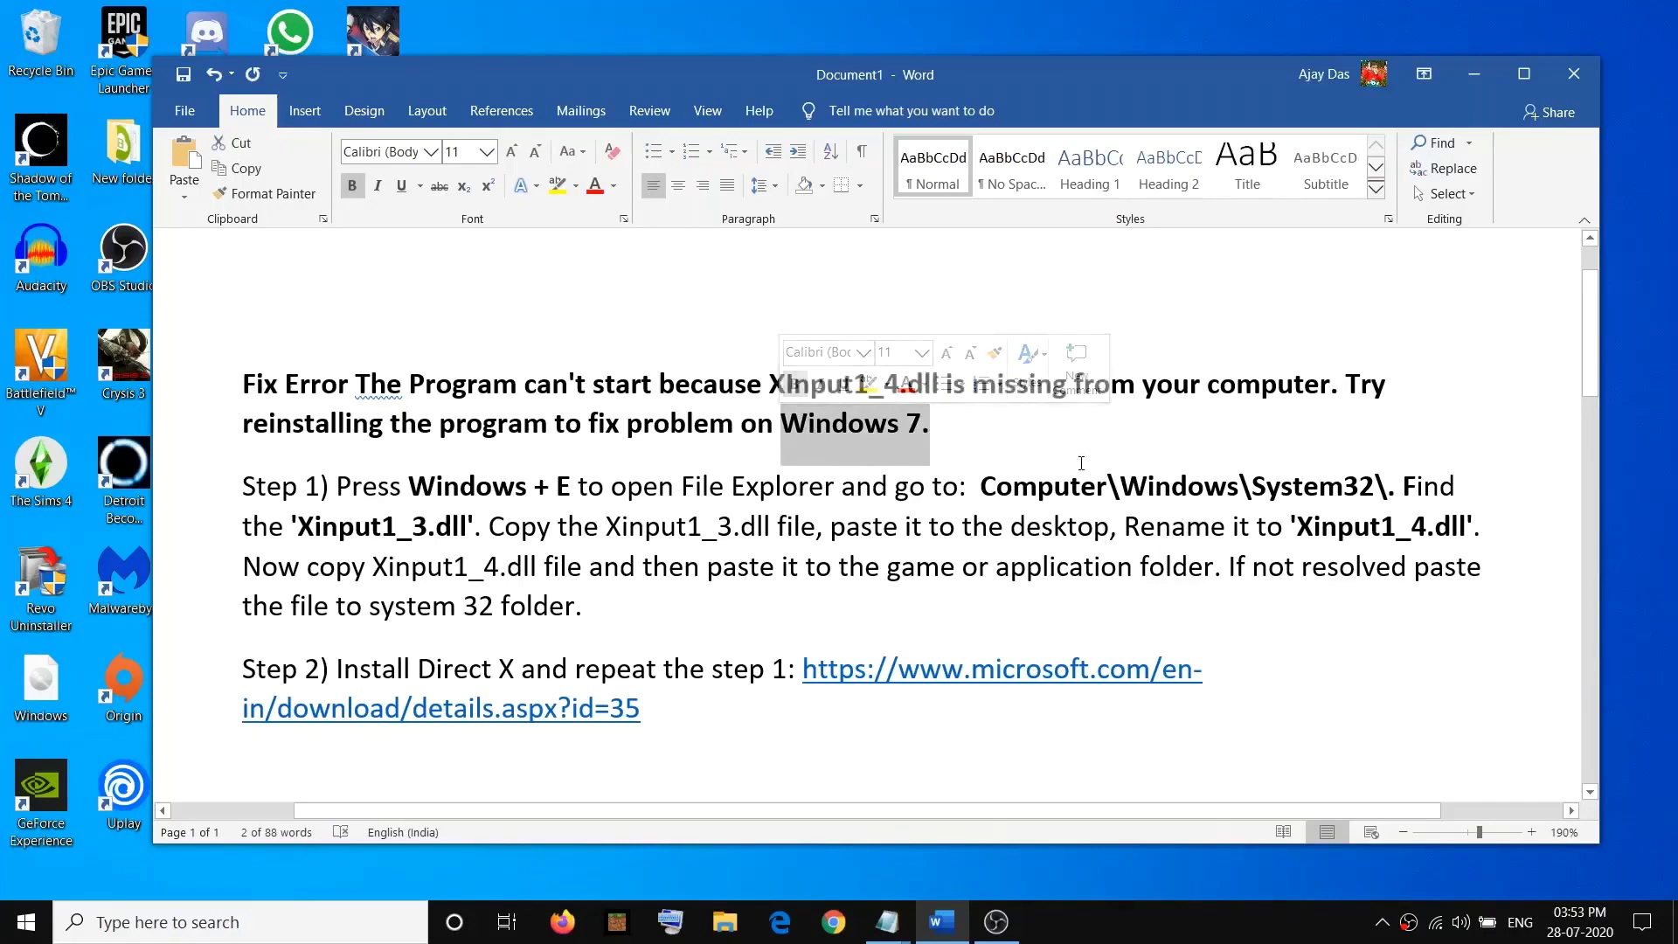
left_click(435, 526)
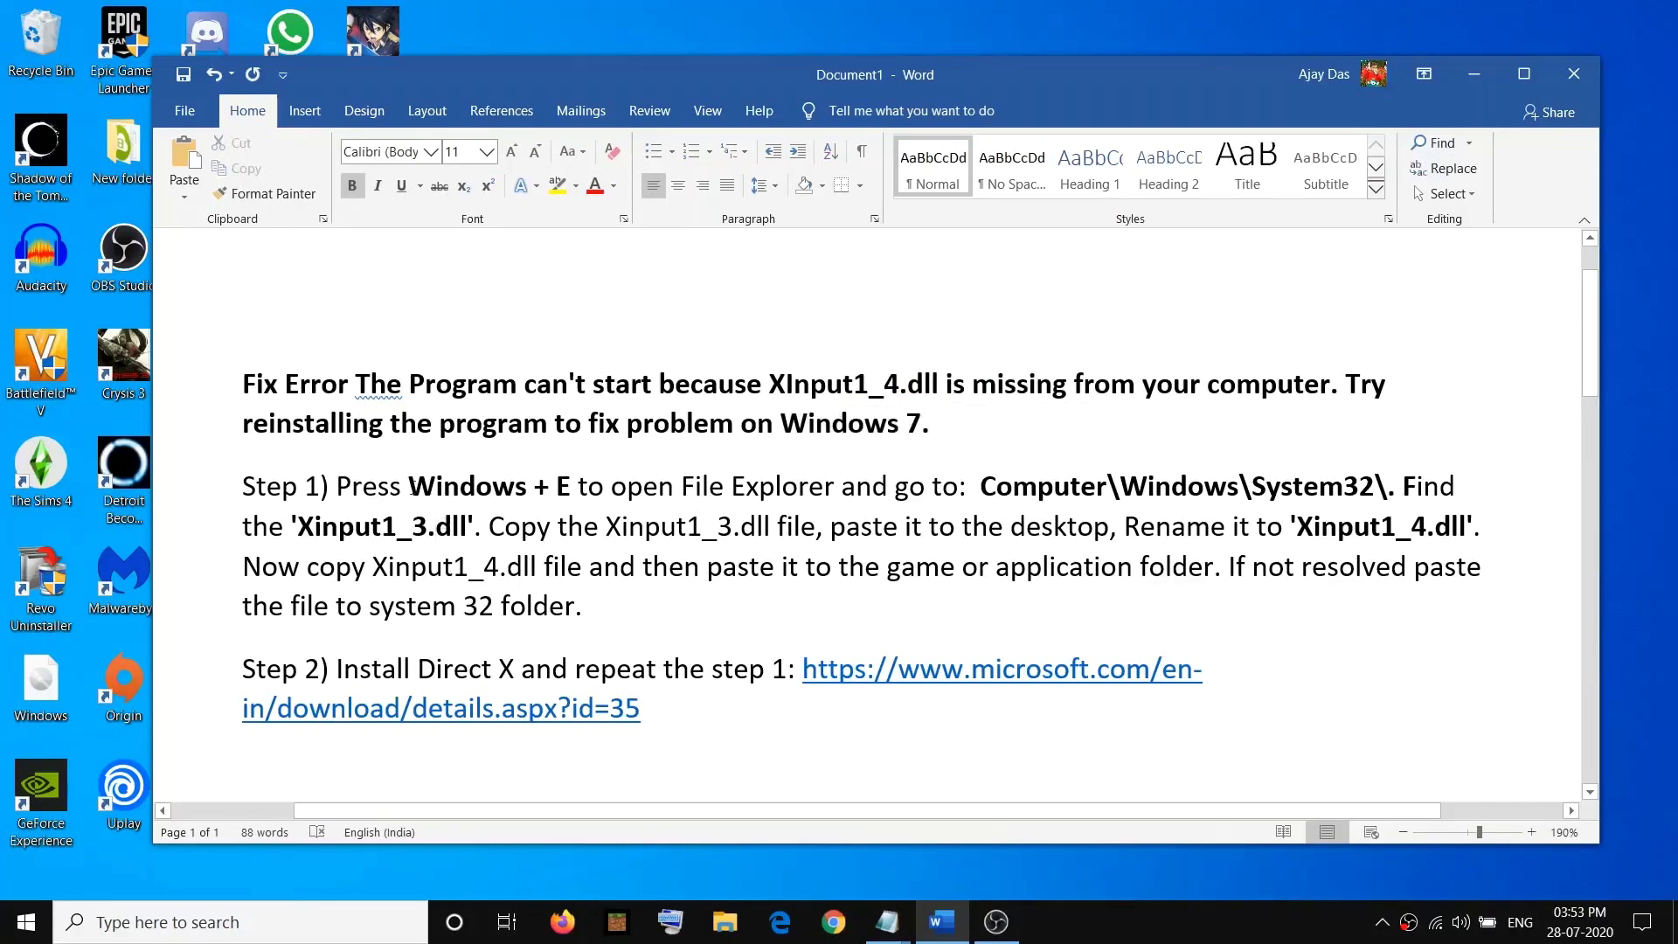
- Following Step 1's 'Windows + E', open a File Explorer window, then return to Word
left_click_drag(409, 486, 559, 490)
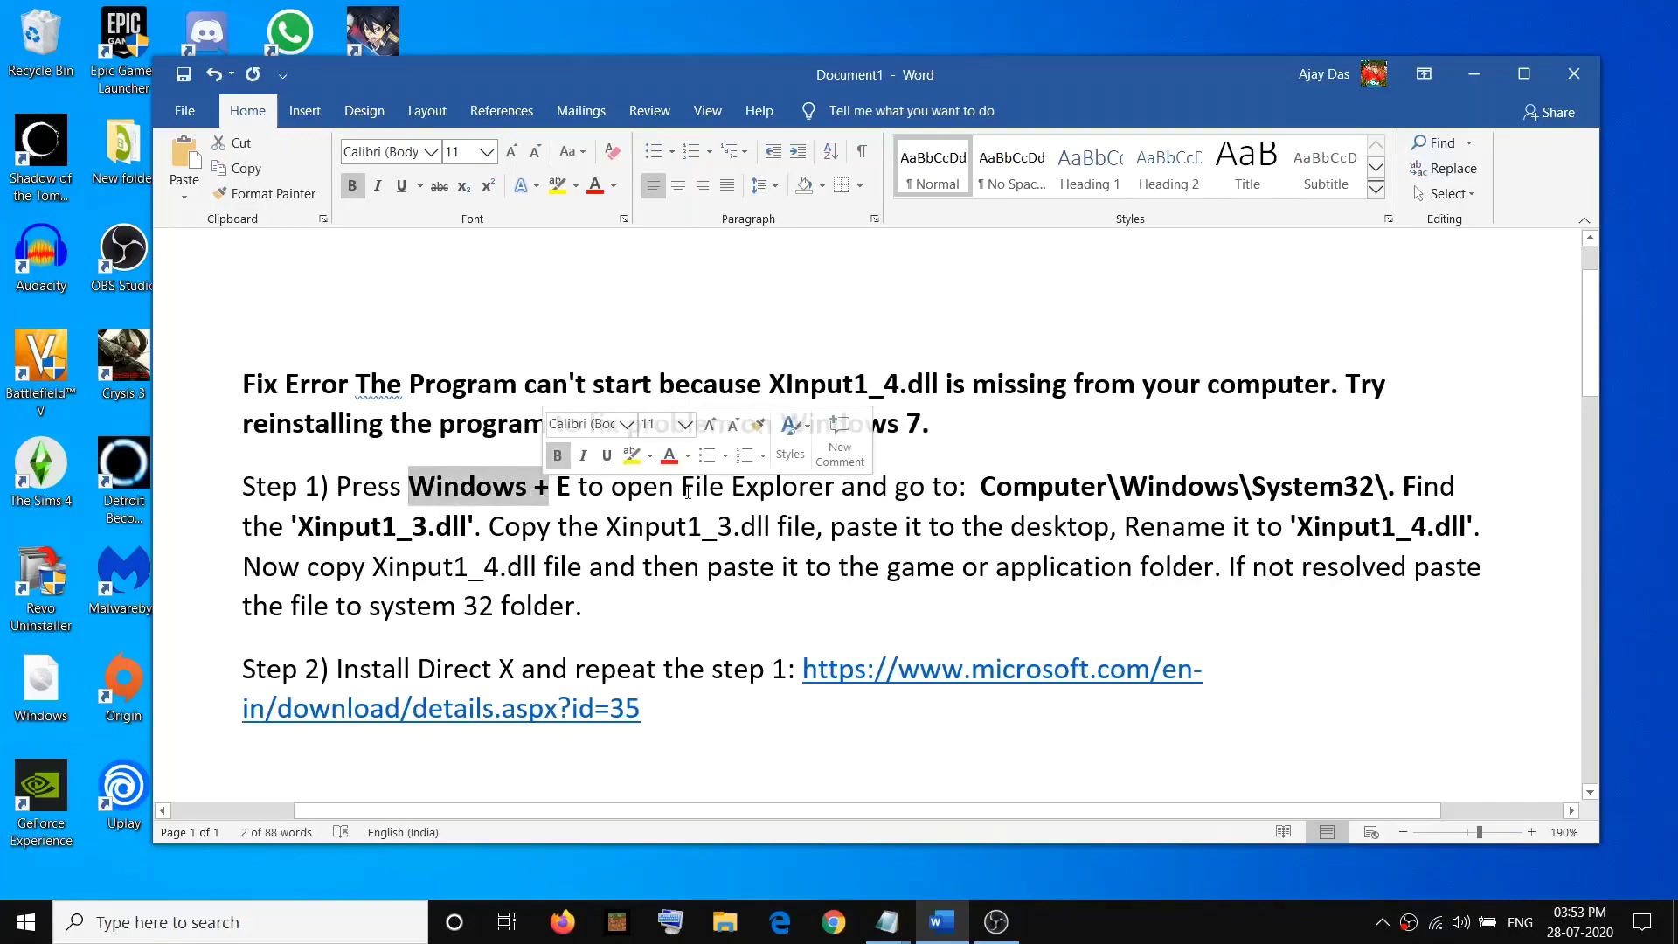
left_click_drag(681, 486, 811, 497)
left_click_drag(577, 486, 409, 490)
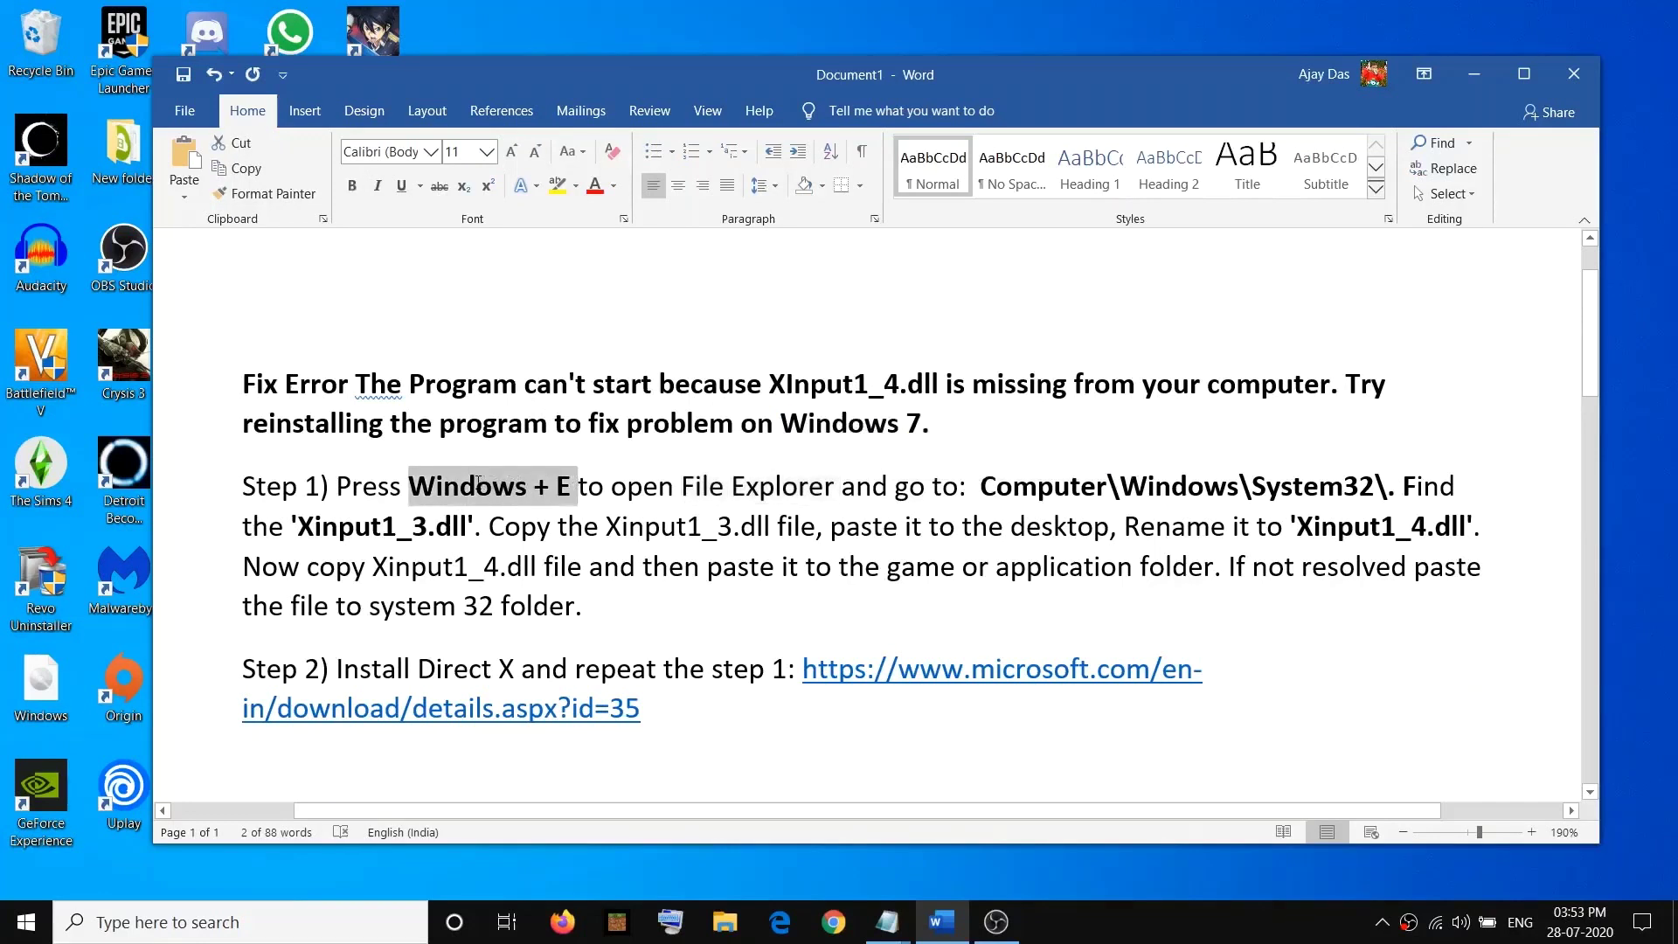
left_click(605, 488)
left_click_drag(573, 485, 408, 488)
key("super+e")
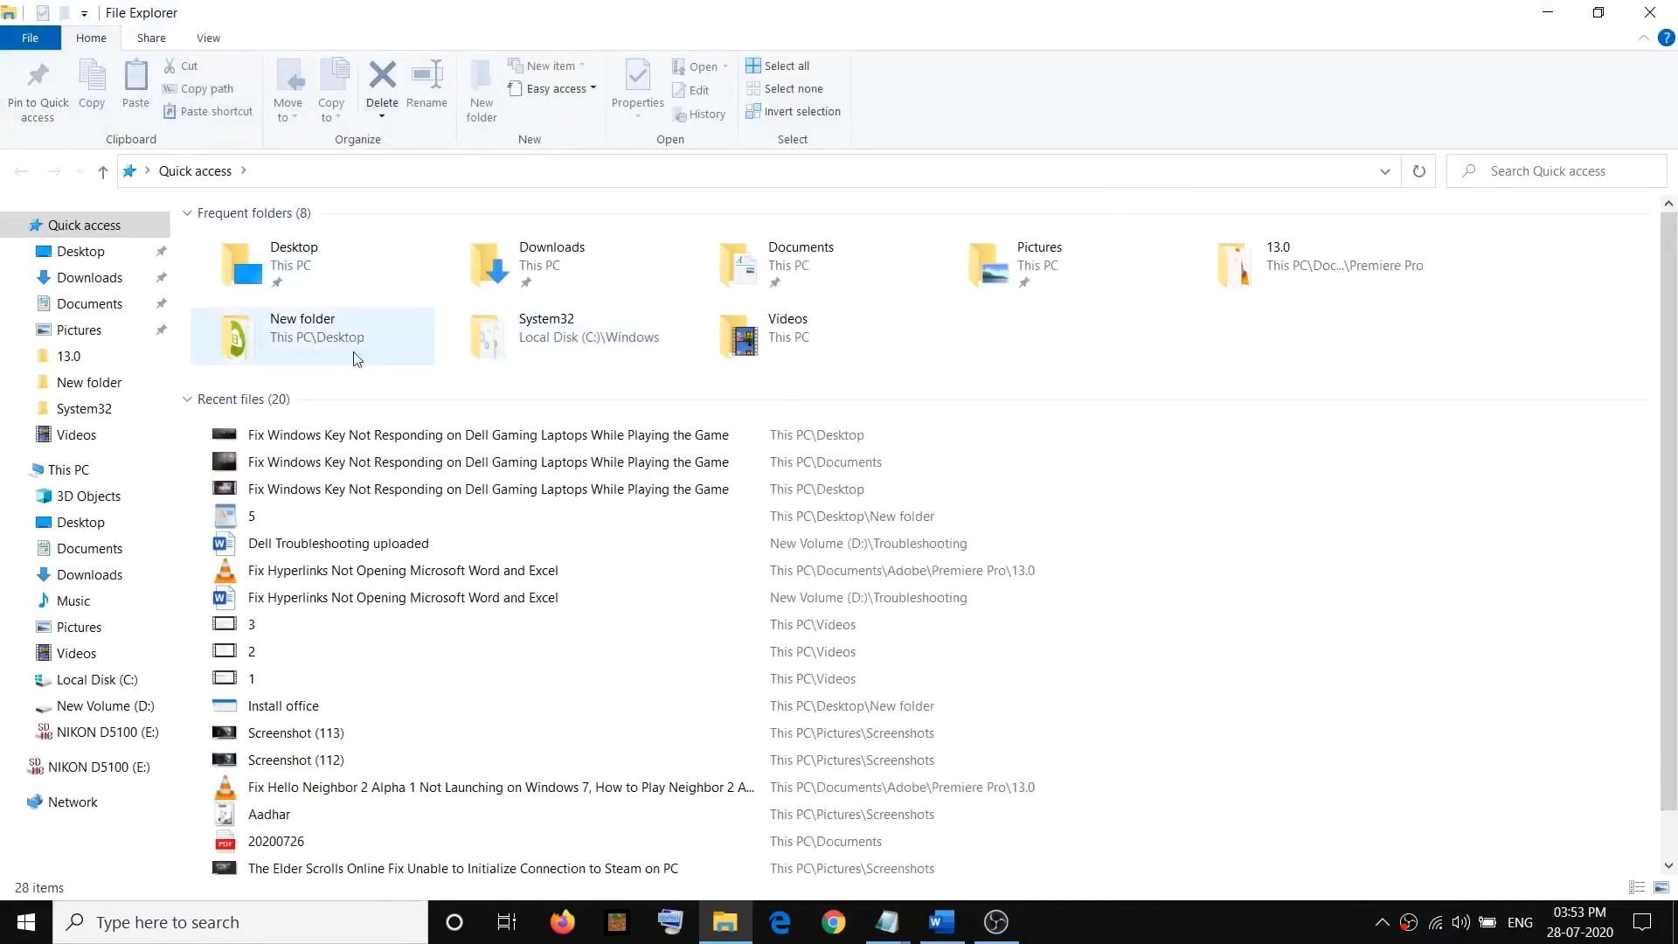
key("alt+Tab")
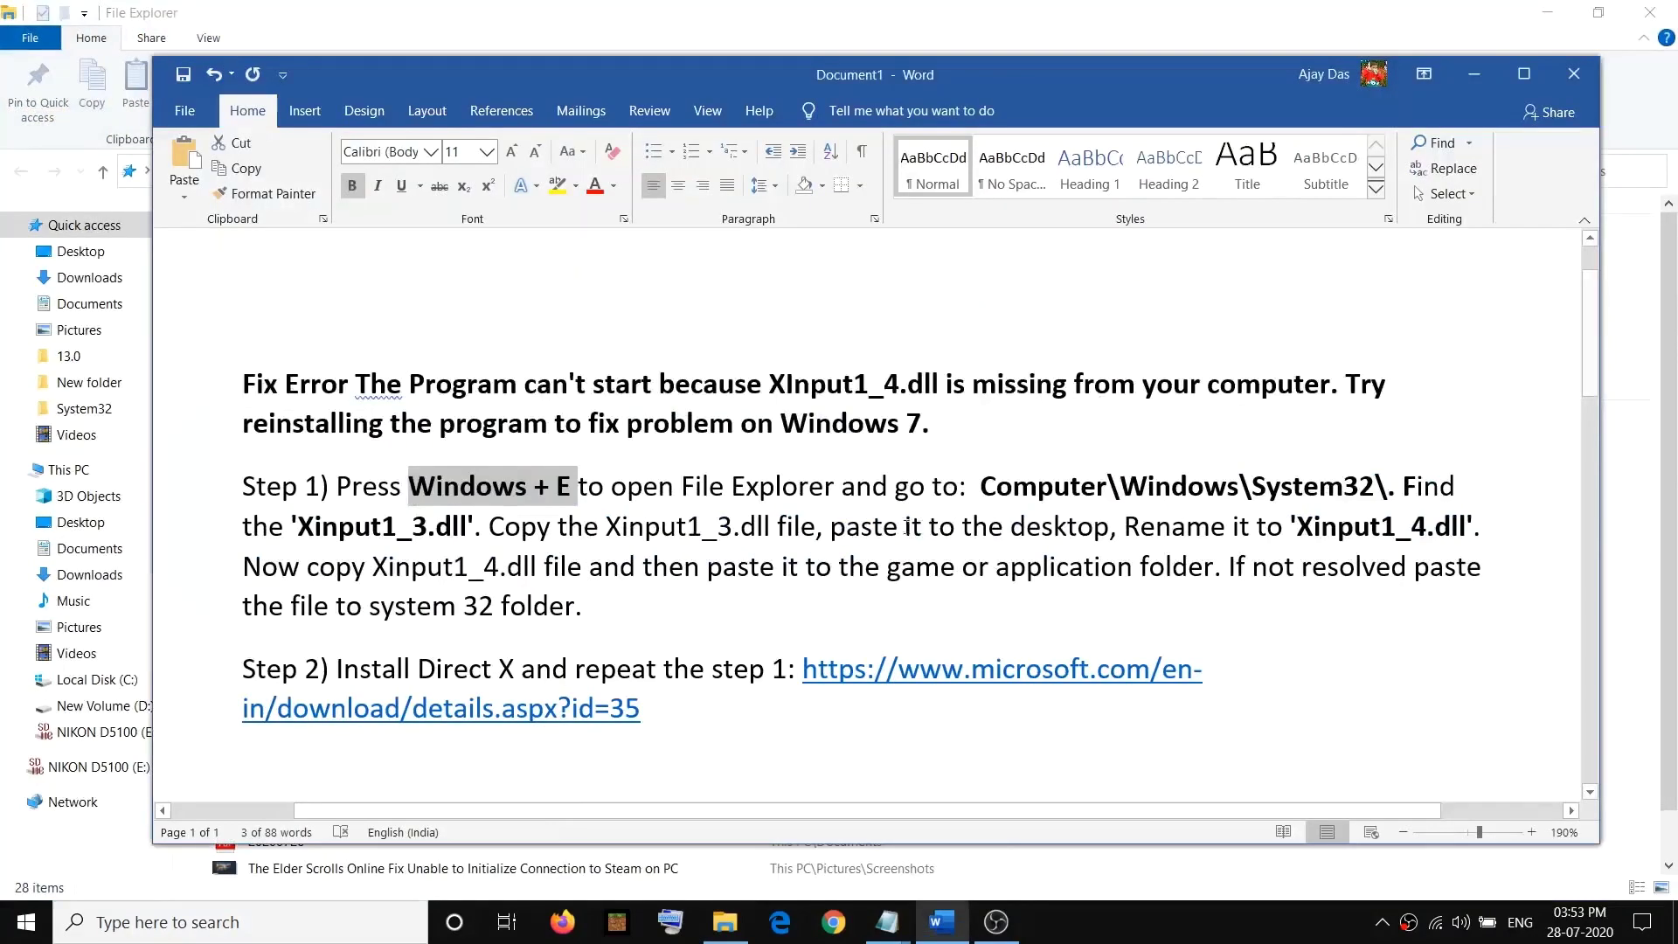
left_click_drag(978, 486, 1098, 486)
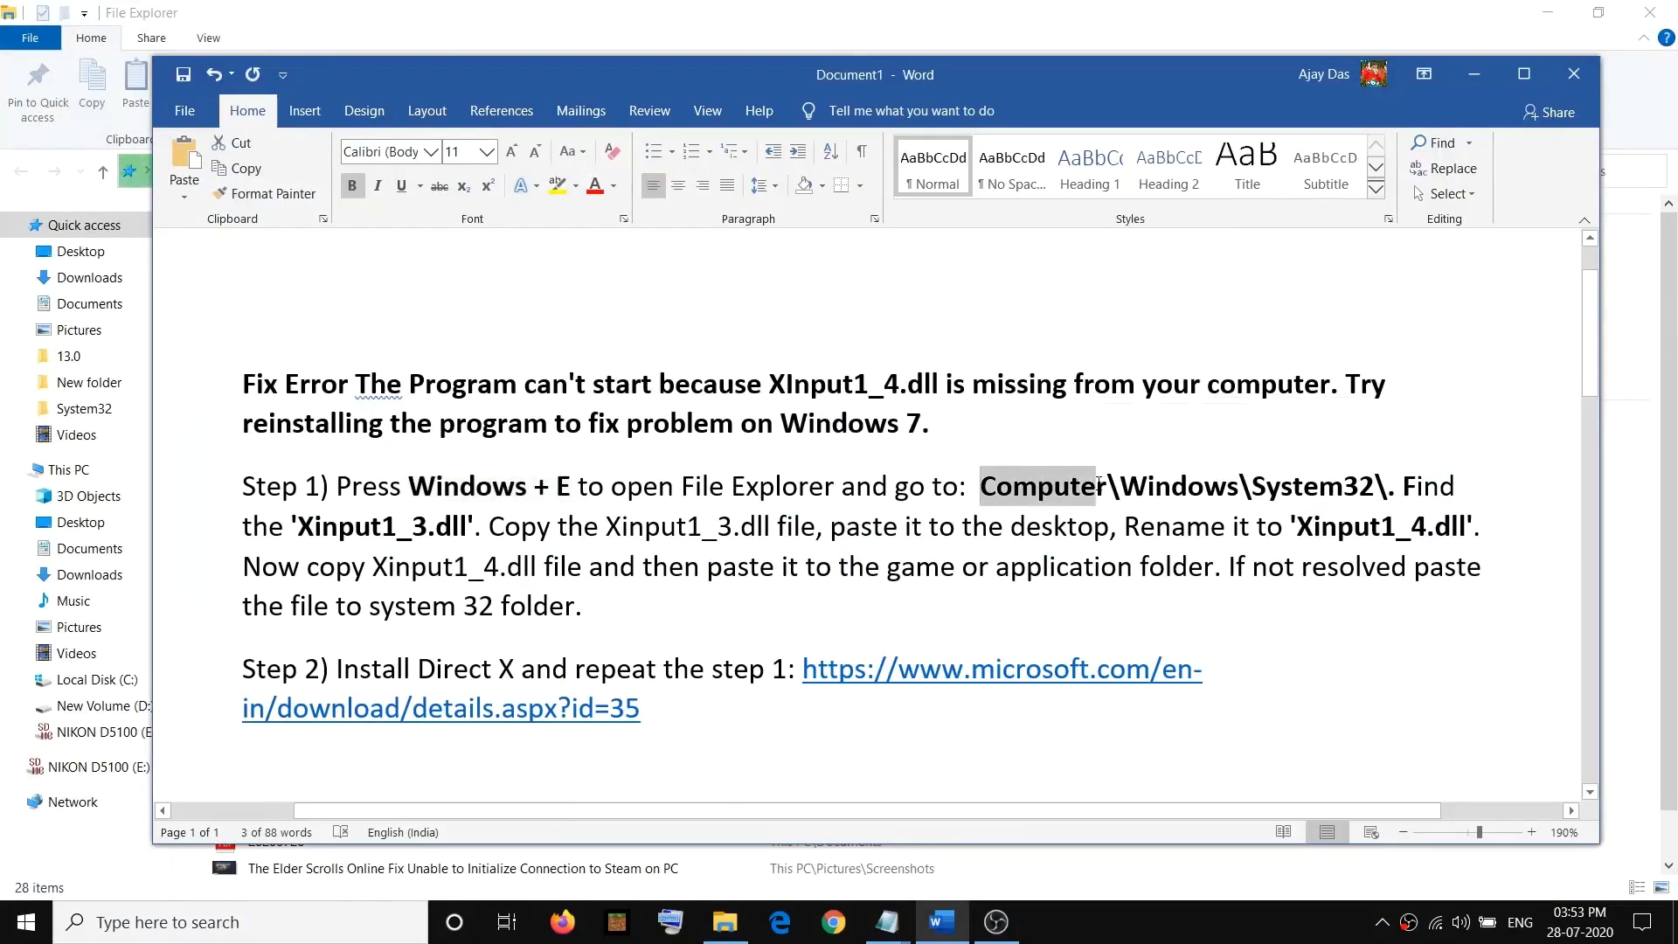
- Navigate File Explorer to This PC > Local Disk (C:) > Windows > System32
key("alt+Tab")
left_click(69, 470)
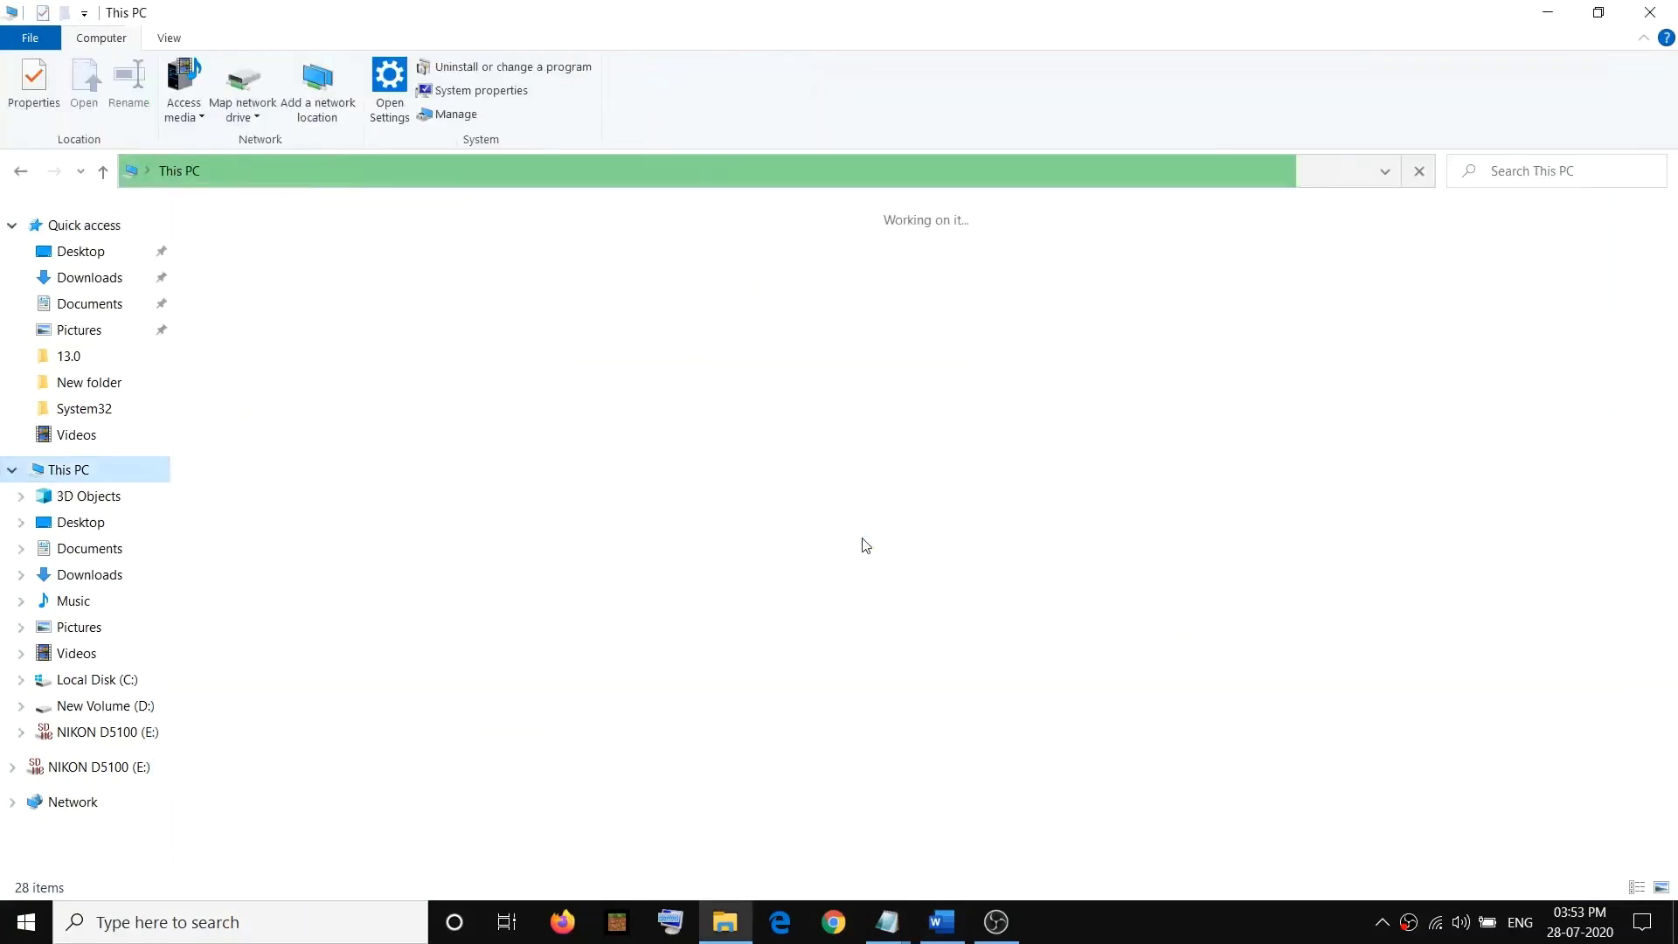
key("alt+Tab")
key("alt+Tab")
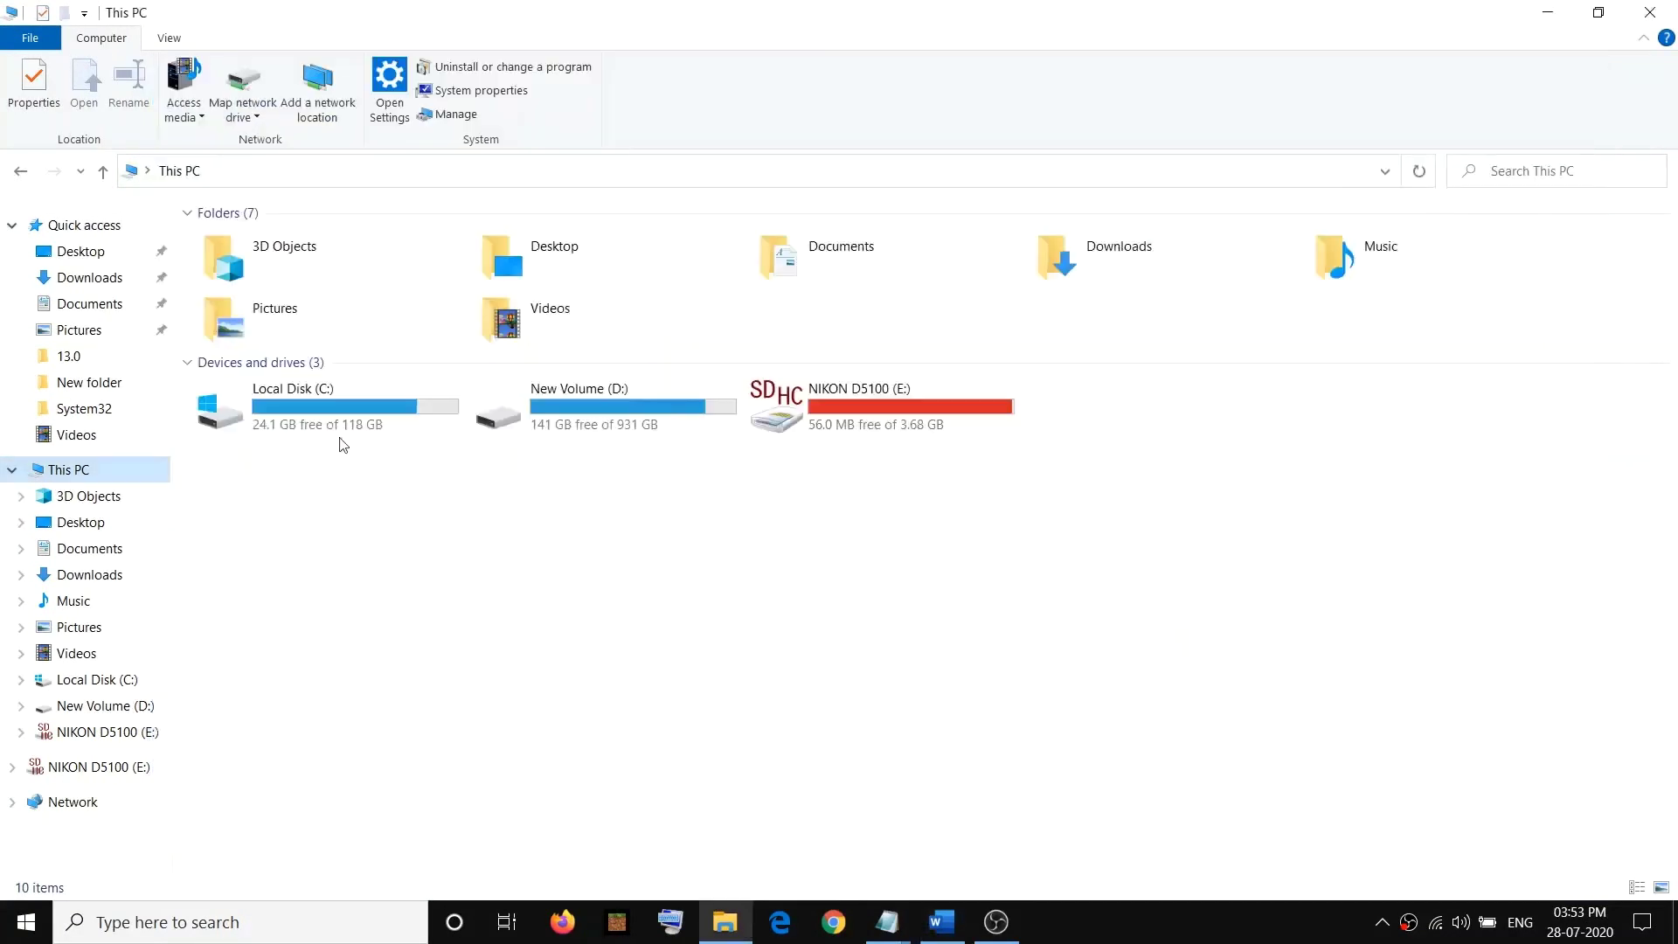
double_click(362, 407)
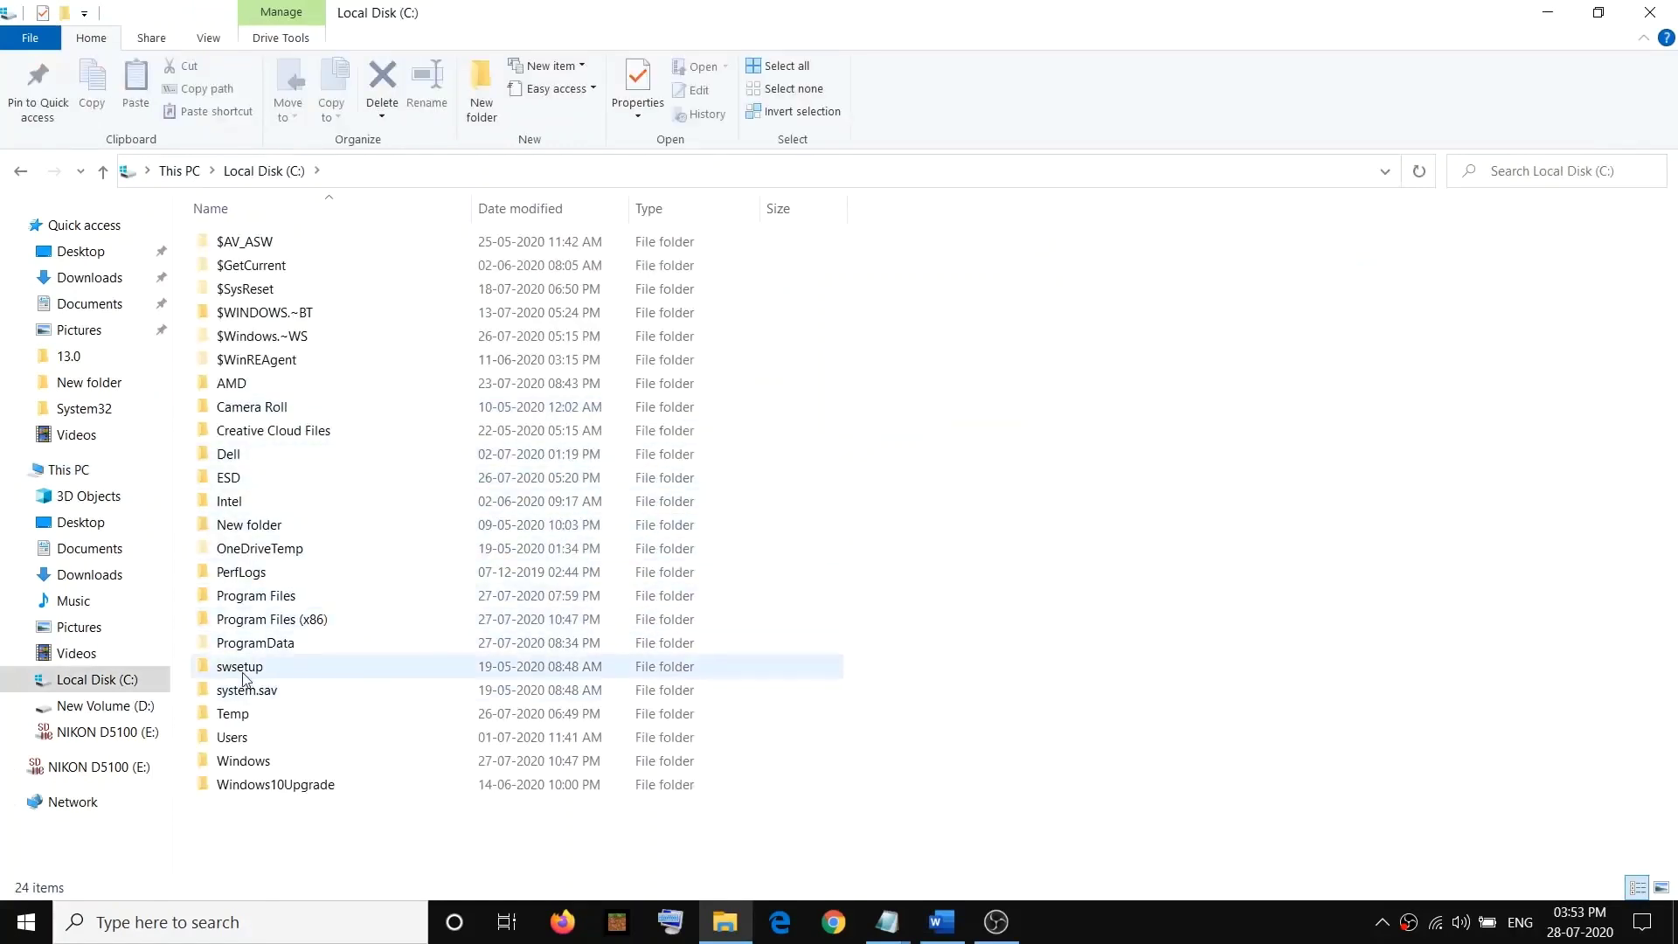
double_click(253, 765)
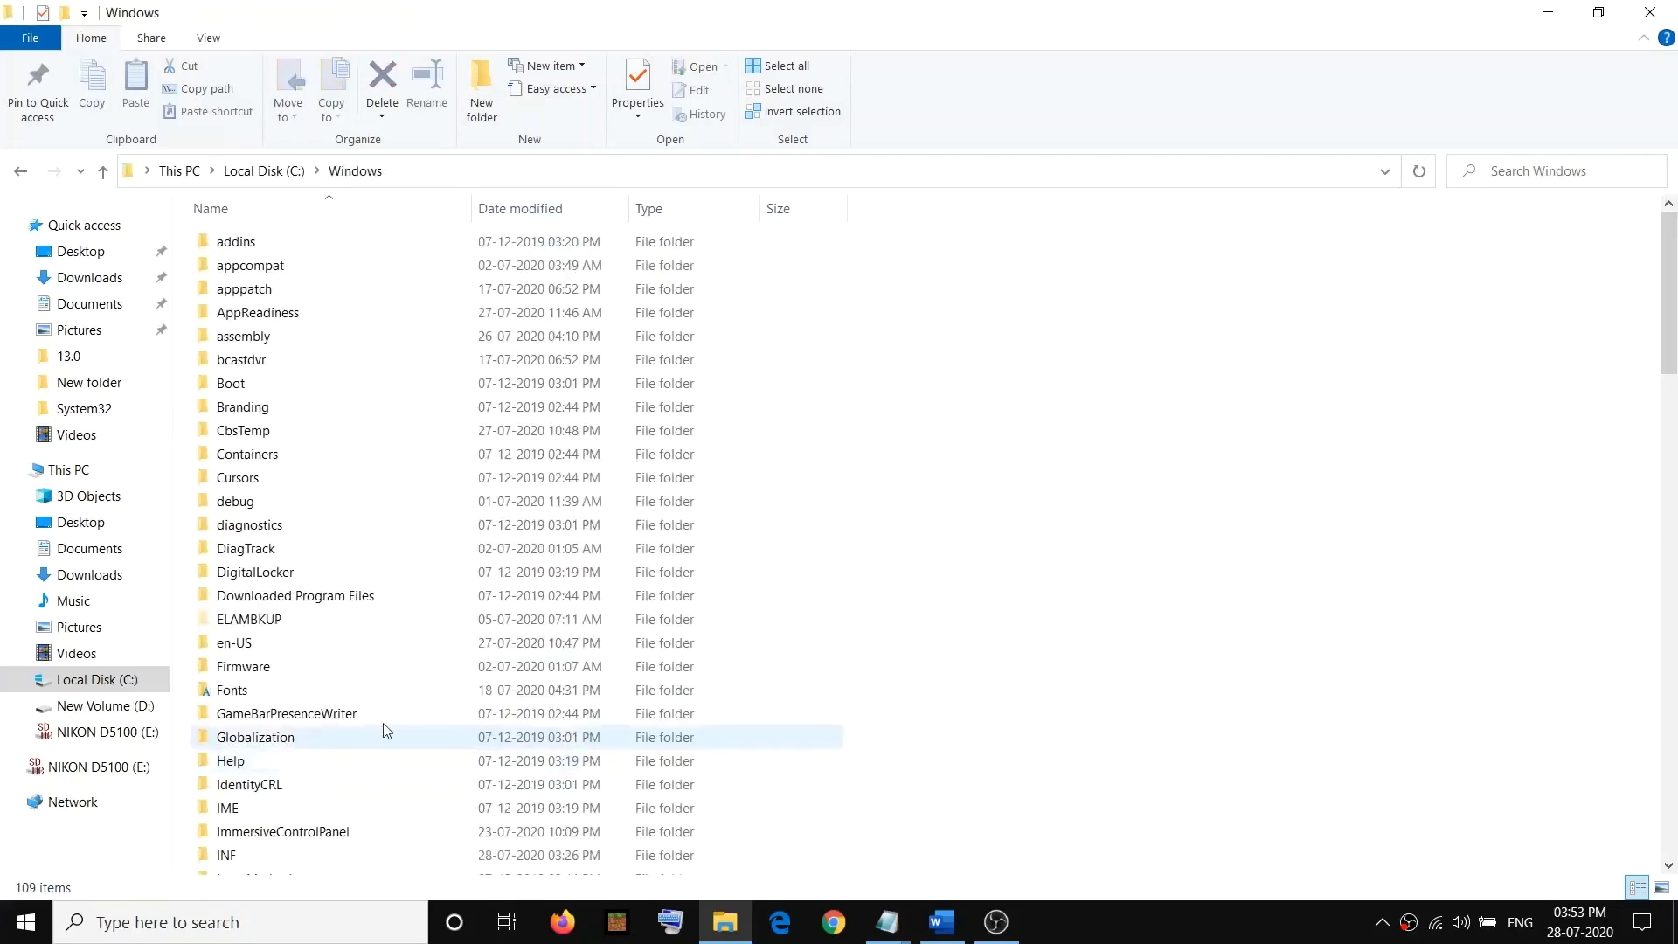
left_click(254, 621)
key("s")
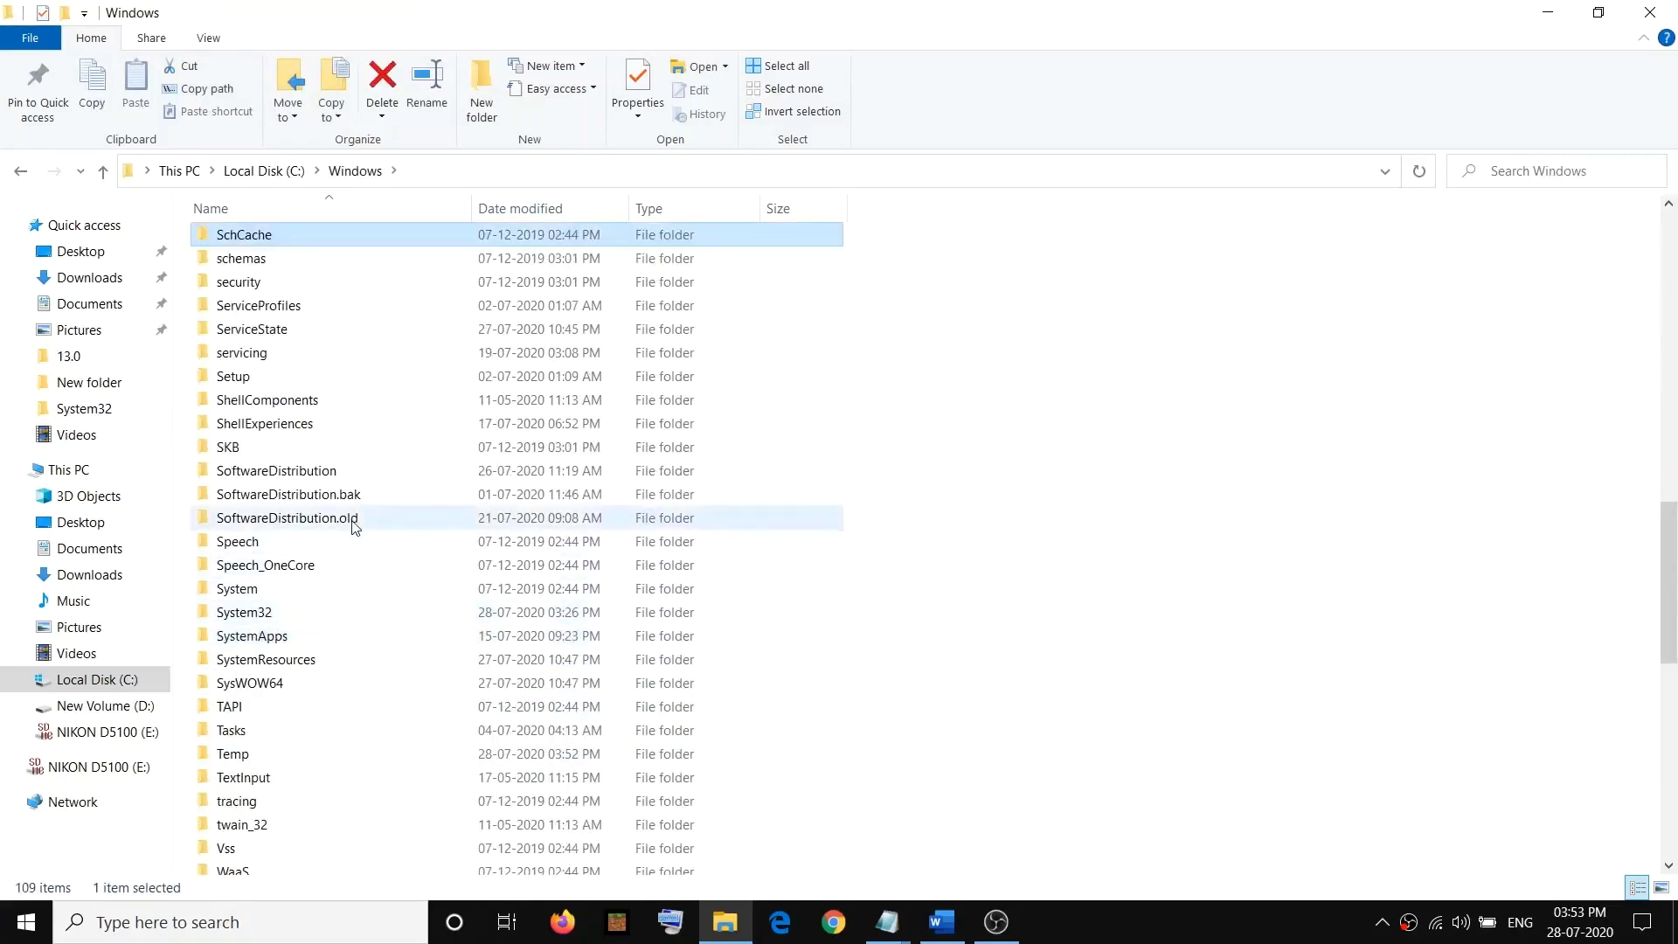
left_click(270, 611)
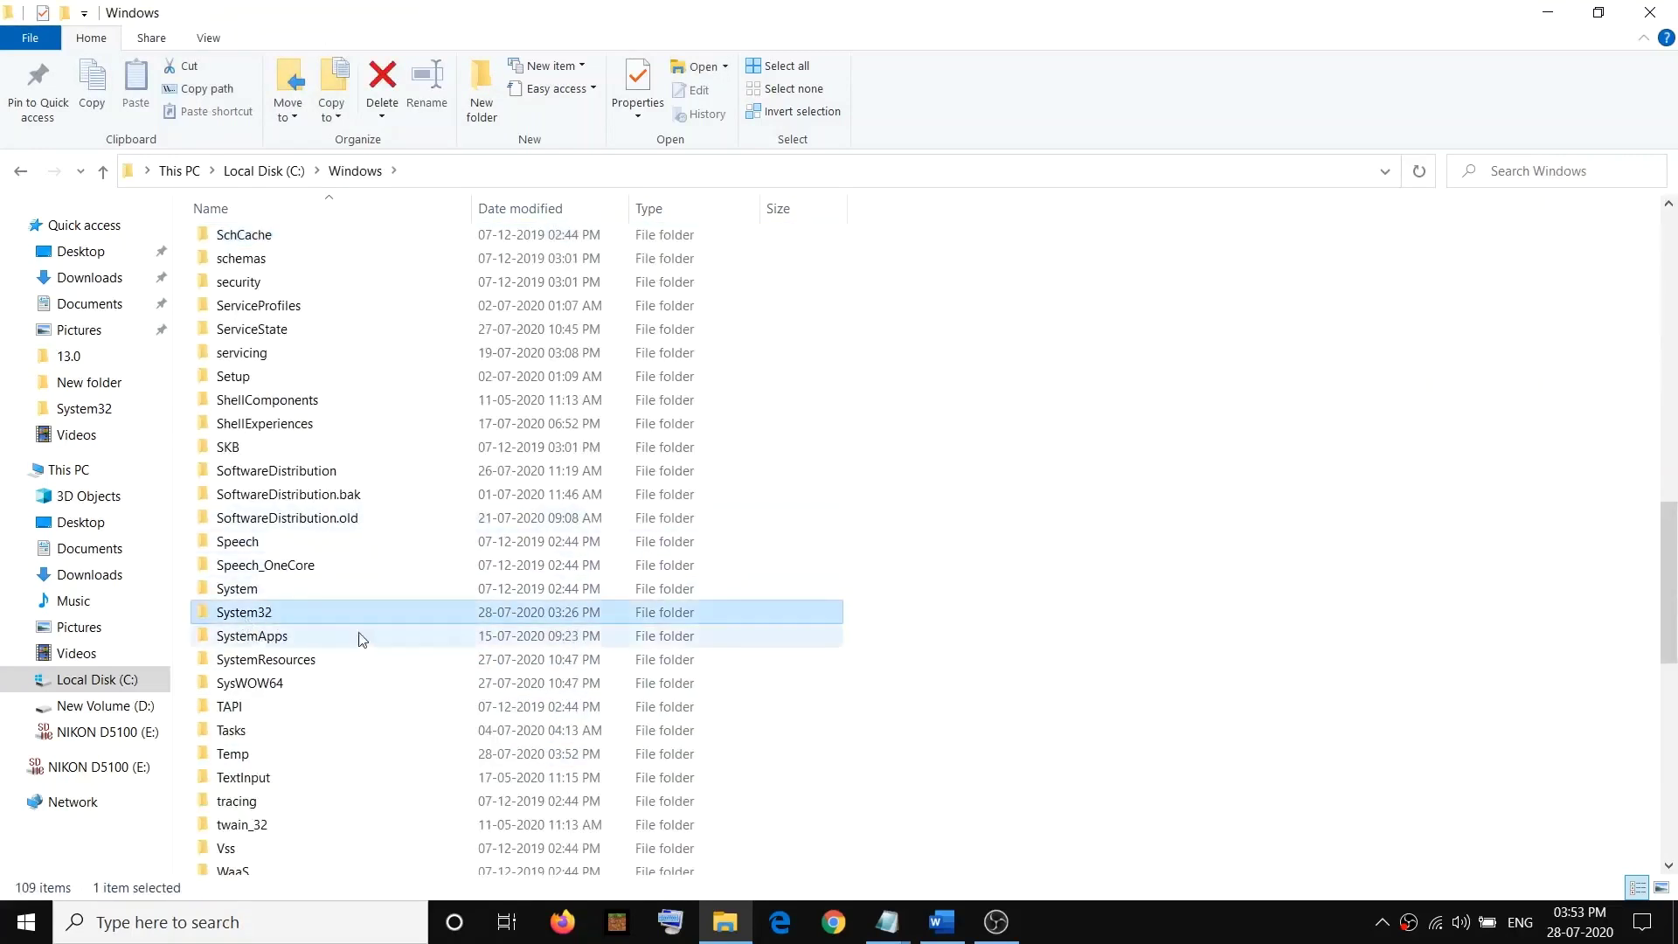
double_click(289, 616)
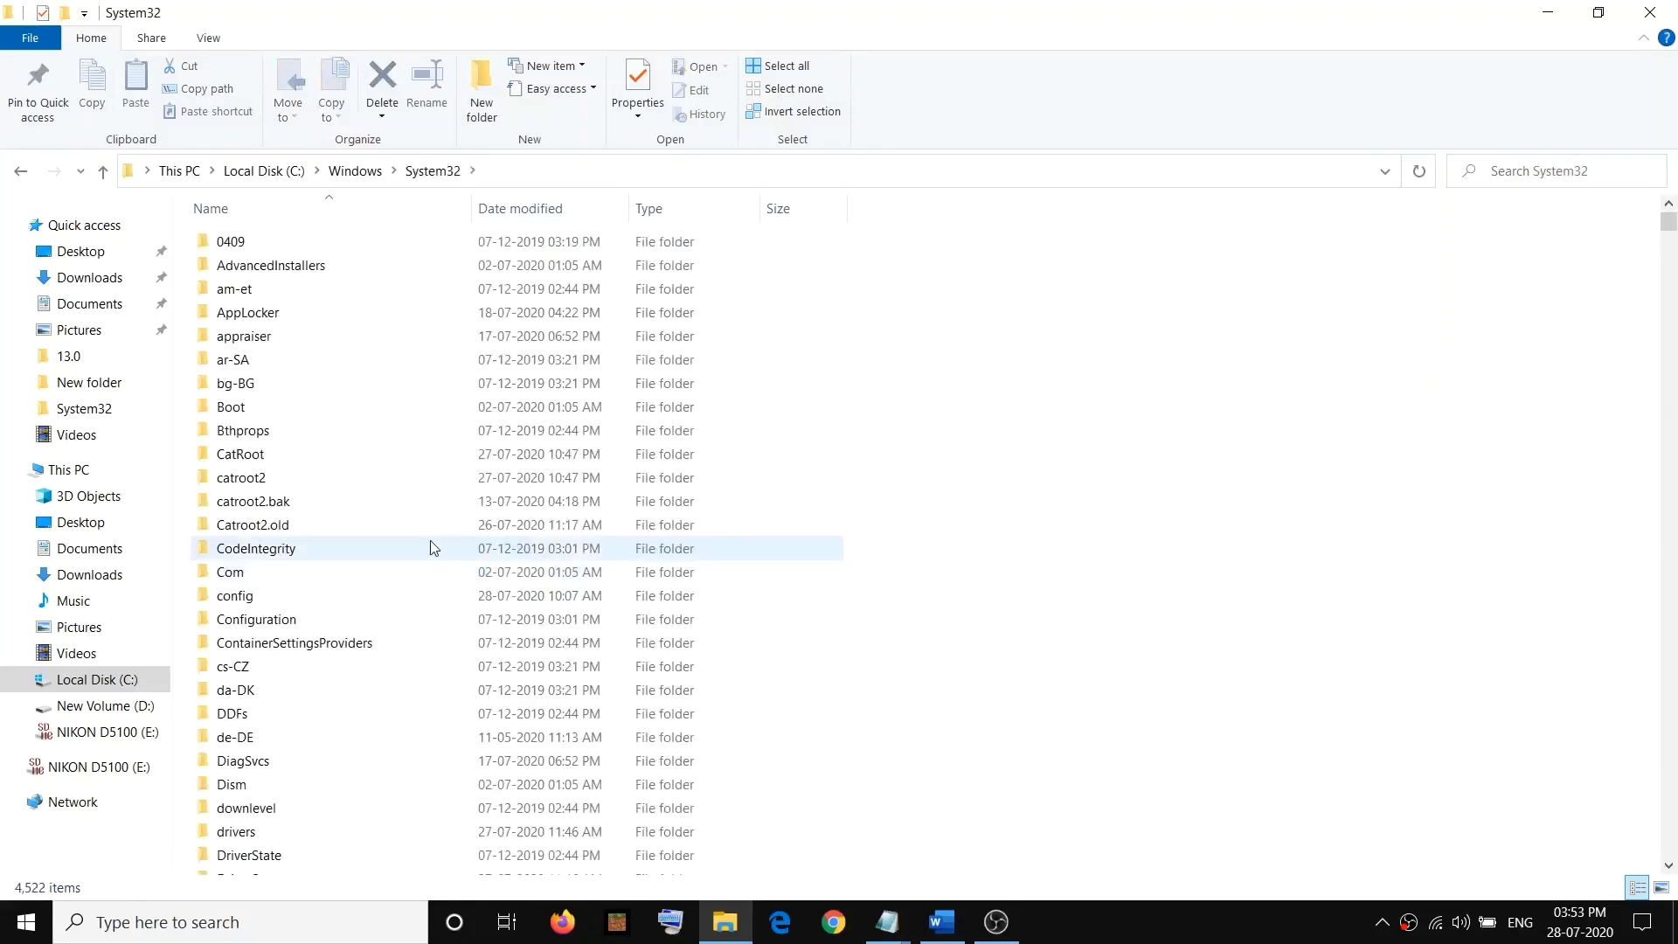
- Find xinput1_3.dll among the X files and copy it
scroll(430, 540, "down", 6)
scroll(432, 573, "down", 8)
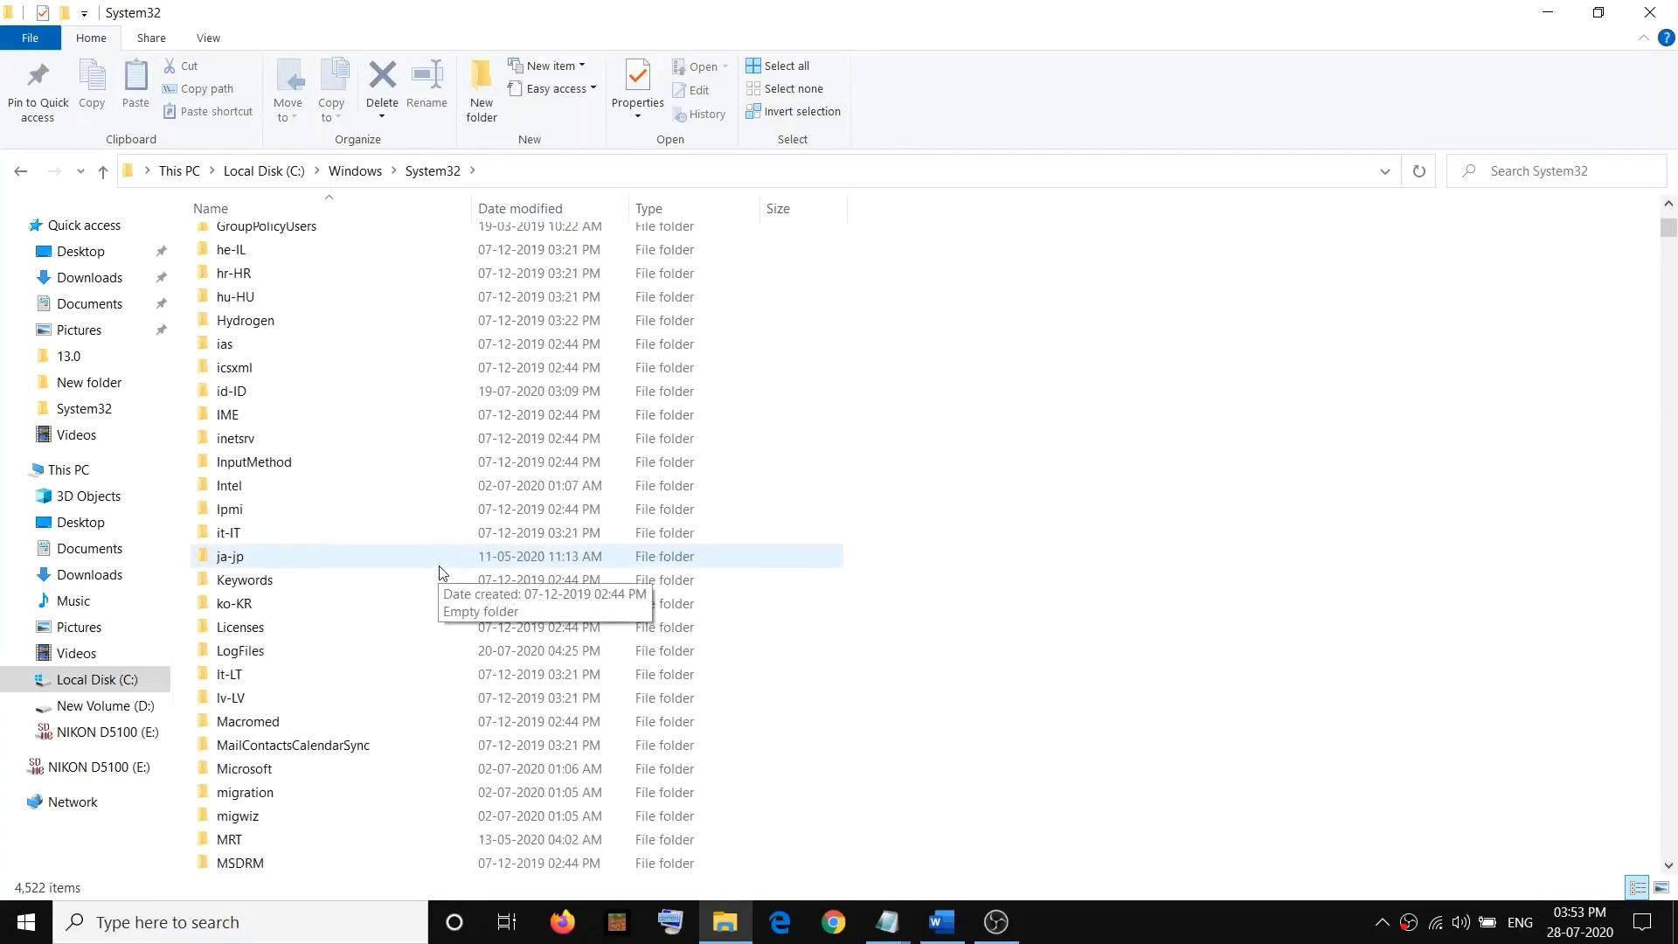
left_click(382, 616)
key("x")
scroll(428, 616, "down", 15)
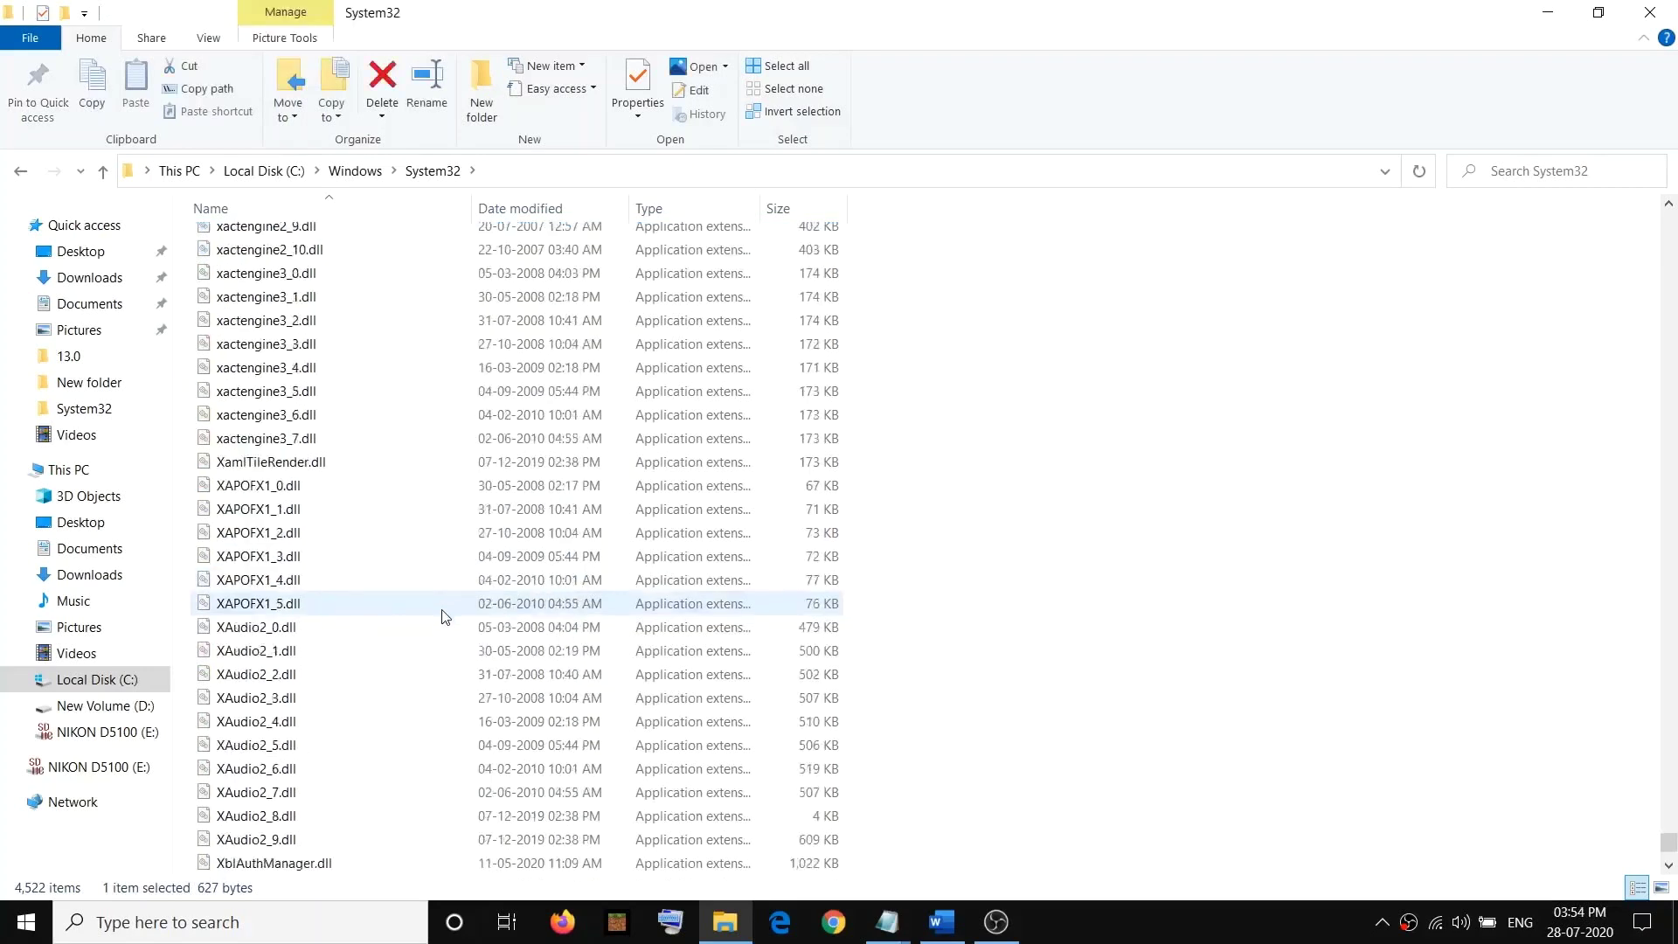
scroll(444, 616, "down", 1)
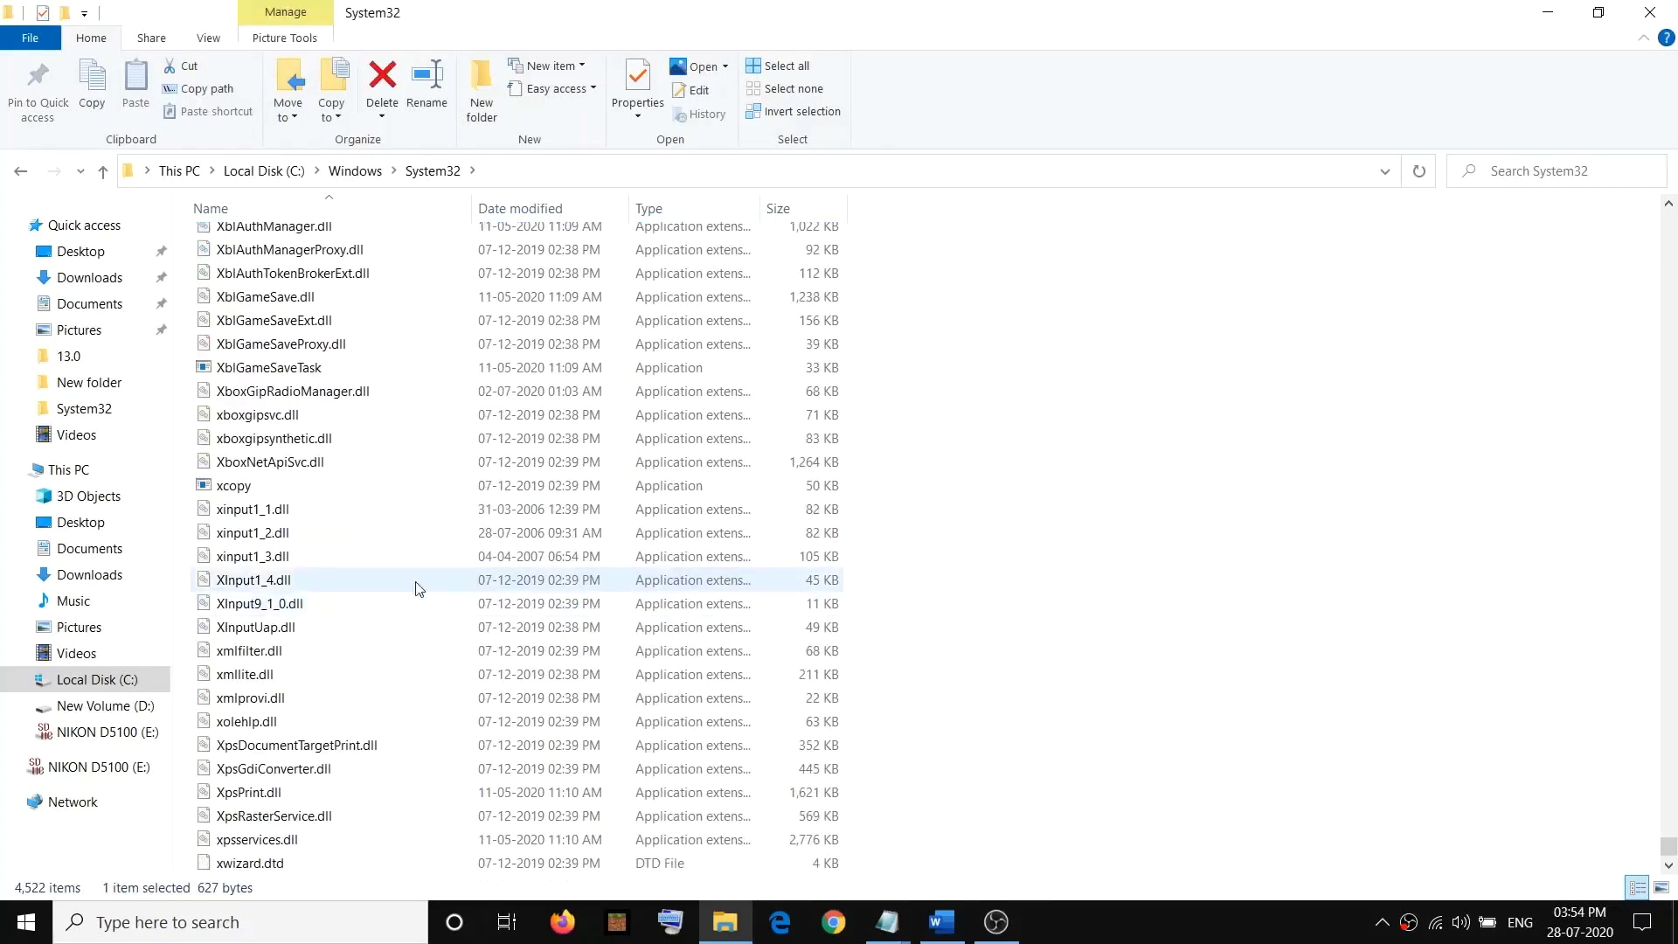
scroll(411, 577, "up", 2)
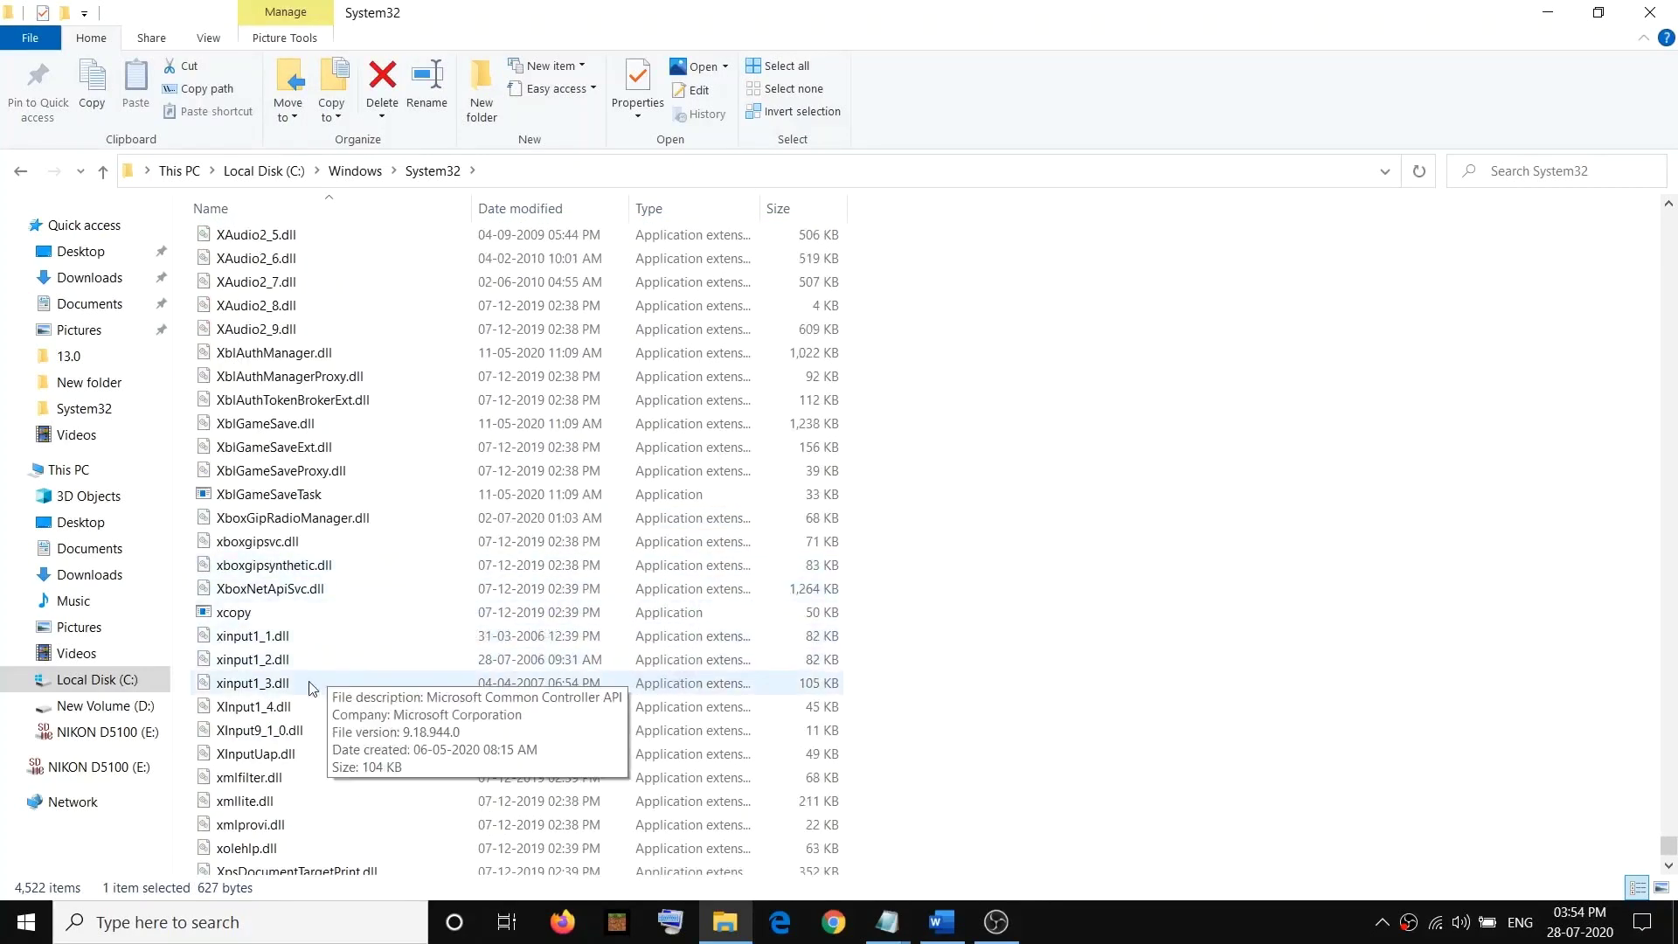
left_click(239, 687)
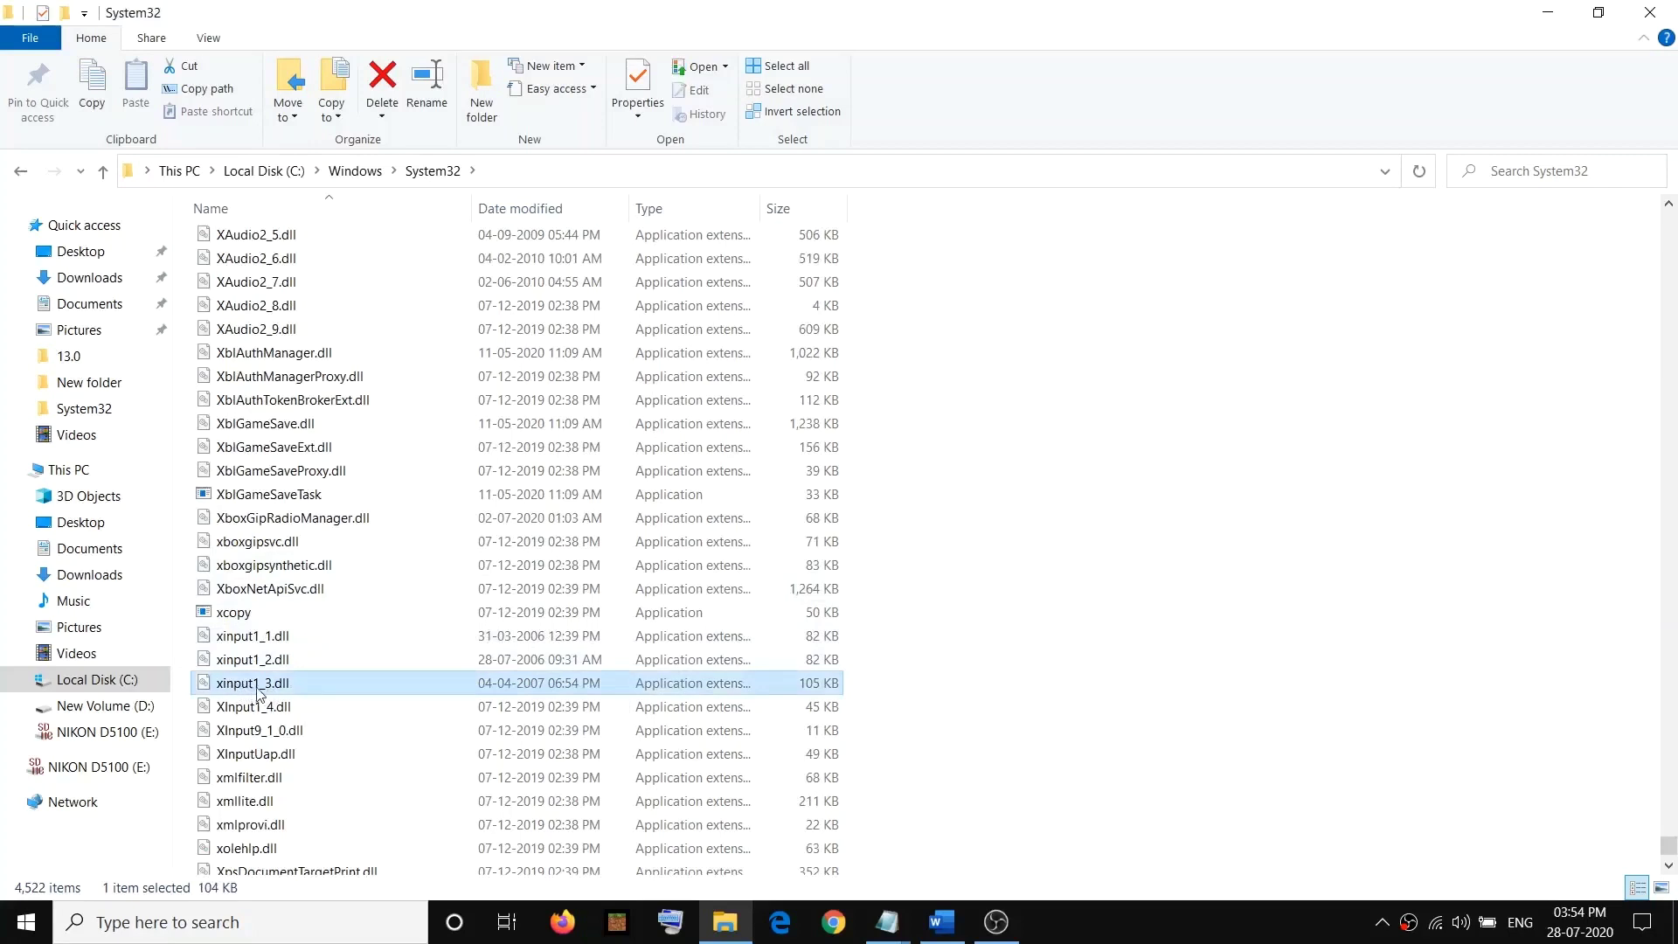
mouse_move(278, 688)
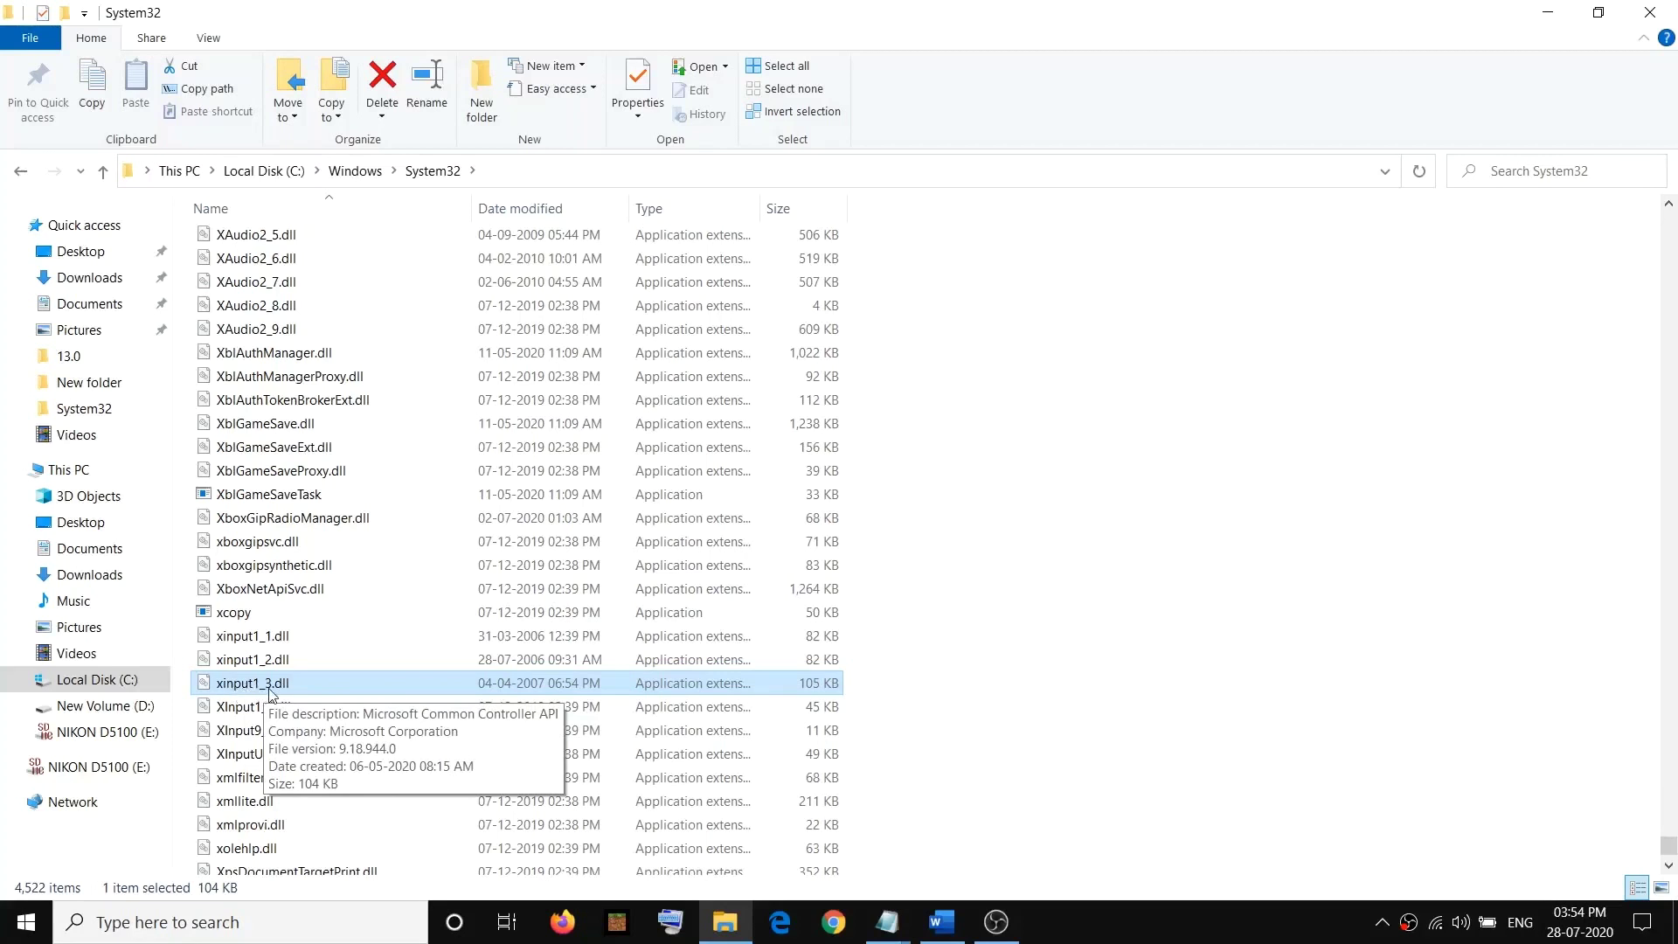
right_click(272, 686)
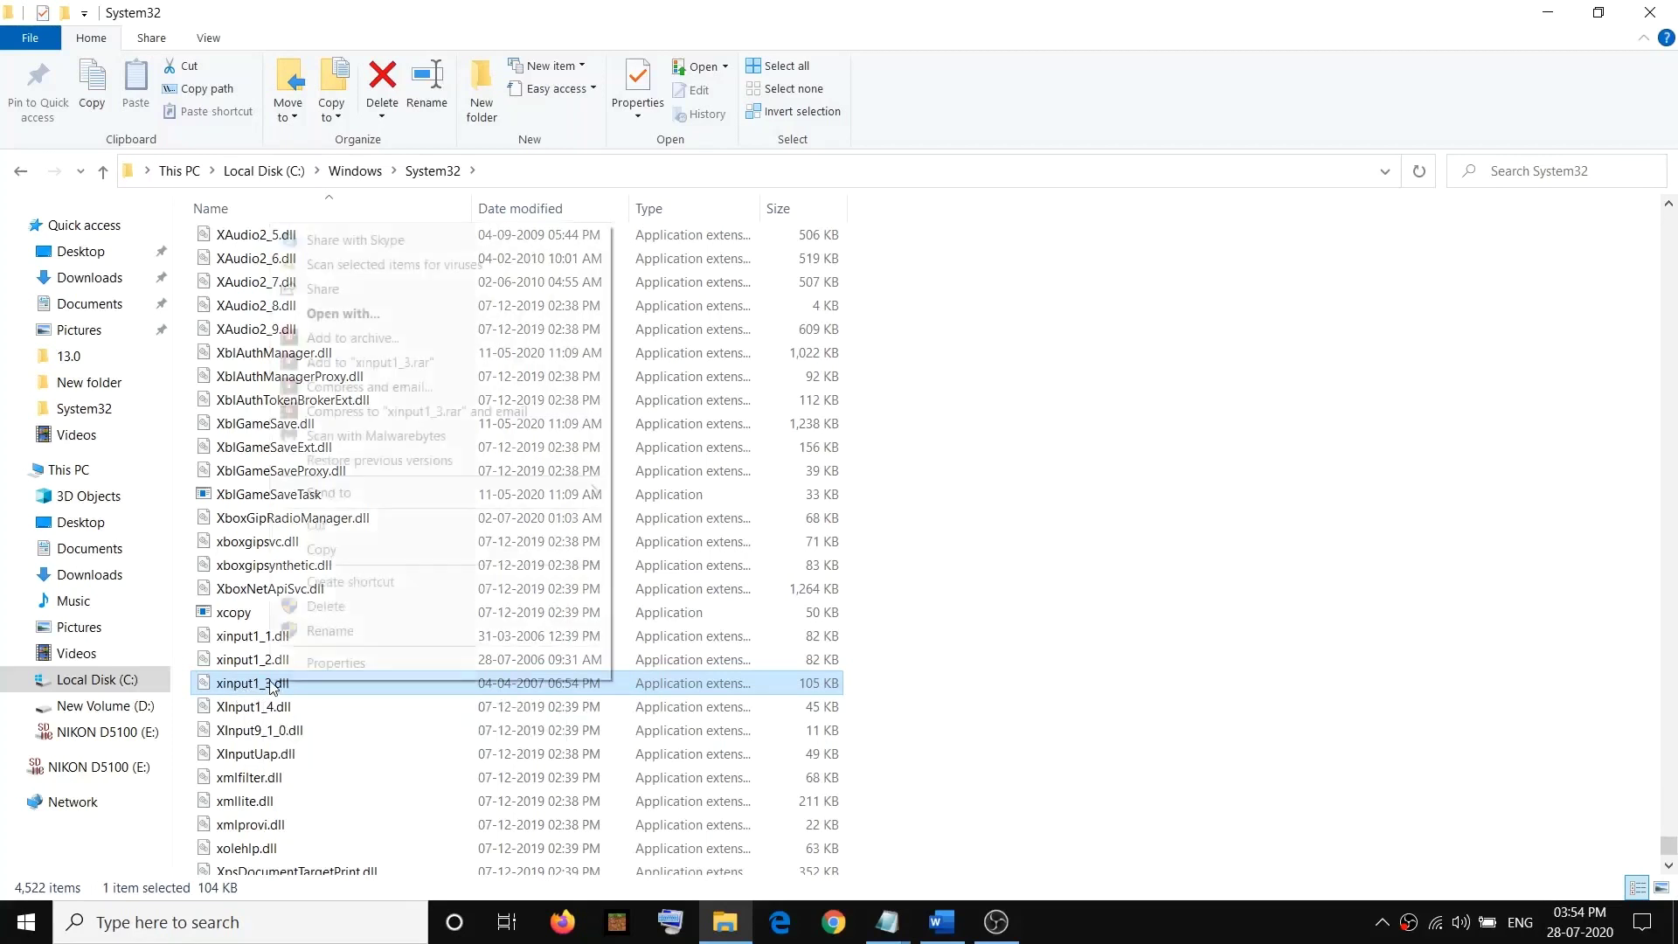
left_click(356, 555)
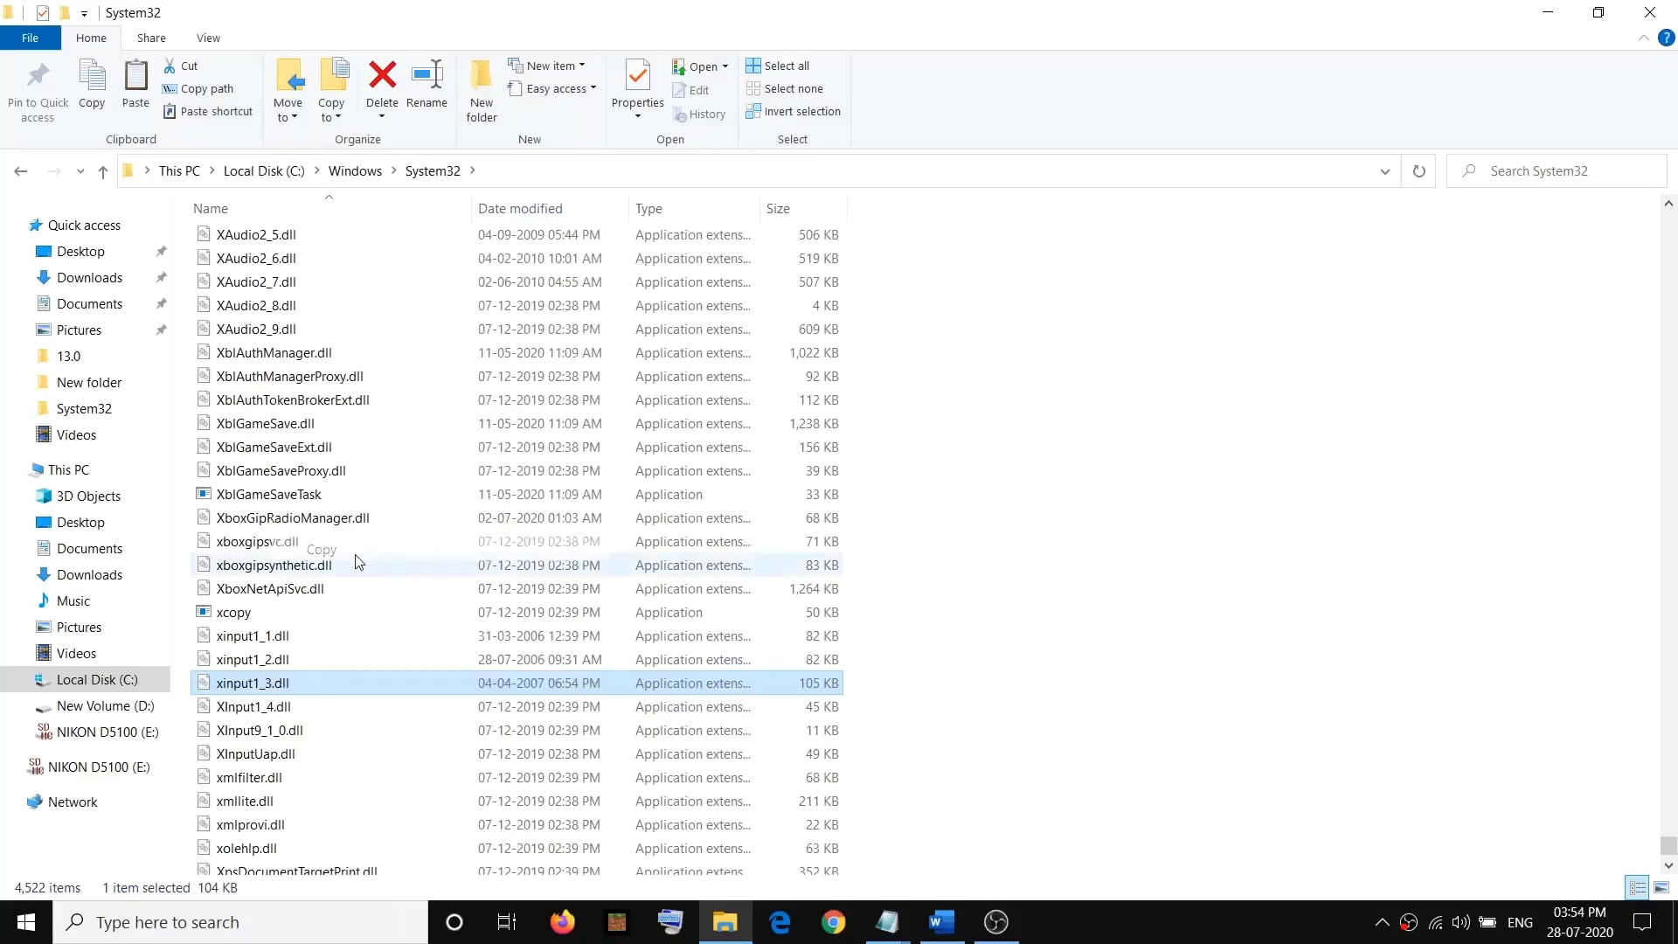
- Paste the copied xinput1_3.dll onto the desktop
key("super+d")
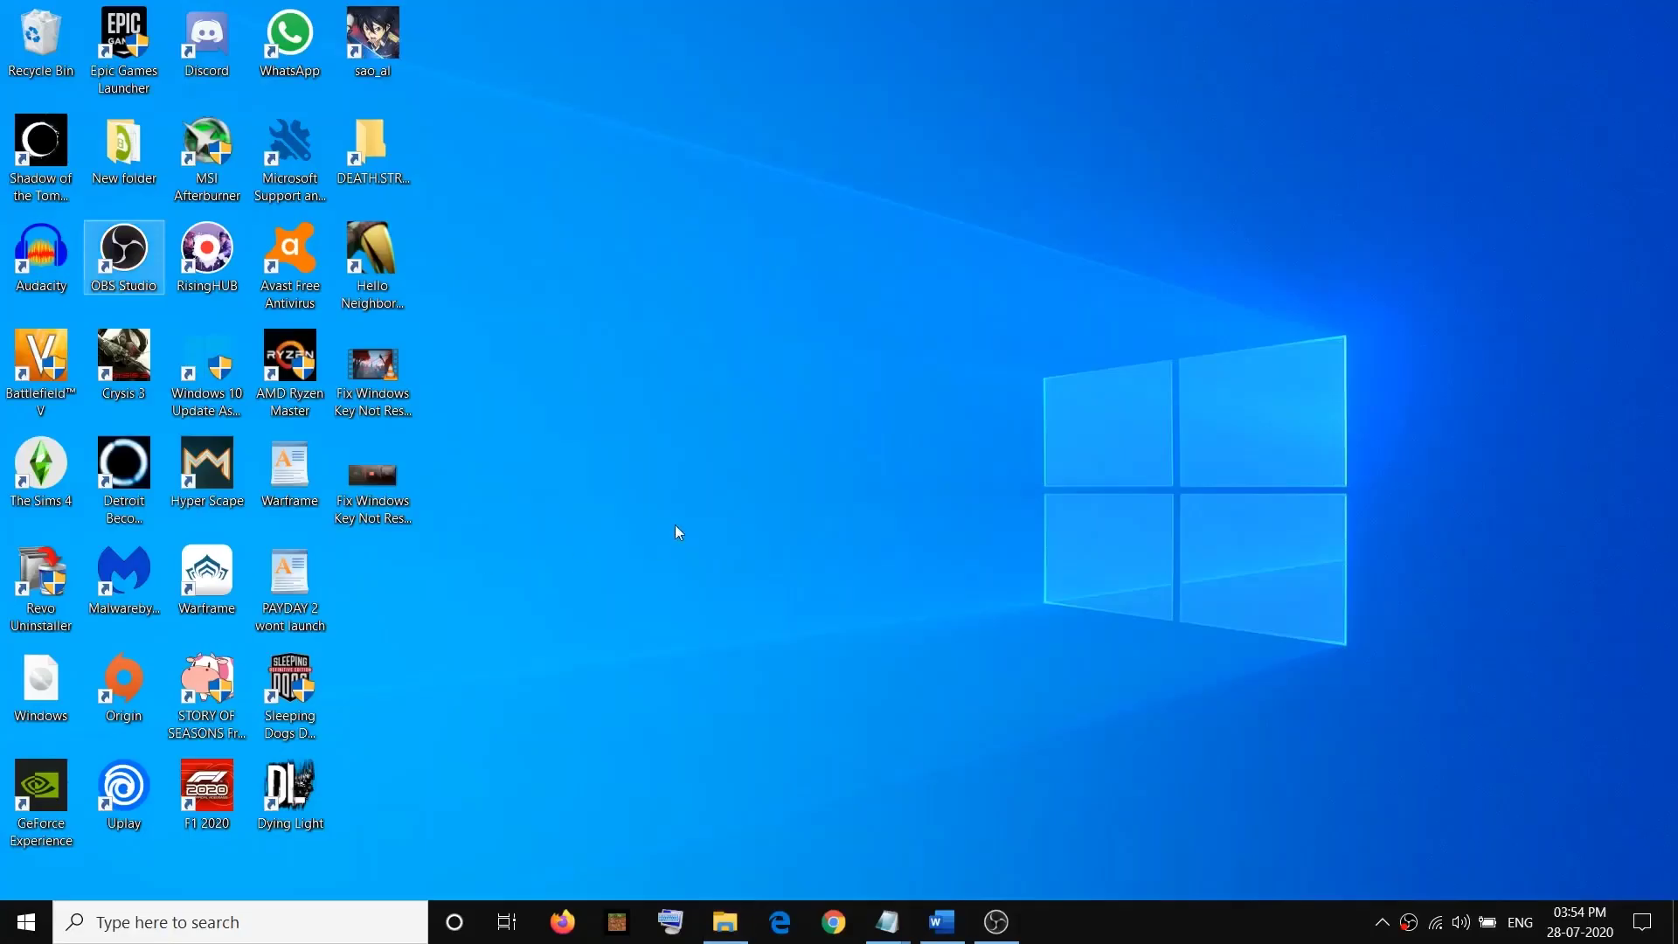
right_click(682, 335)
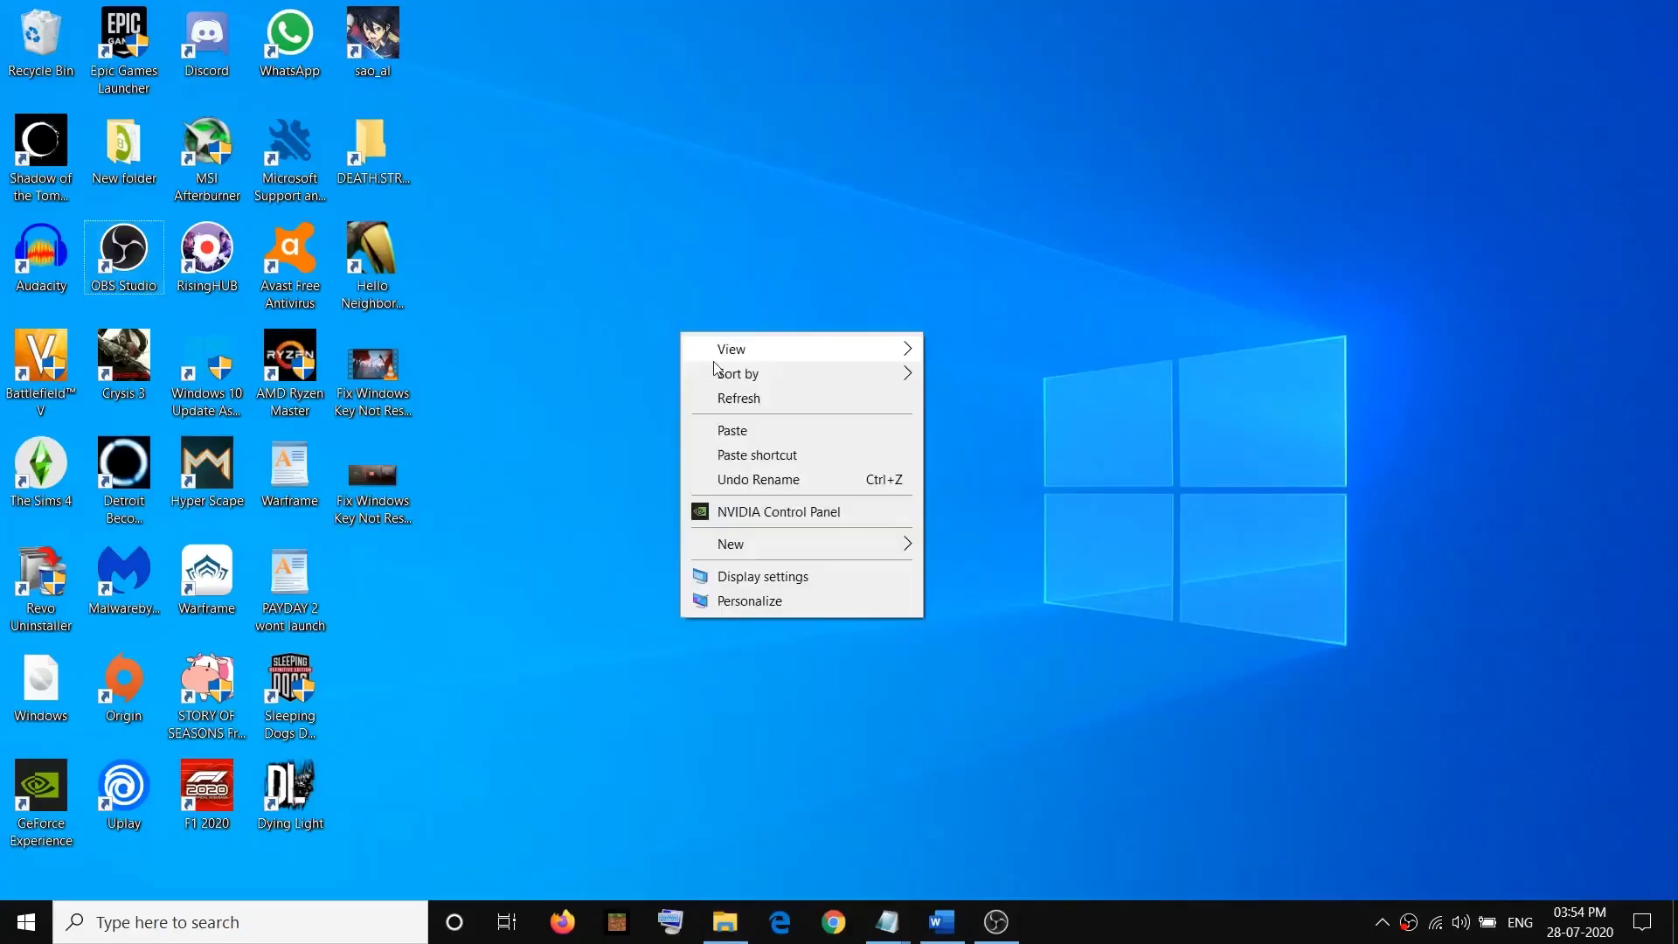
left_click(734, 431)
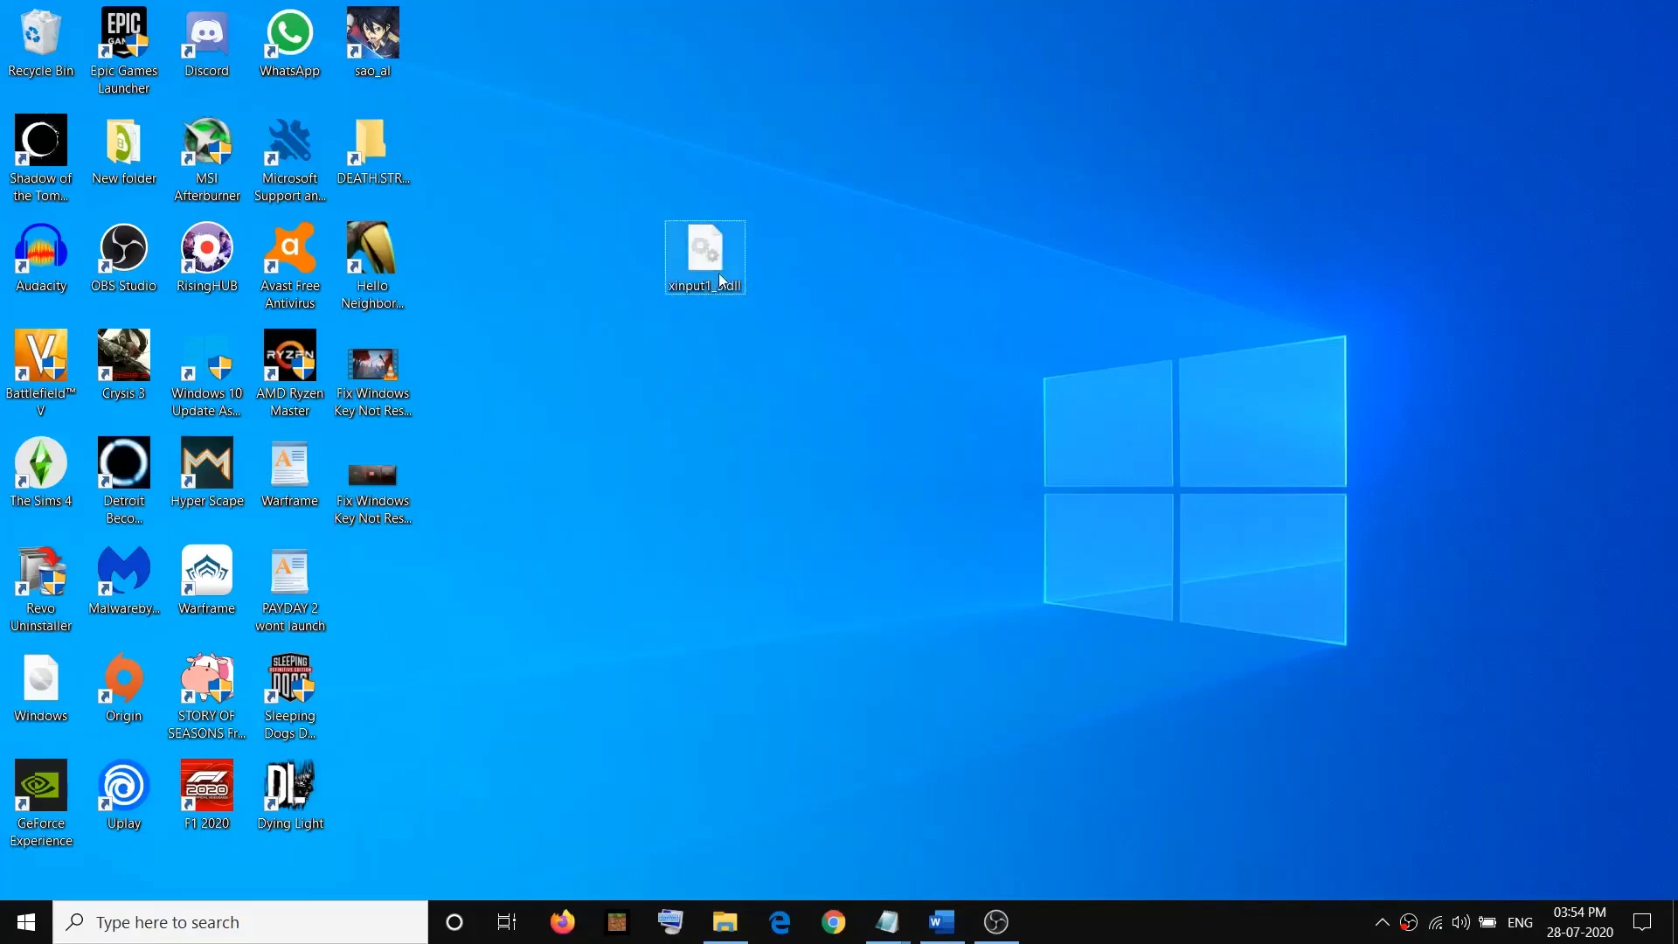
- Rename the desktop copy from xinput1_3.dll to xinput1_4.dll
right_click(722, 281)
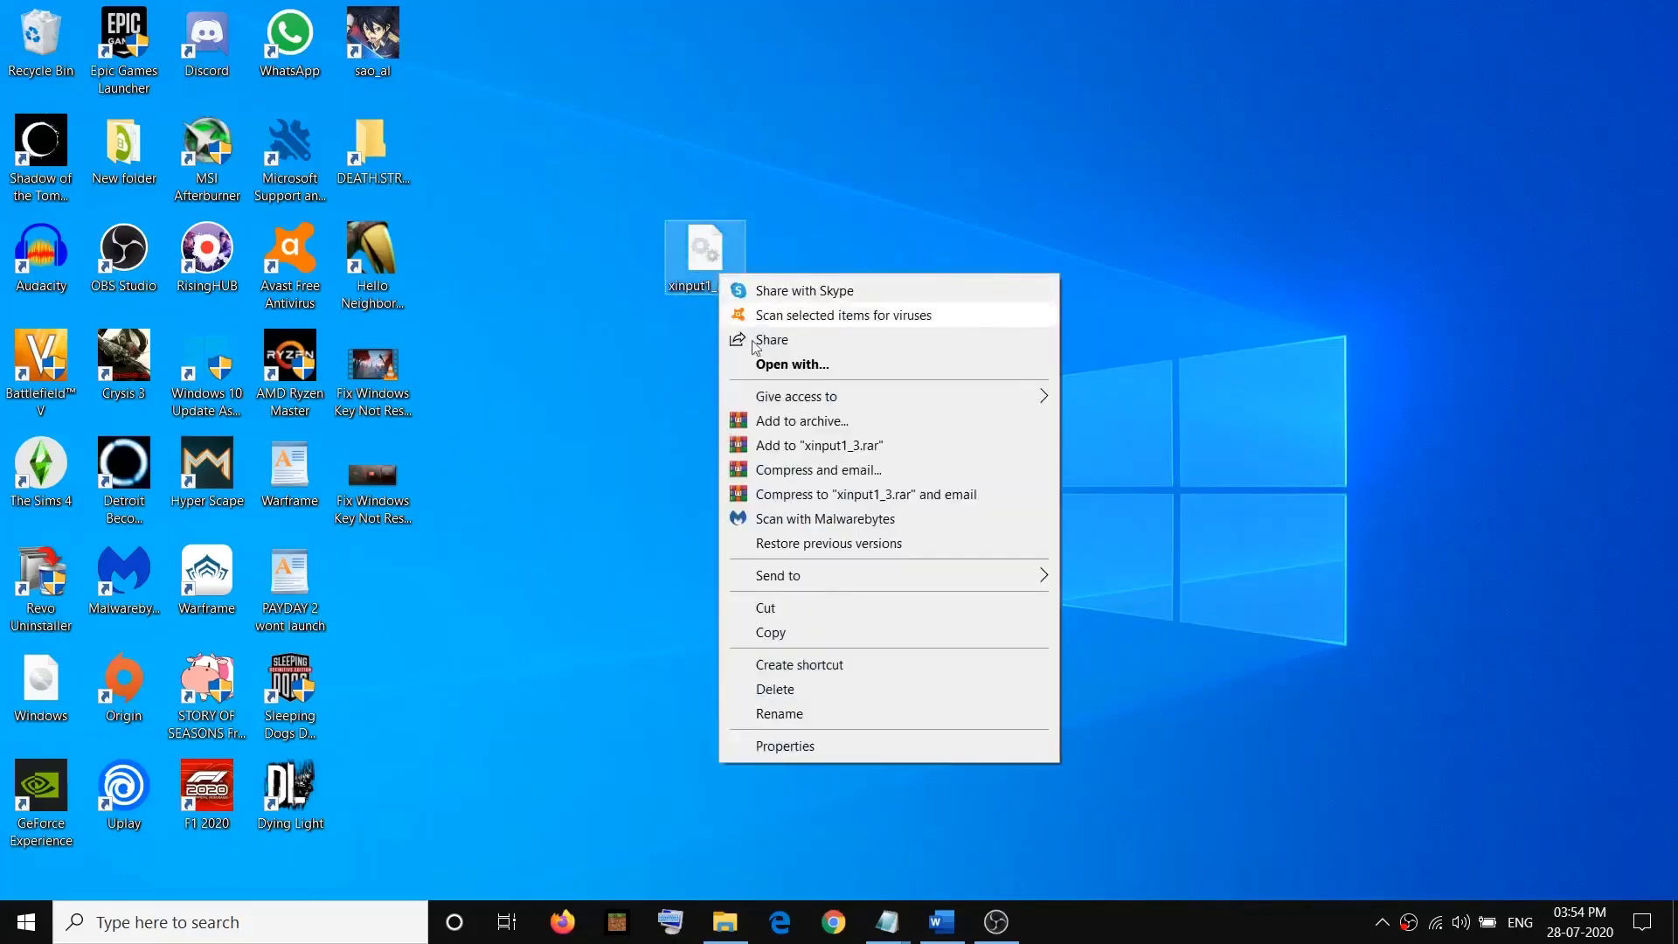
left_click(835, 722)
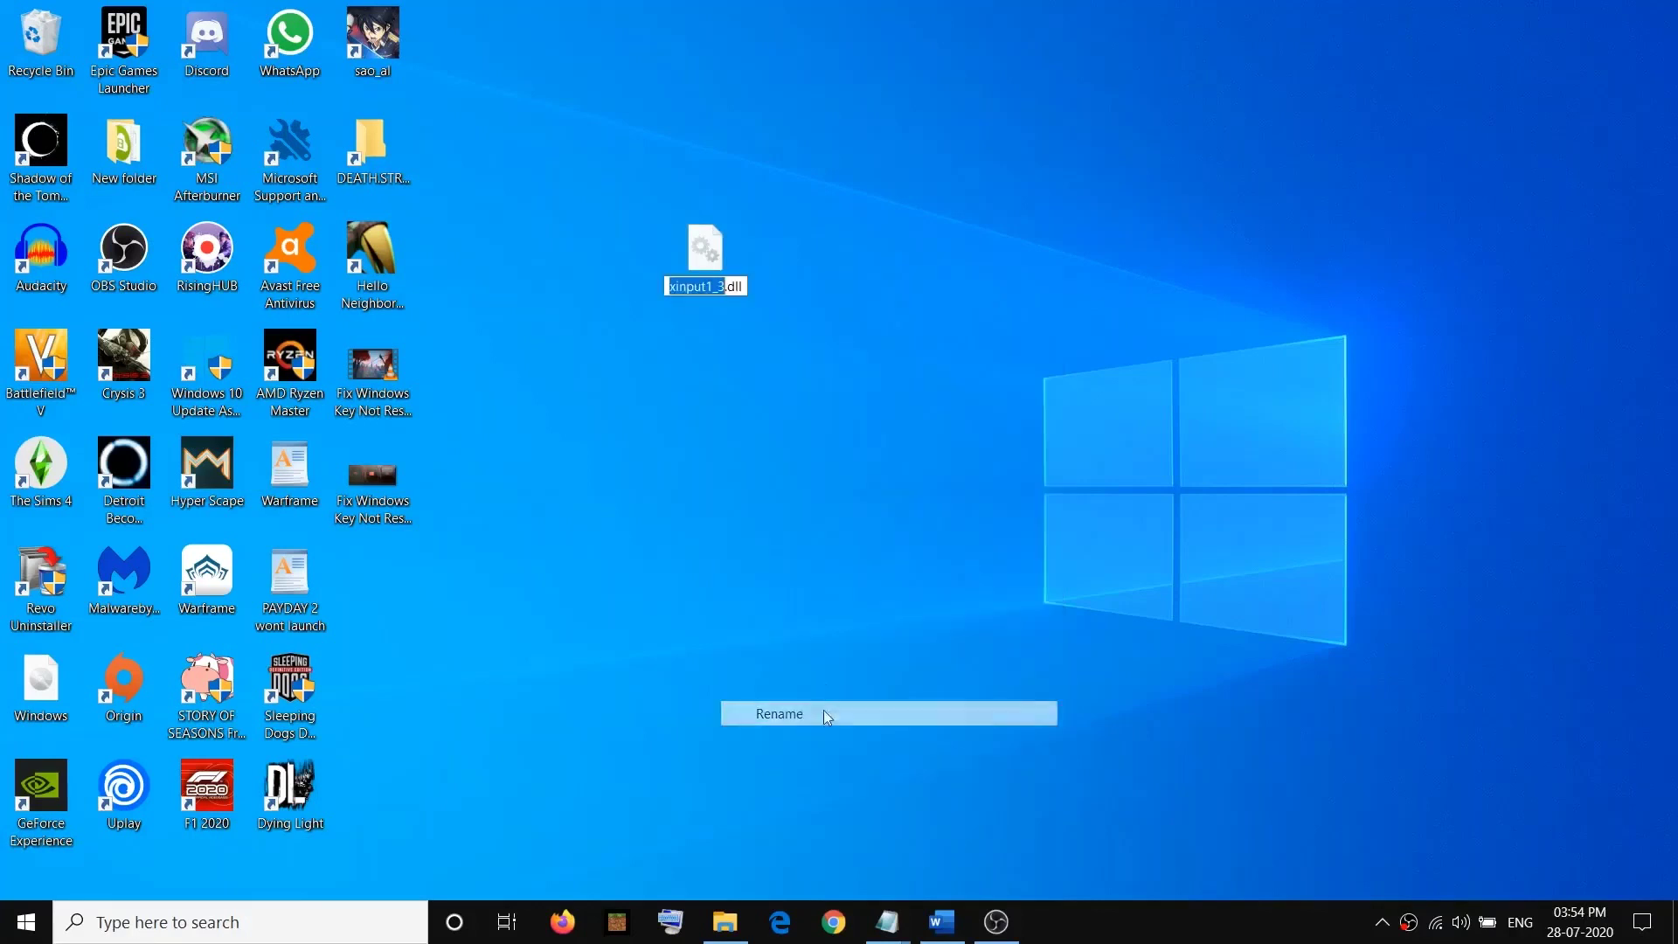
left_click(725, 287)
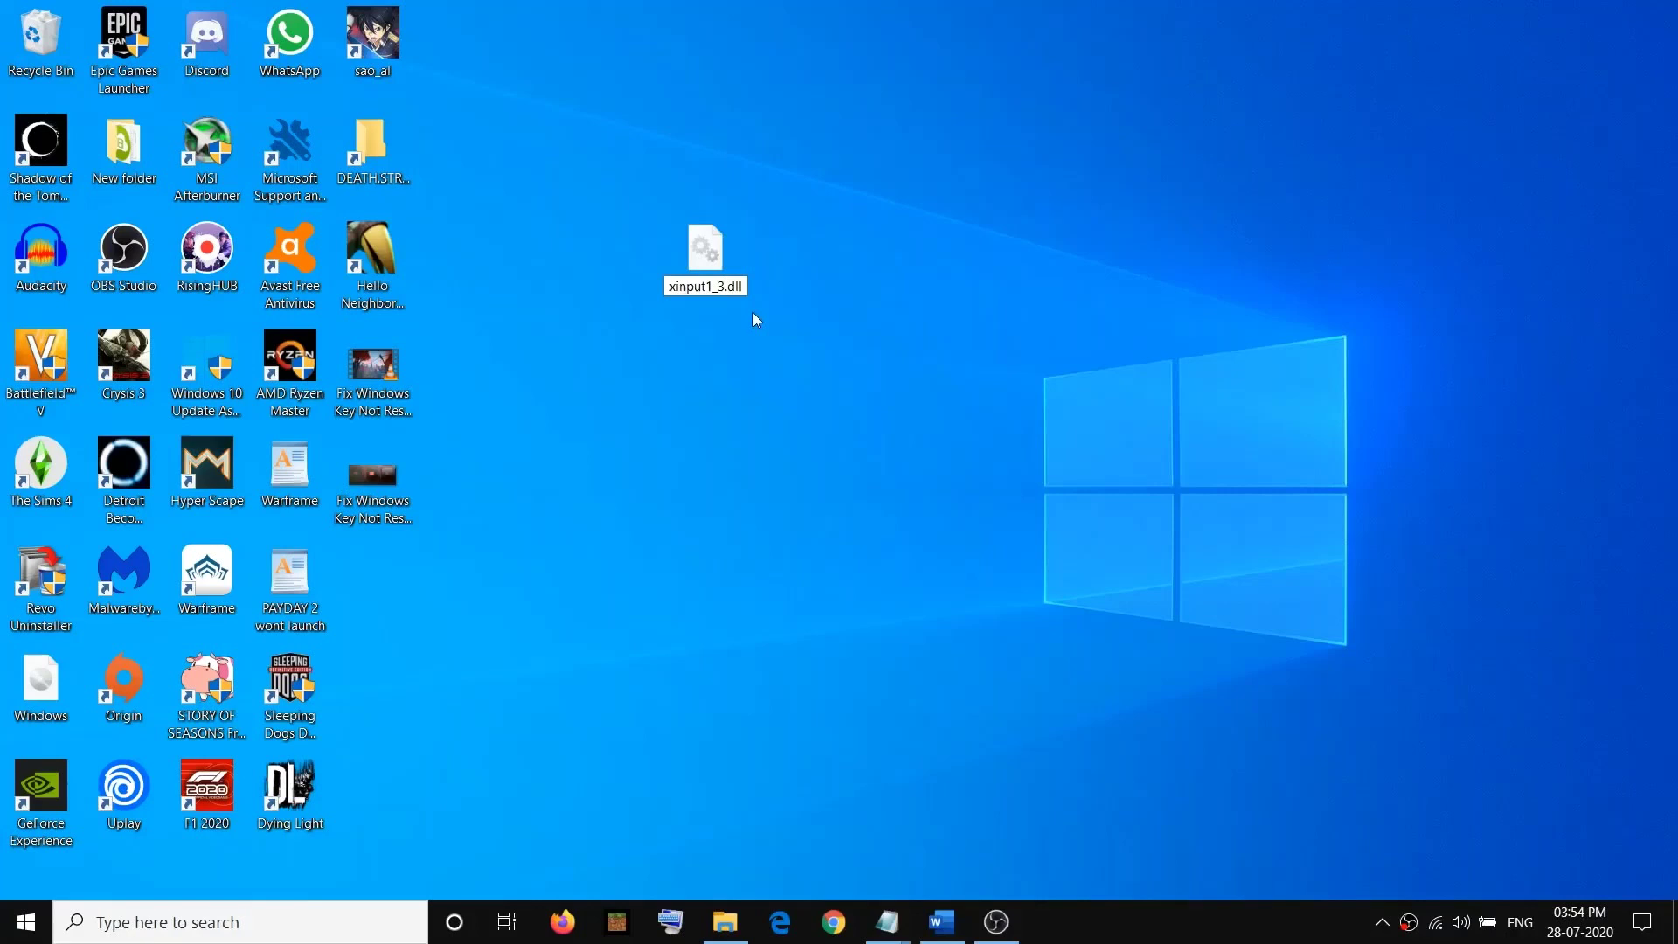
key("BackSpace")
type("4")
key("Return")
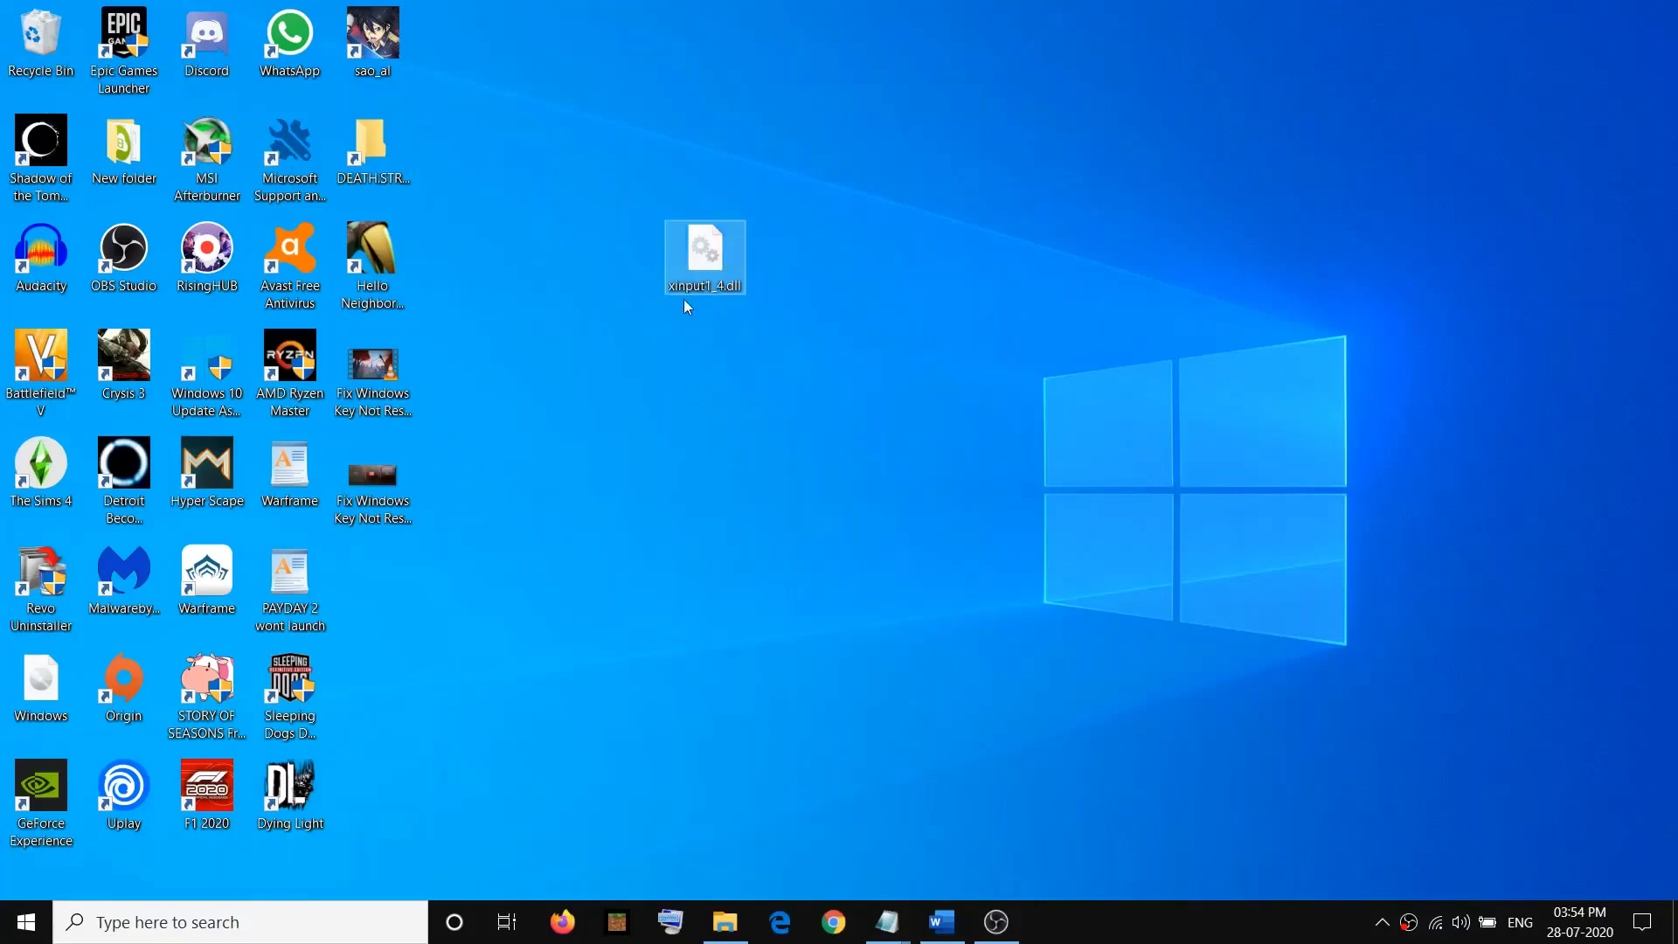
- Copy xinput1_4.dll to the clipboard
right_click(729, 272)
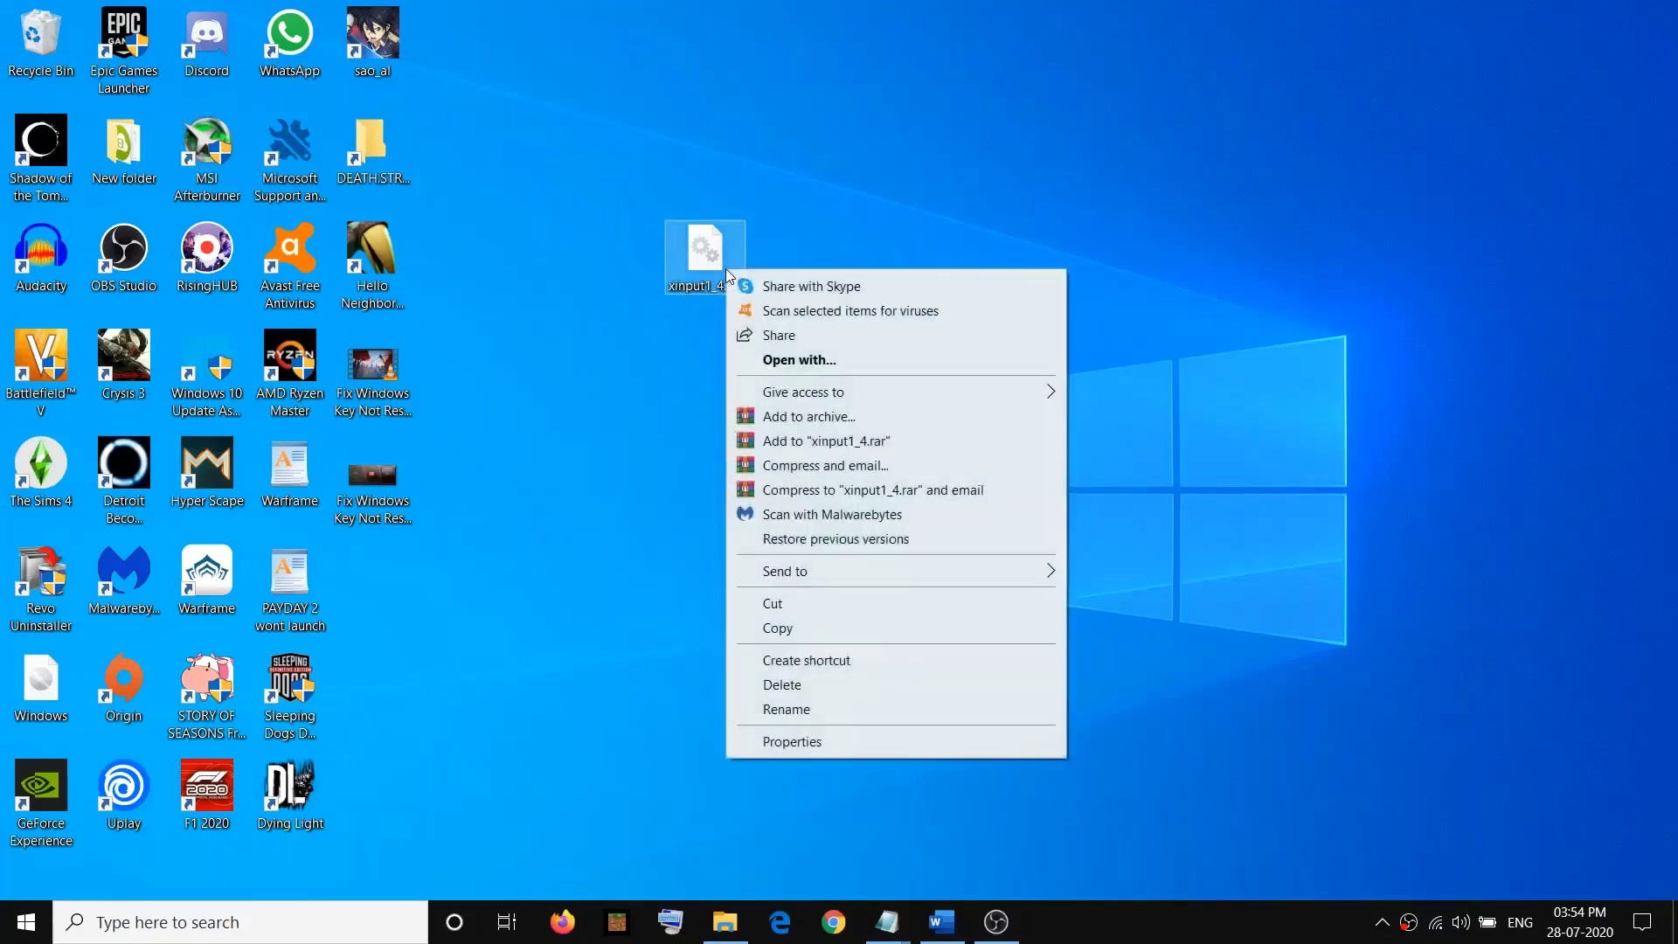
left_click(769, 628)
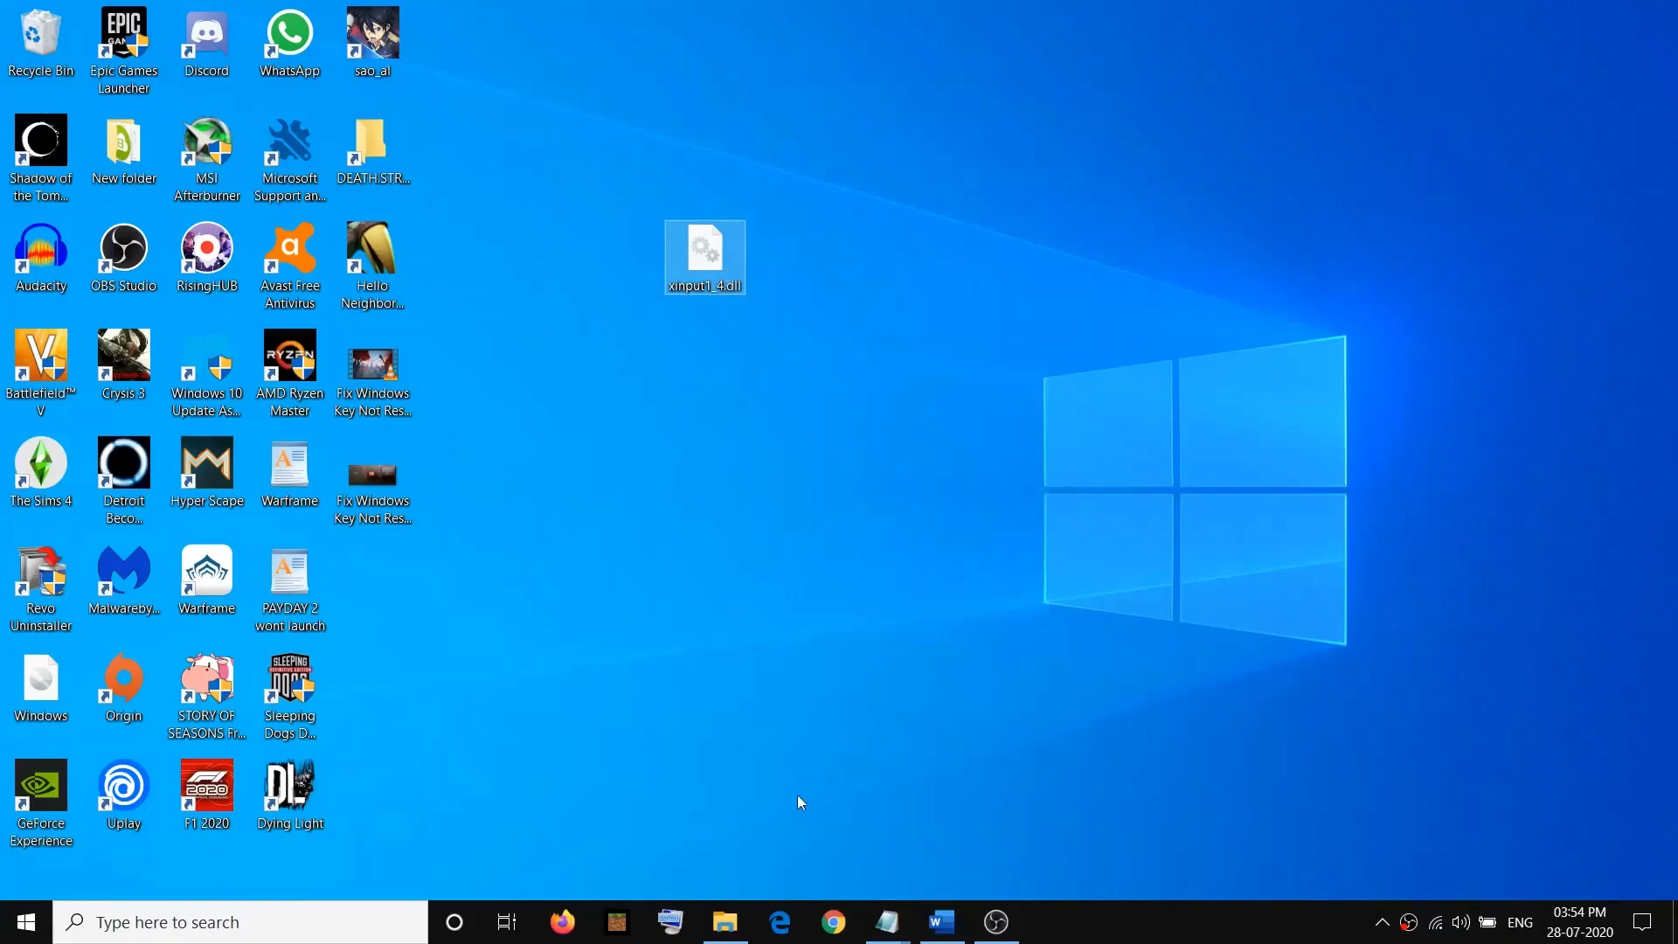
mouse_move(724, 929)
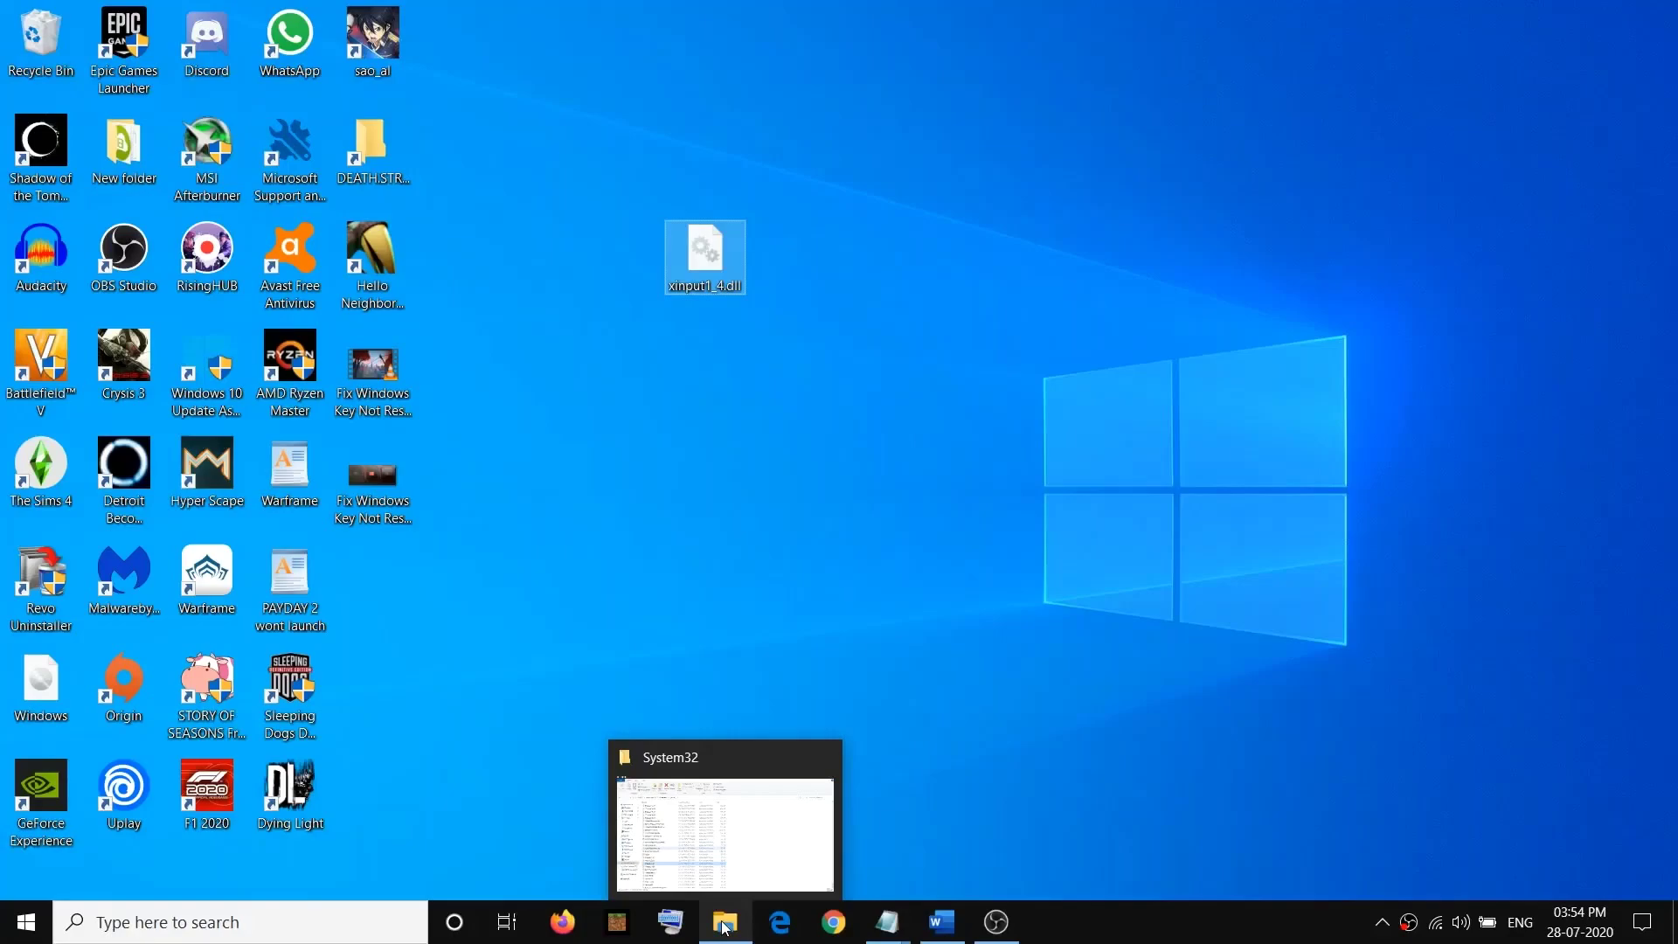
- Go to D:\Games\Dead by Daylight\Dead by Daylight\Dead by Daylight in File Explorer
left_click(724, 928)
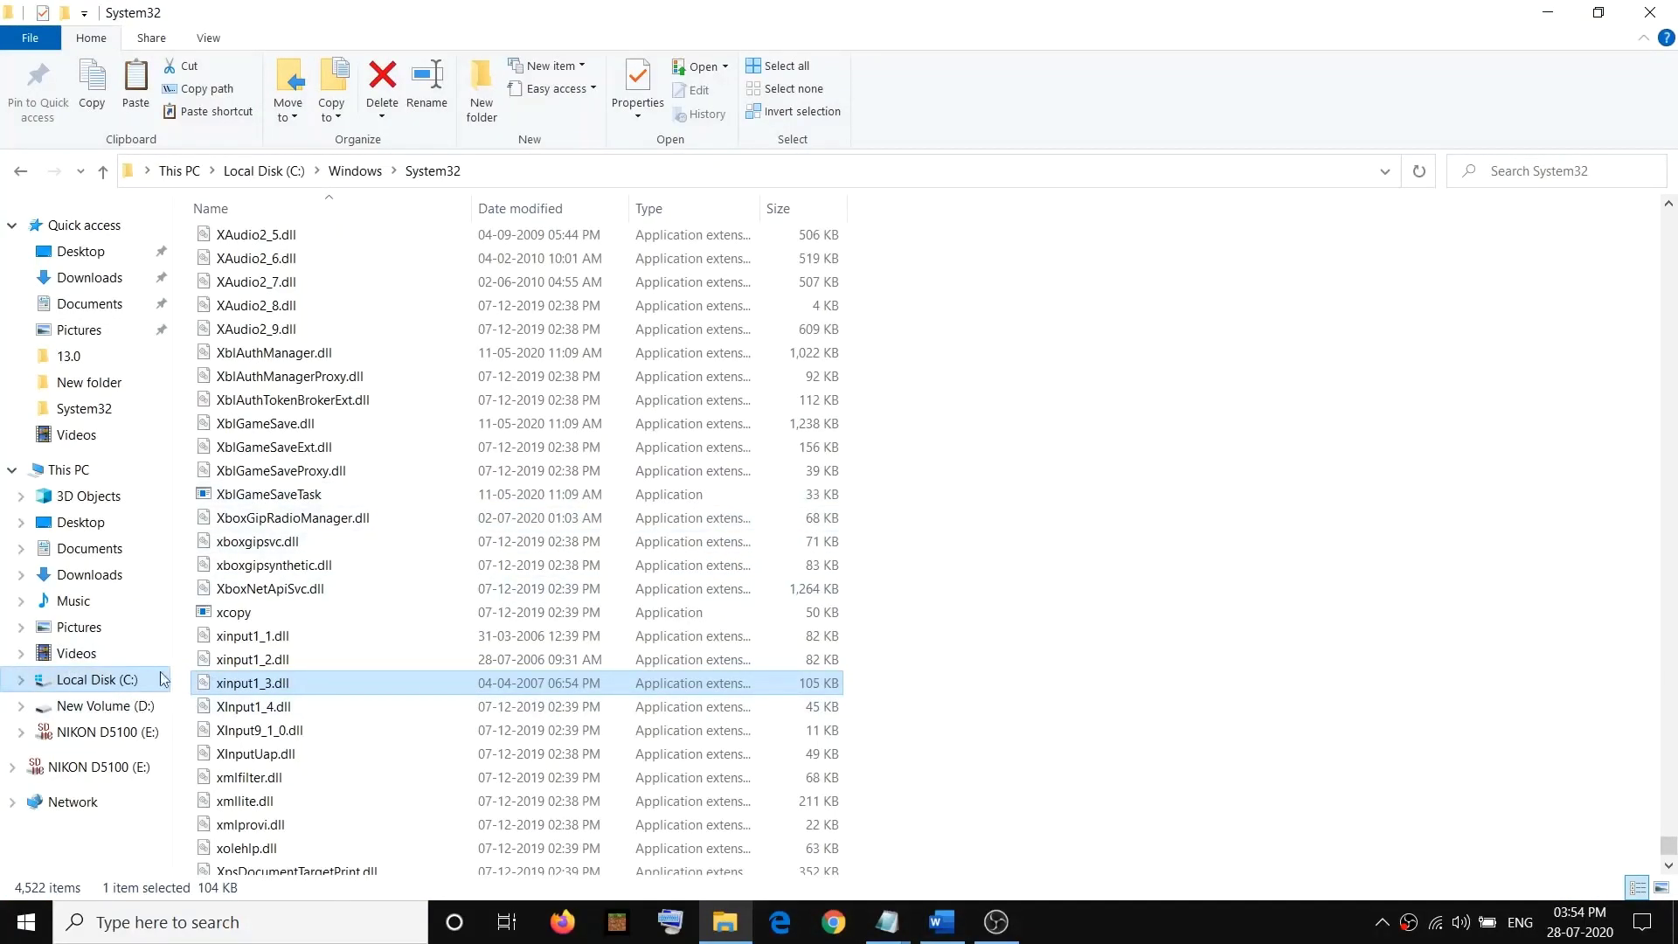
left_click(123, 707)
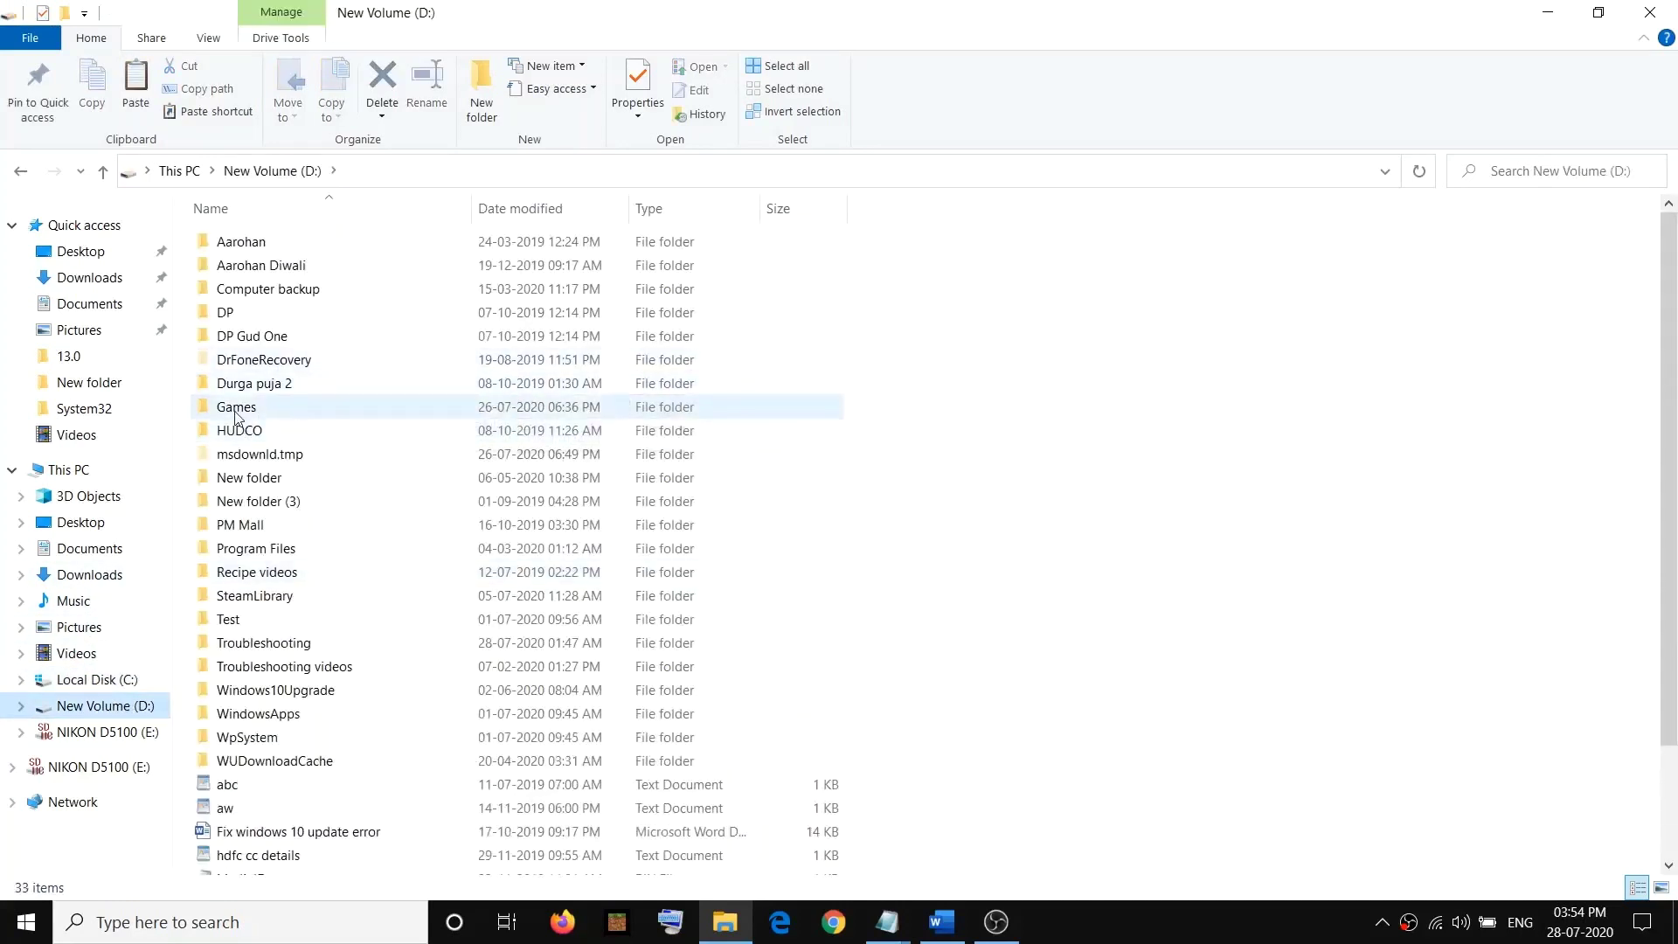
double_click(232, 407)
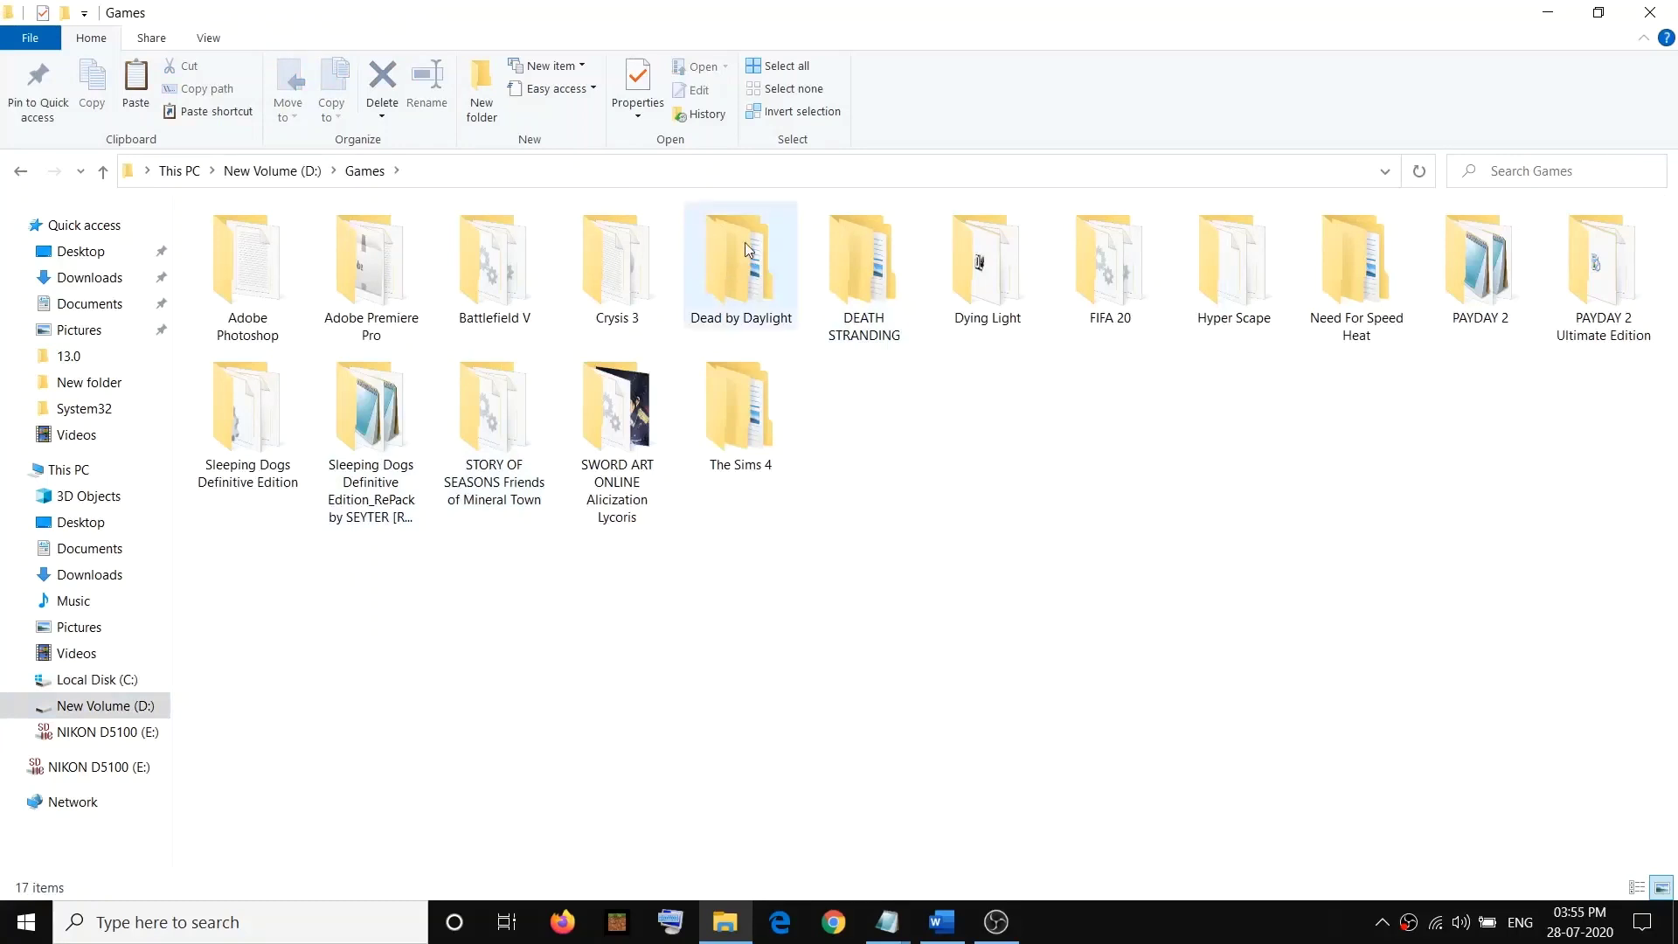
left_click(751, 279)
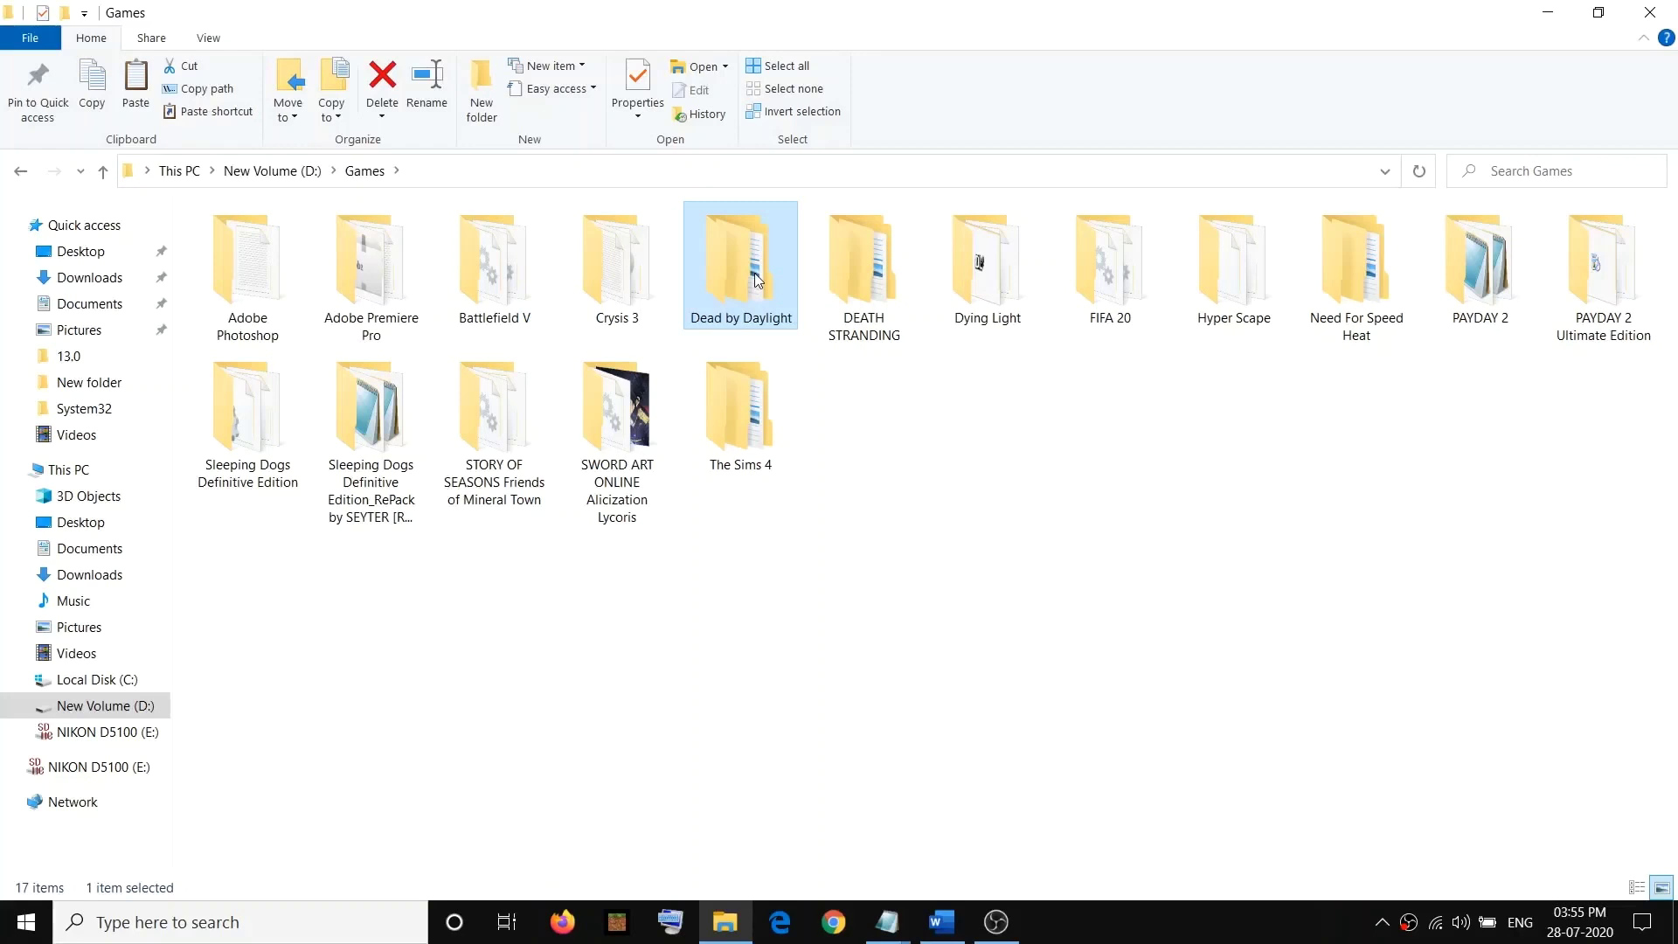
mouse_move(757, 280)
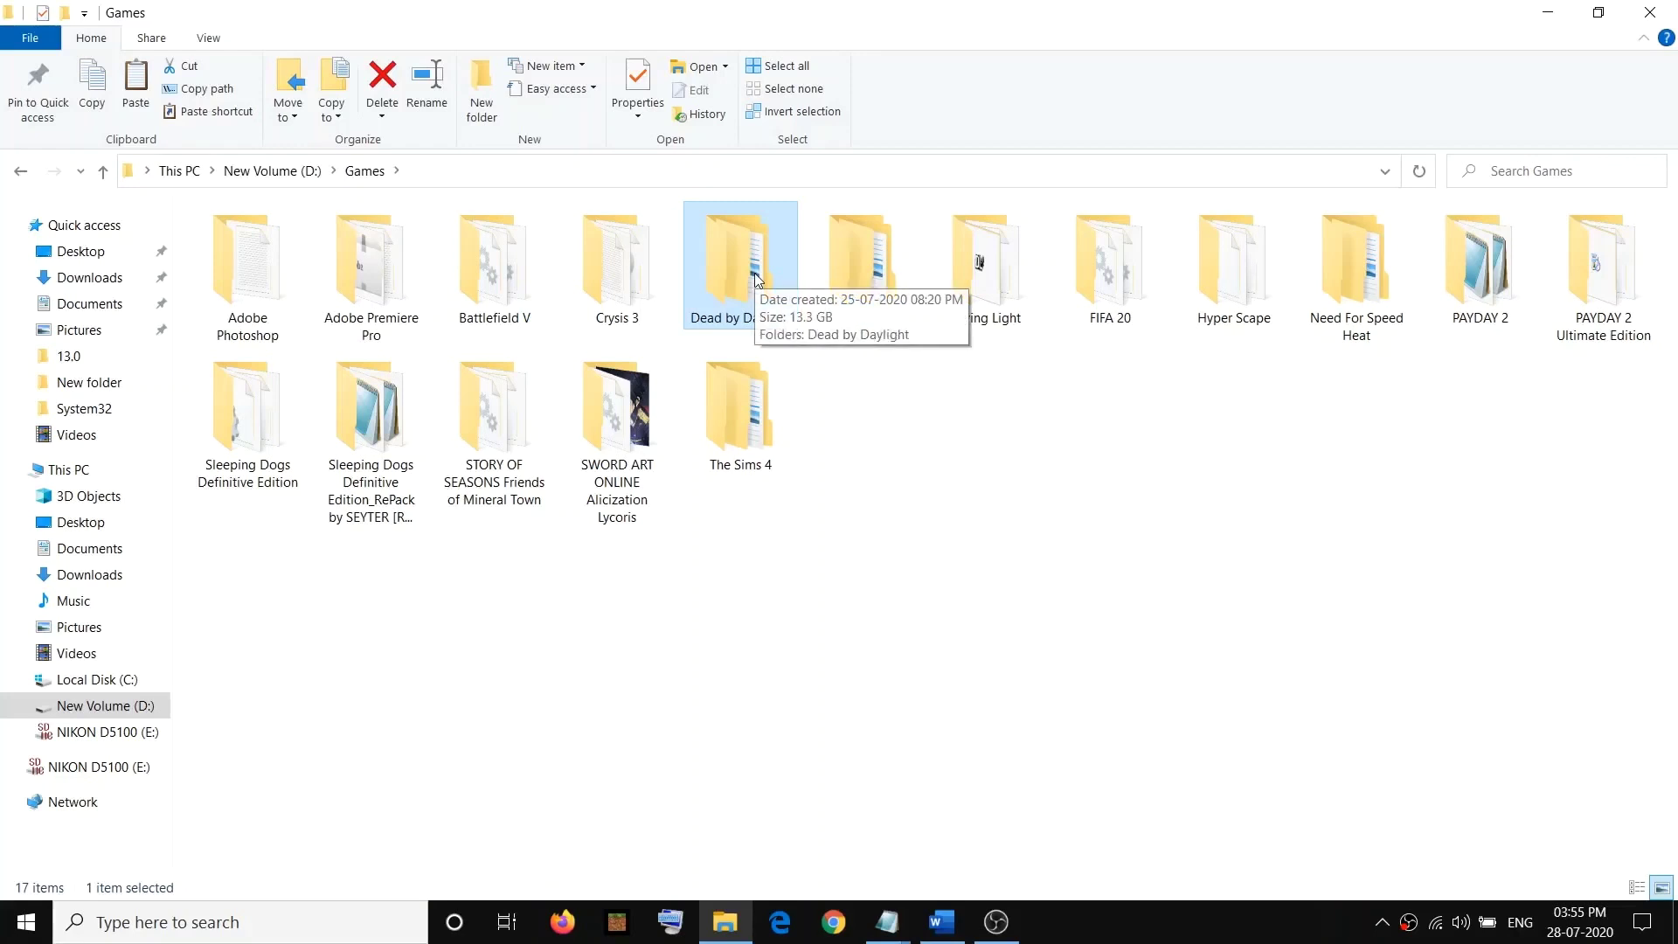
double_click(738, 278)
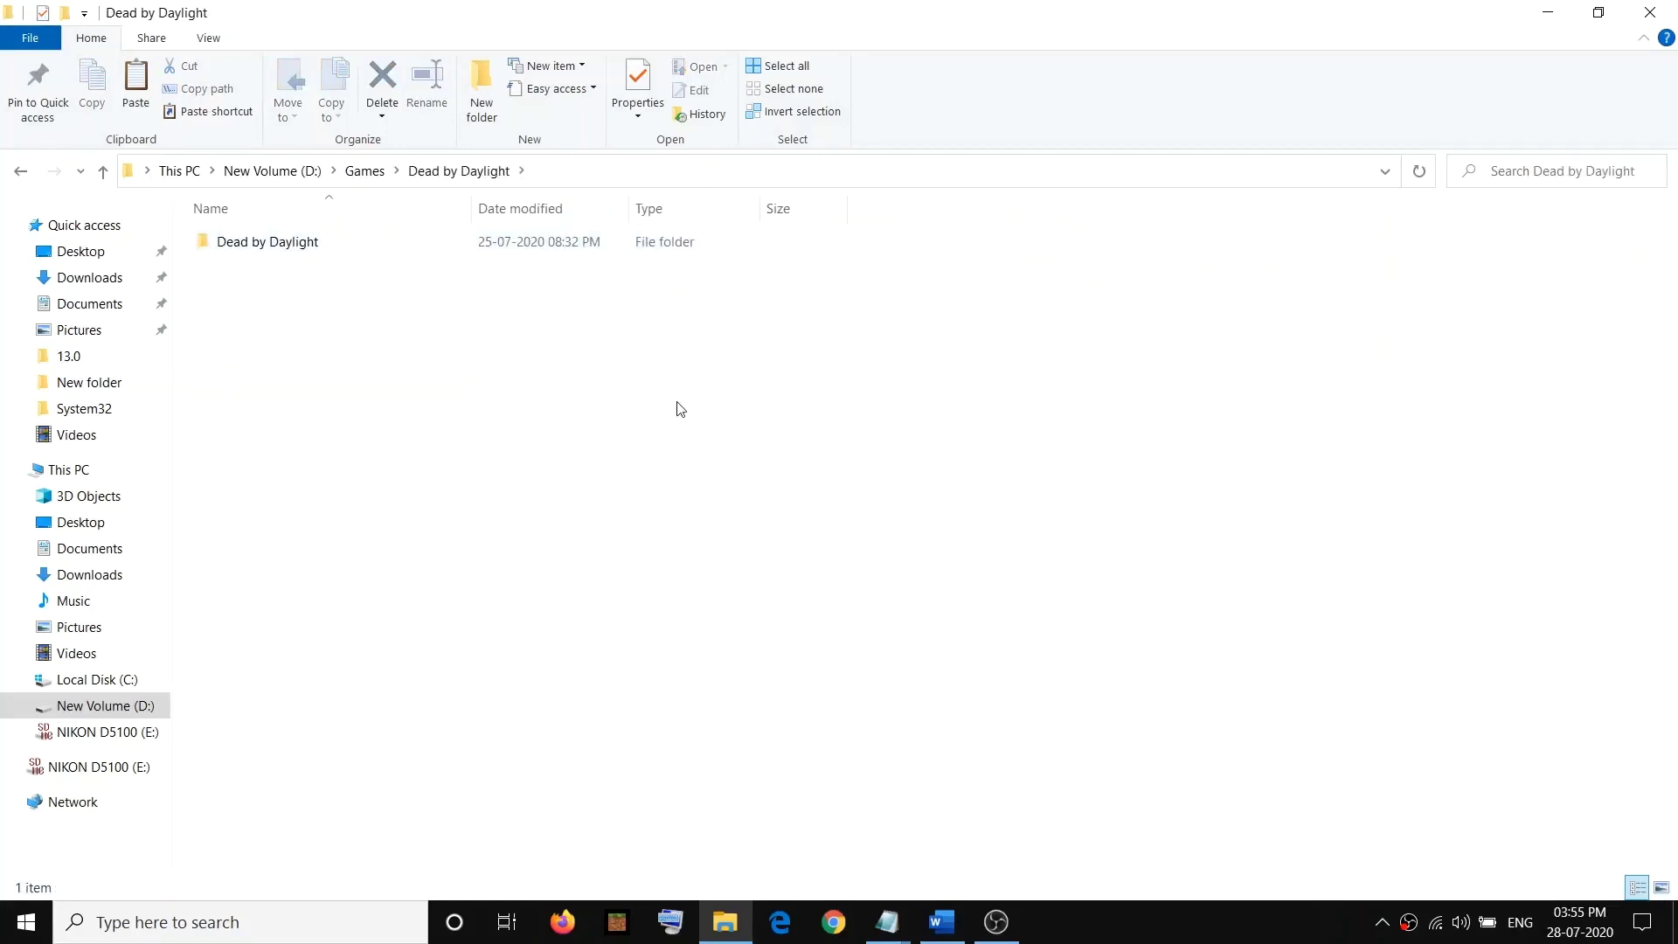
double_click(274, 247)
double_click(269, 246)
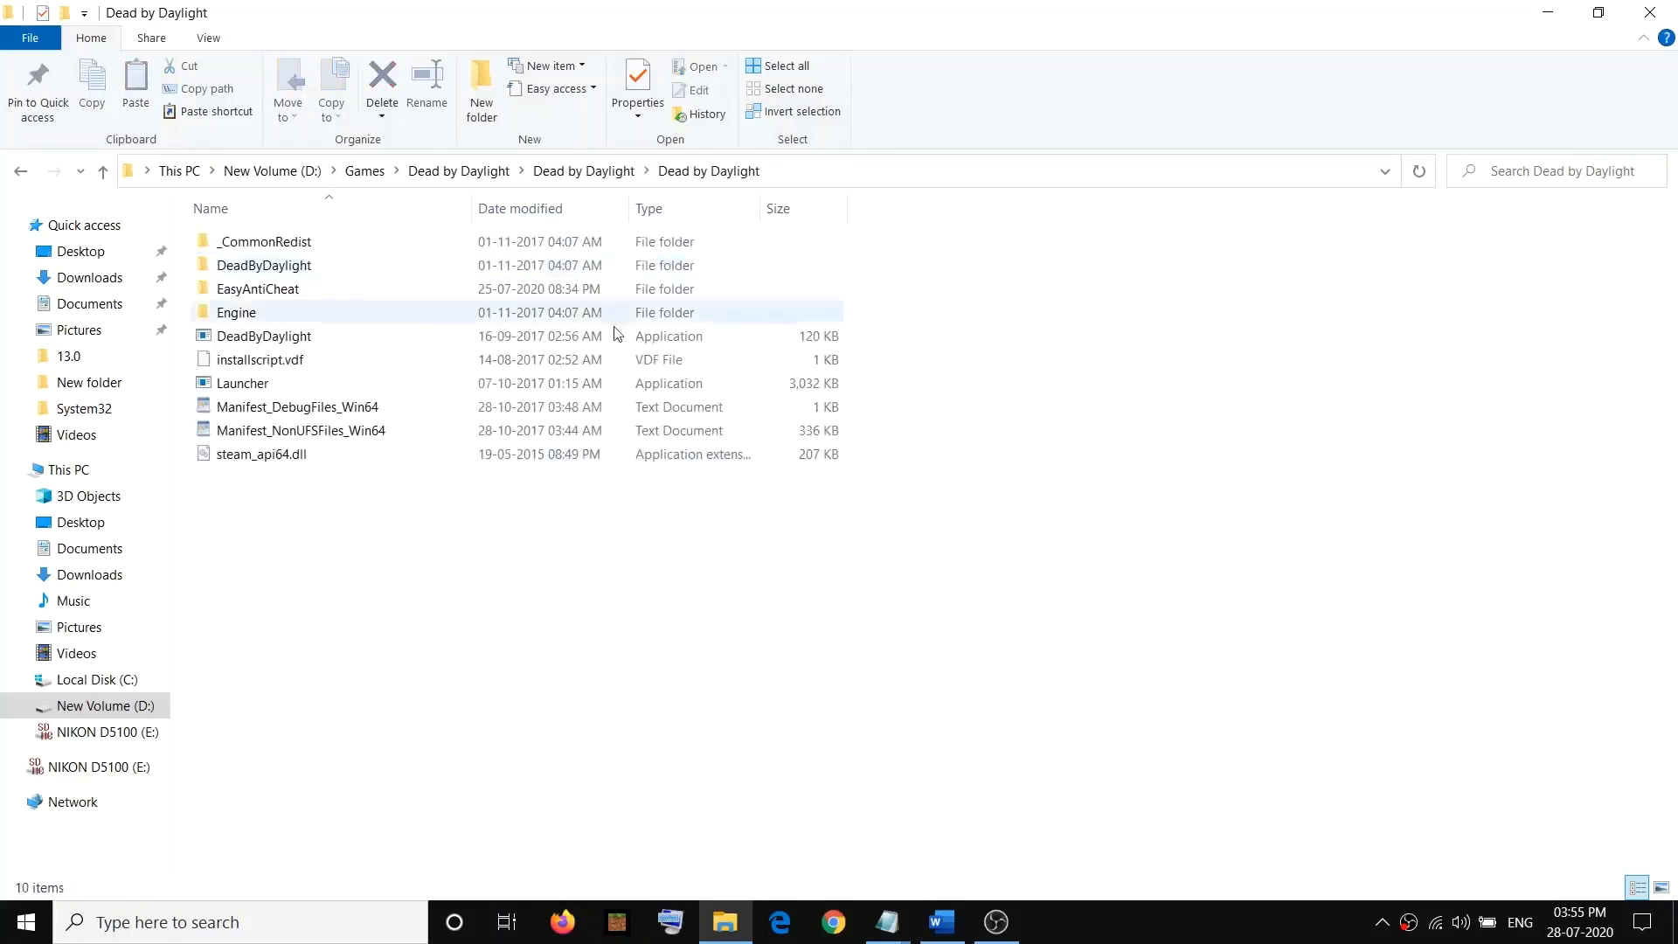
- Paste xinput1_4.dll into that game folder and close File Explorer
right_click(454, 577)
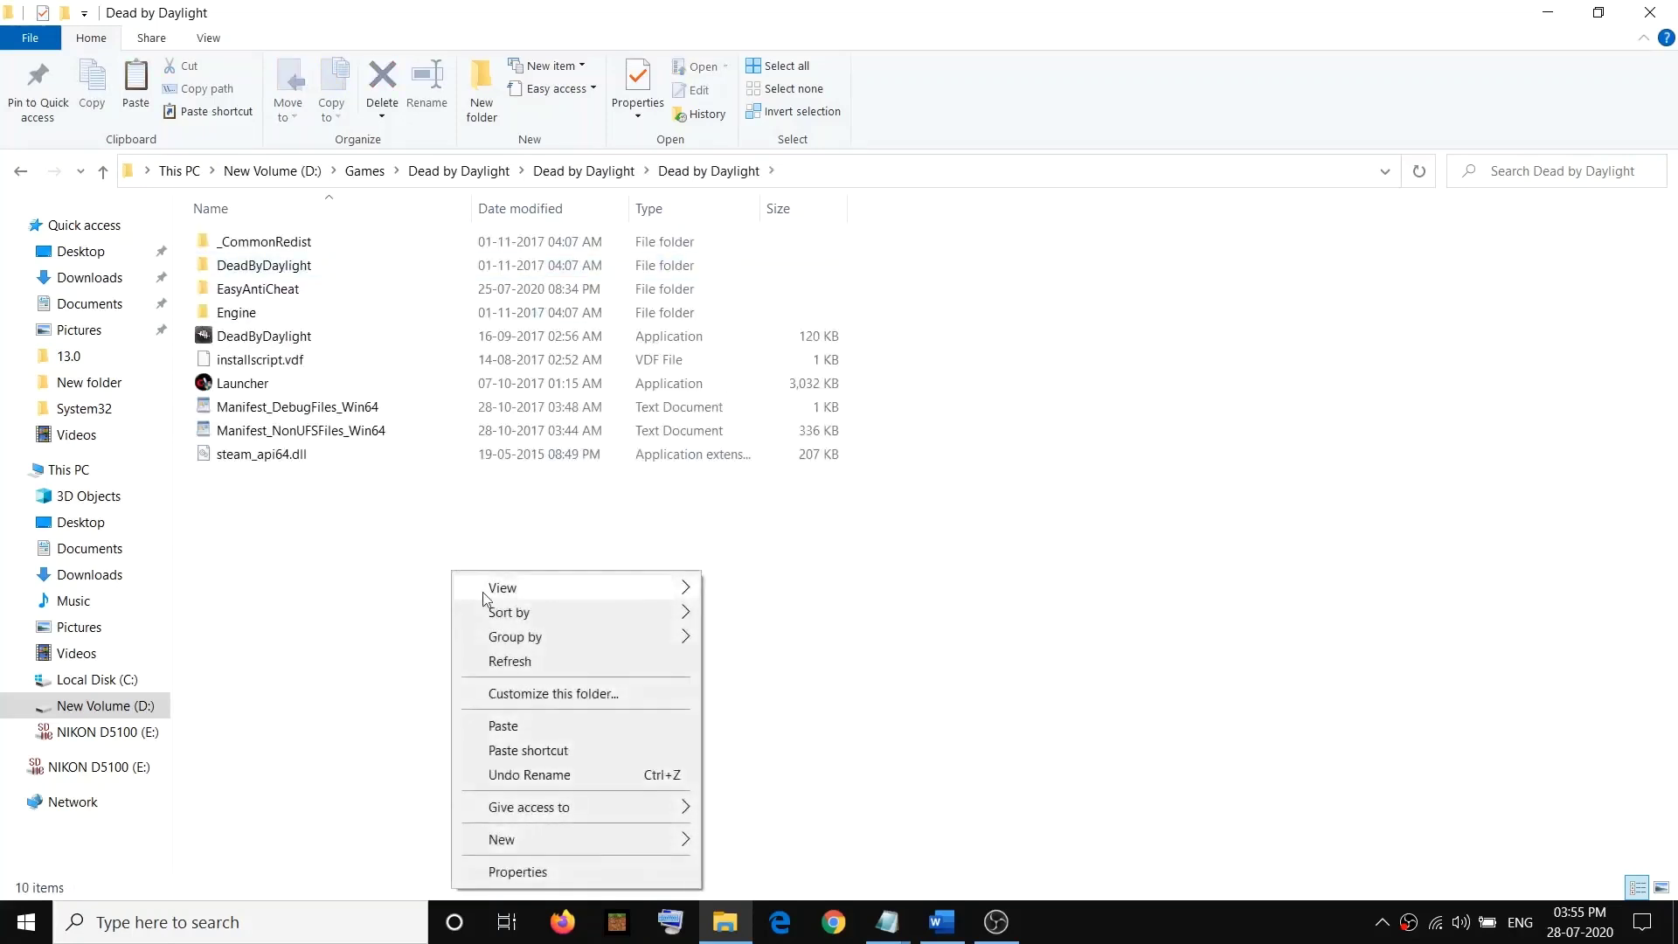
left_click(507, 725)
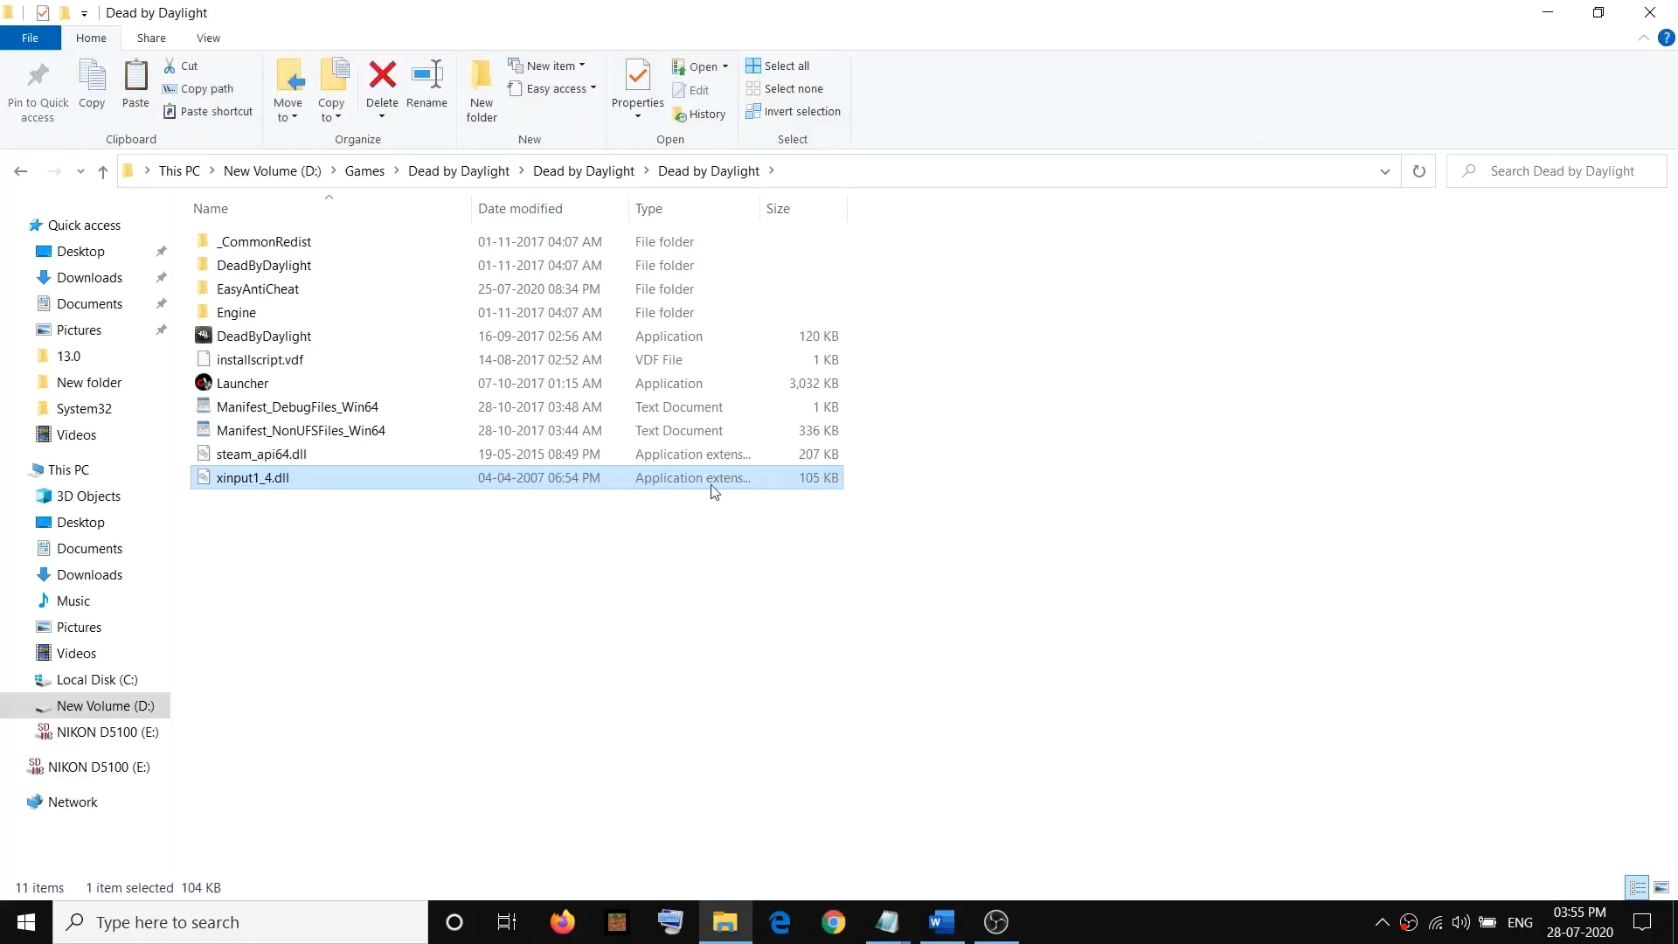
left_click(1636, 19)
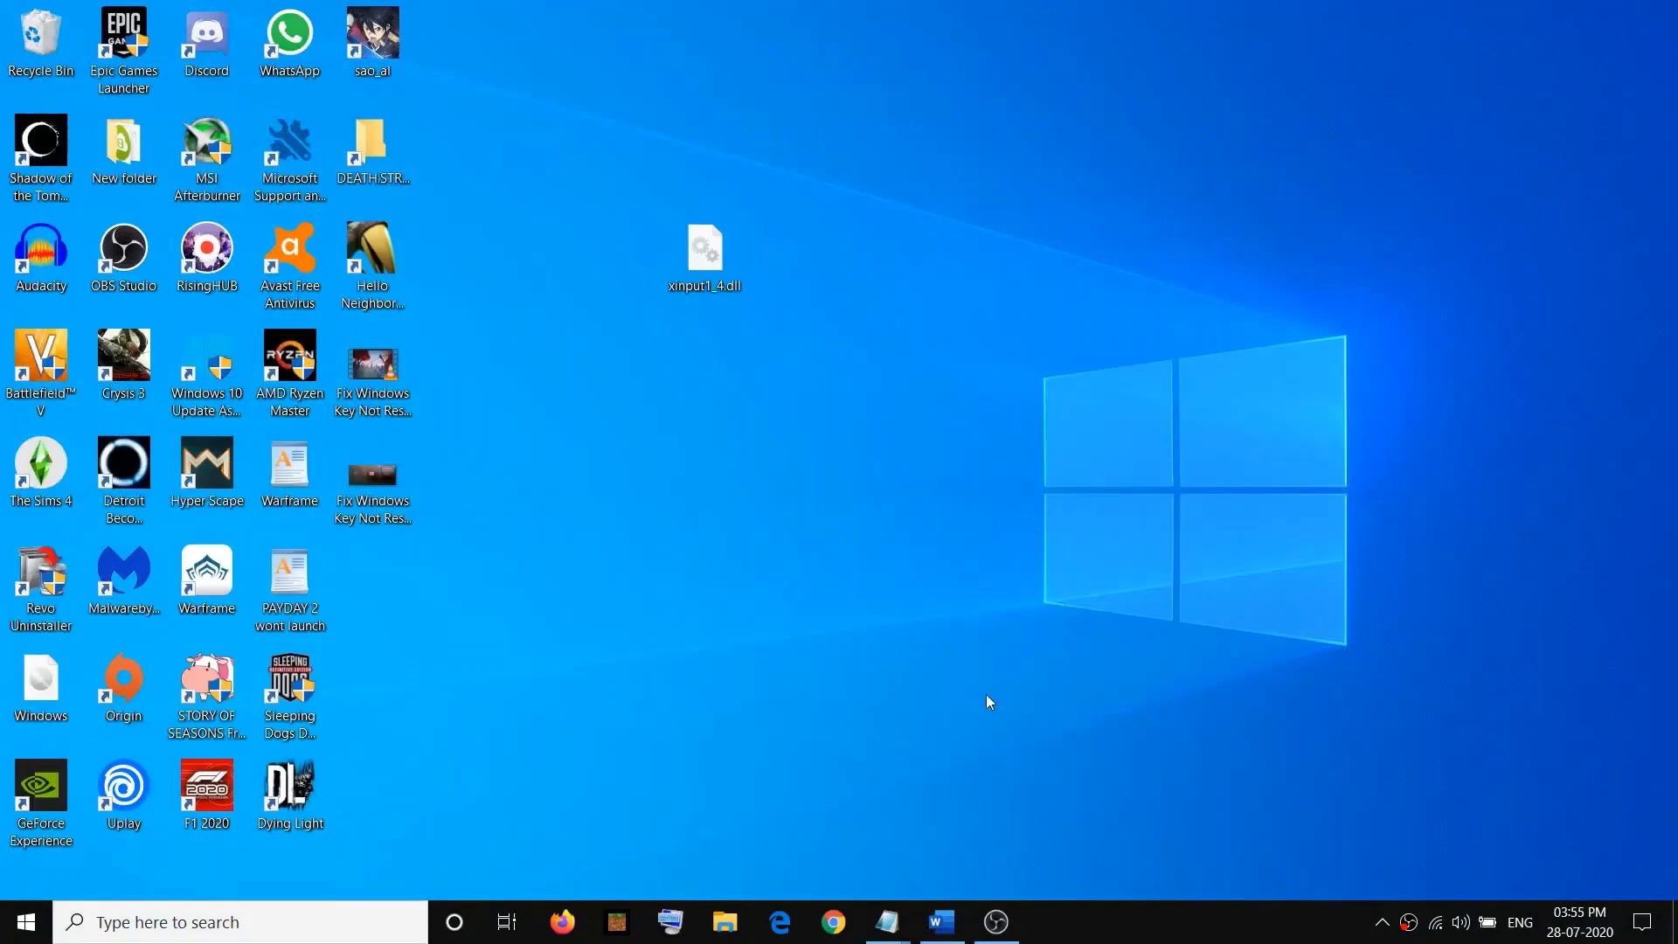
- Minimize Word and copy xinput1_4.dll from the desktop again
left_click(940, 922)
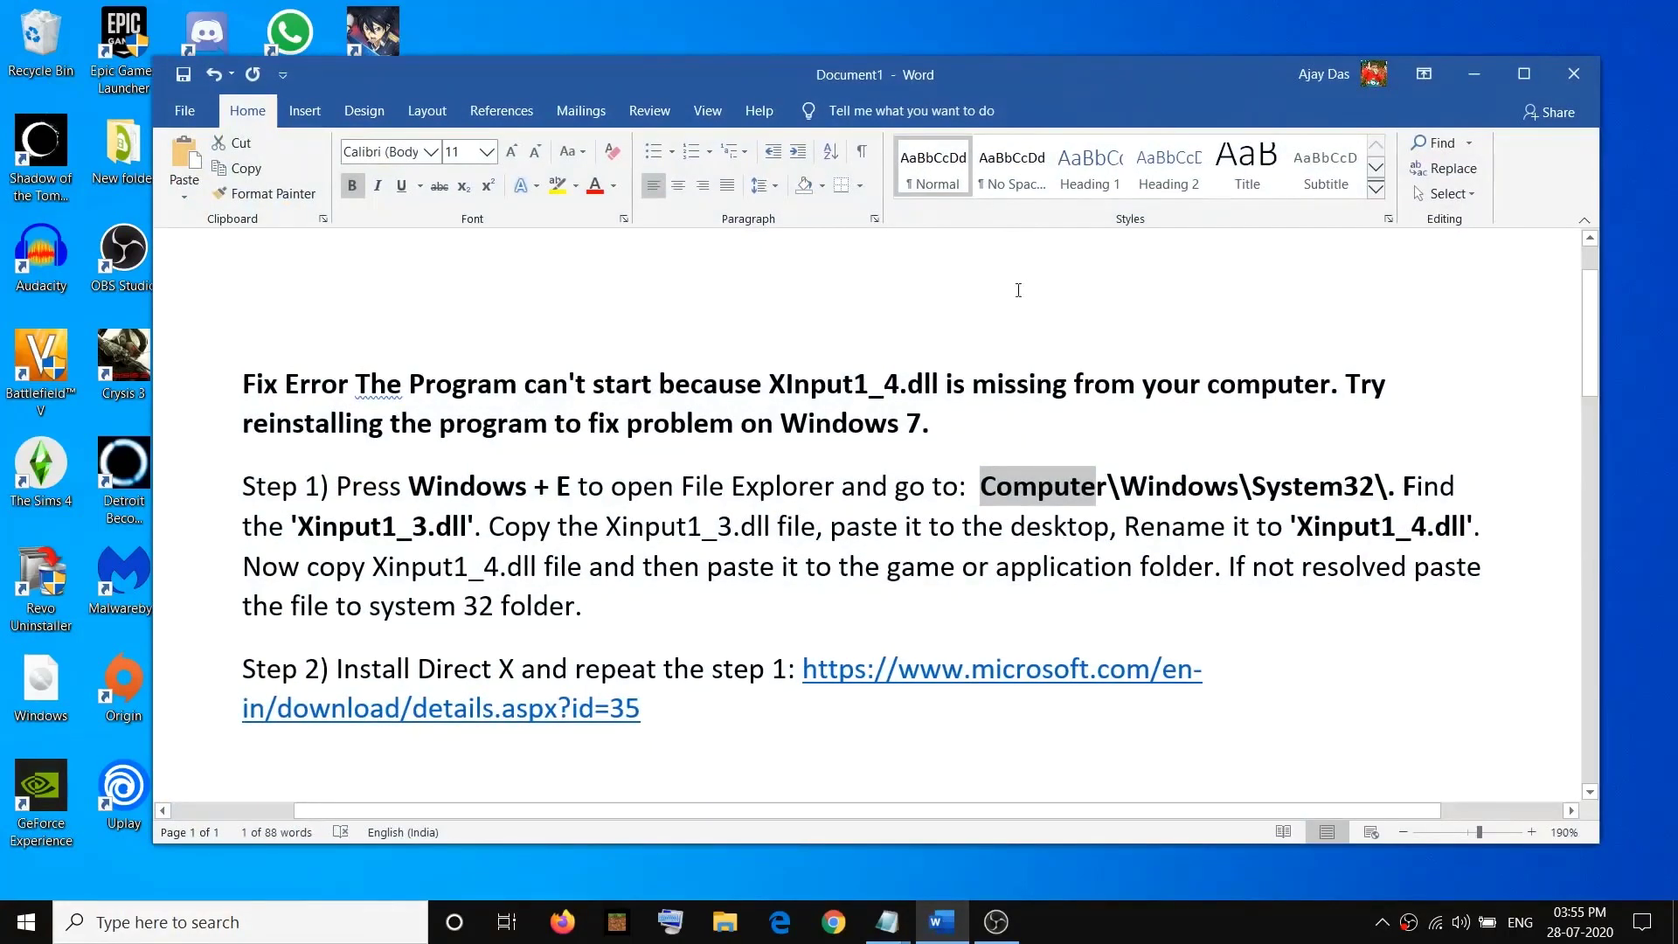
left_click(1474, 73)
left_click(704, 255)
right_click(727, 277)
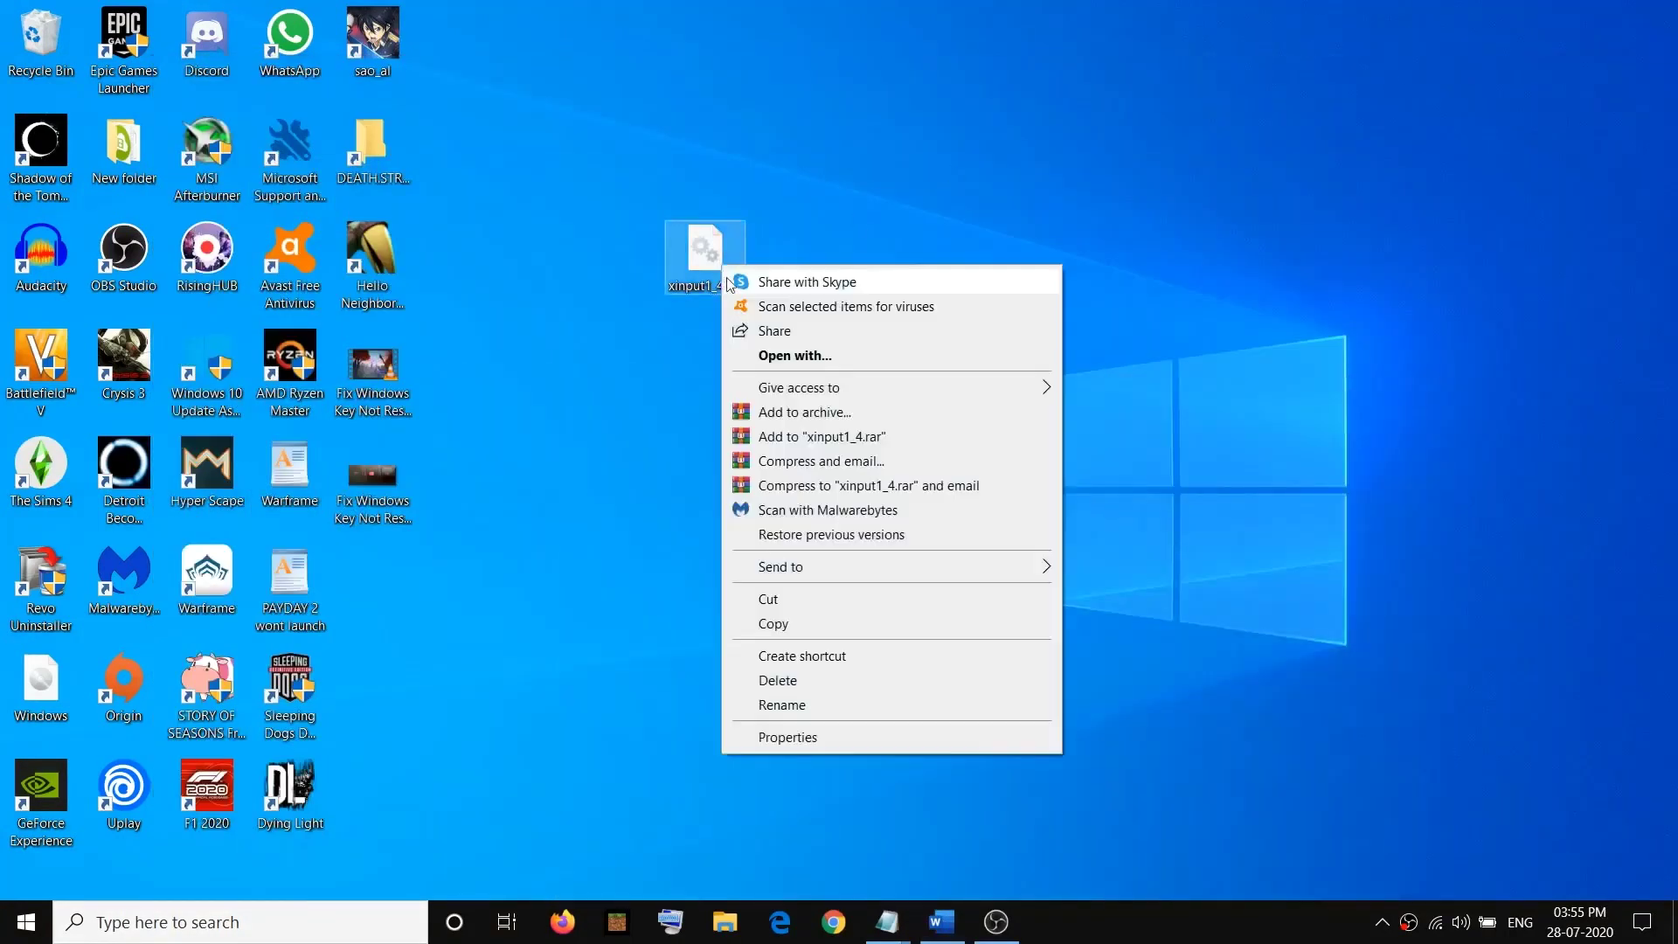
left_click(774, 624)
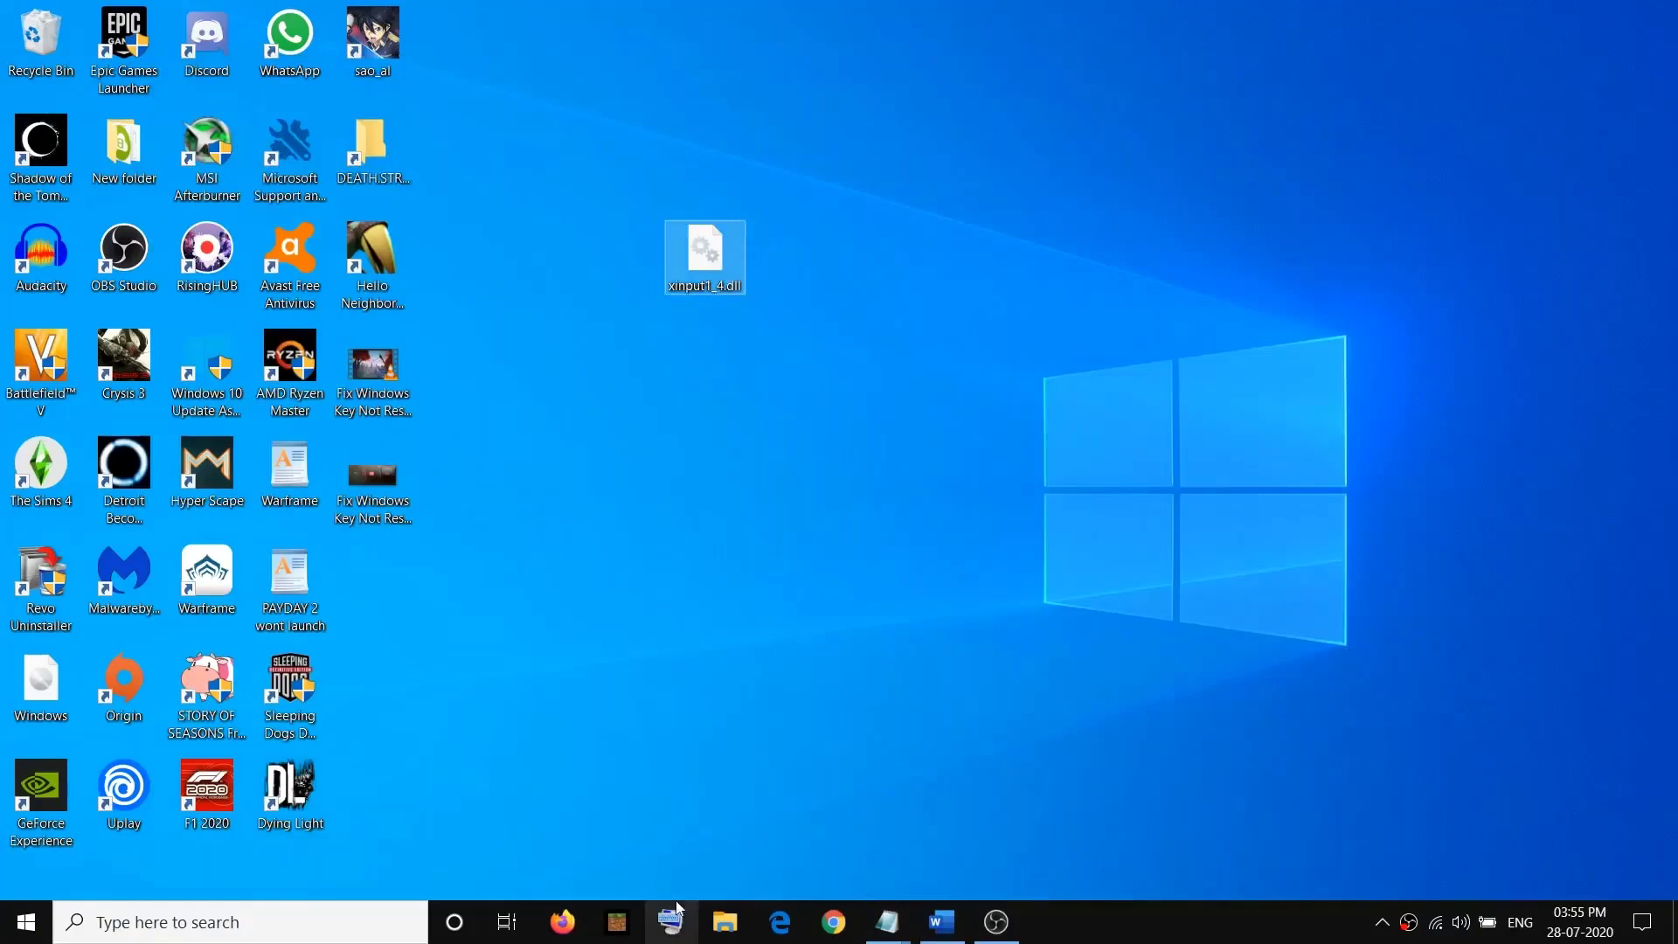
left_click(470, 418)
- Open a new File Explorer window at C:\Windows\System32
key("super+e")
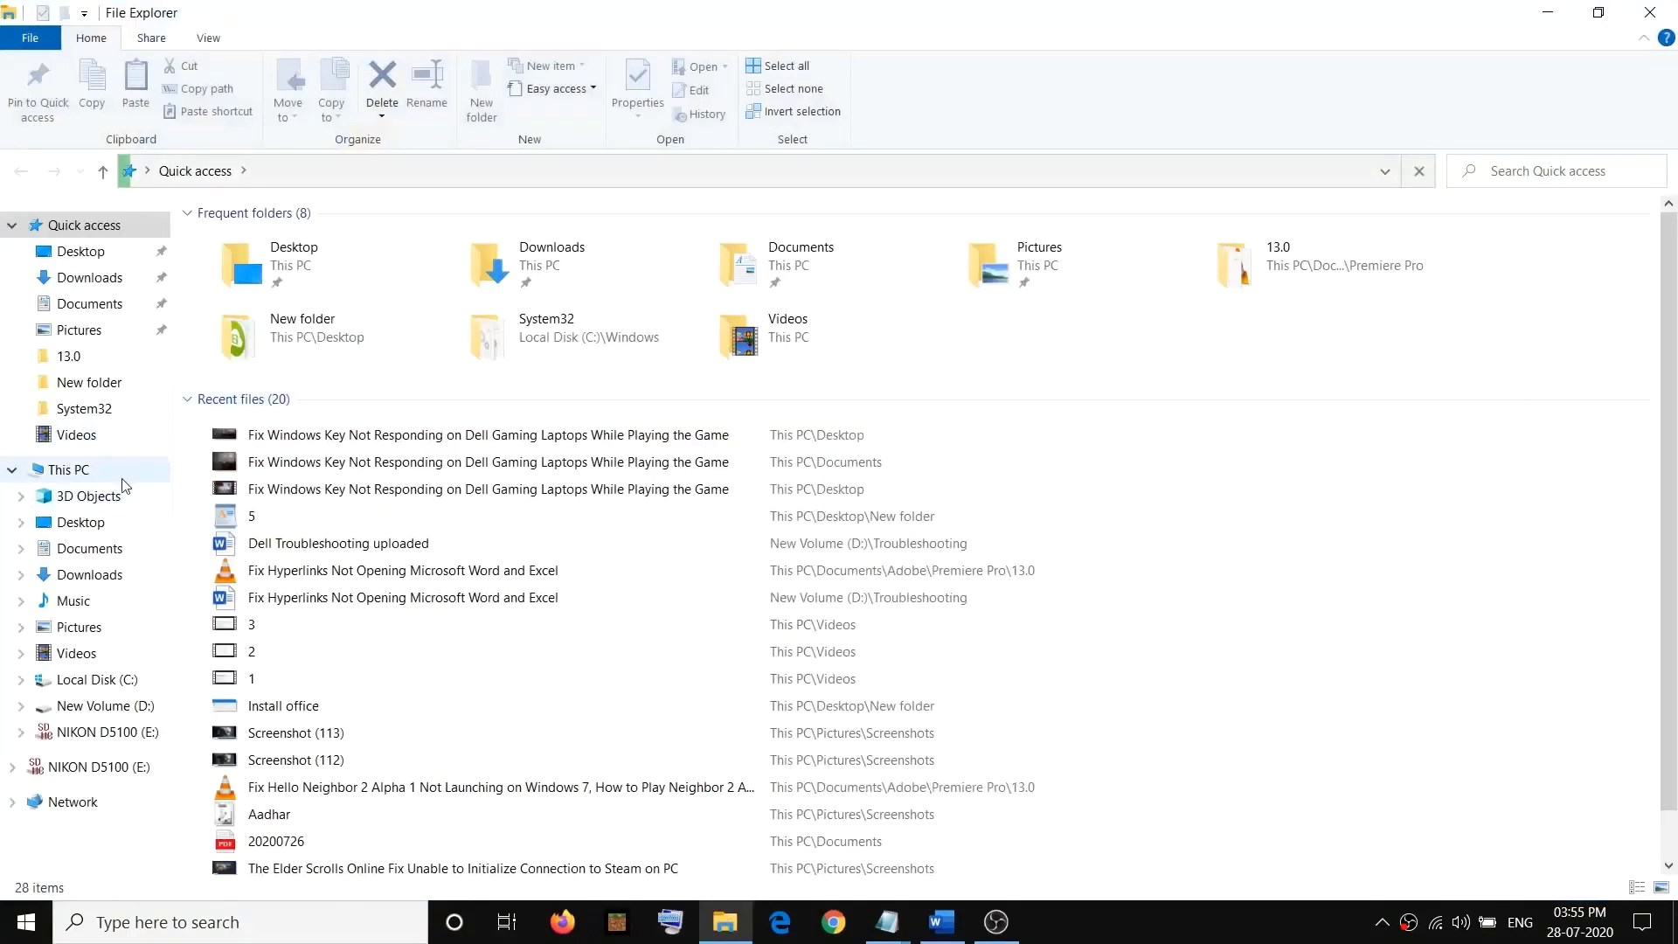
left_click(70, 469)
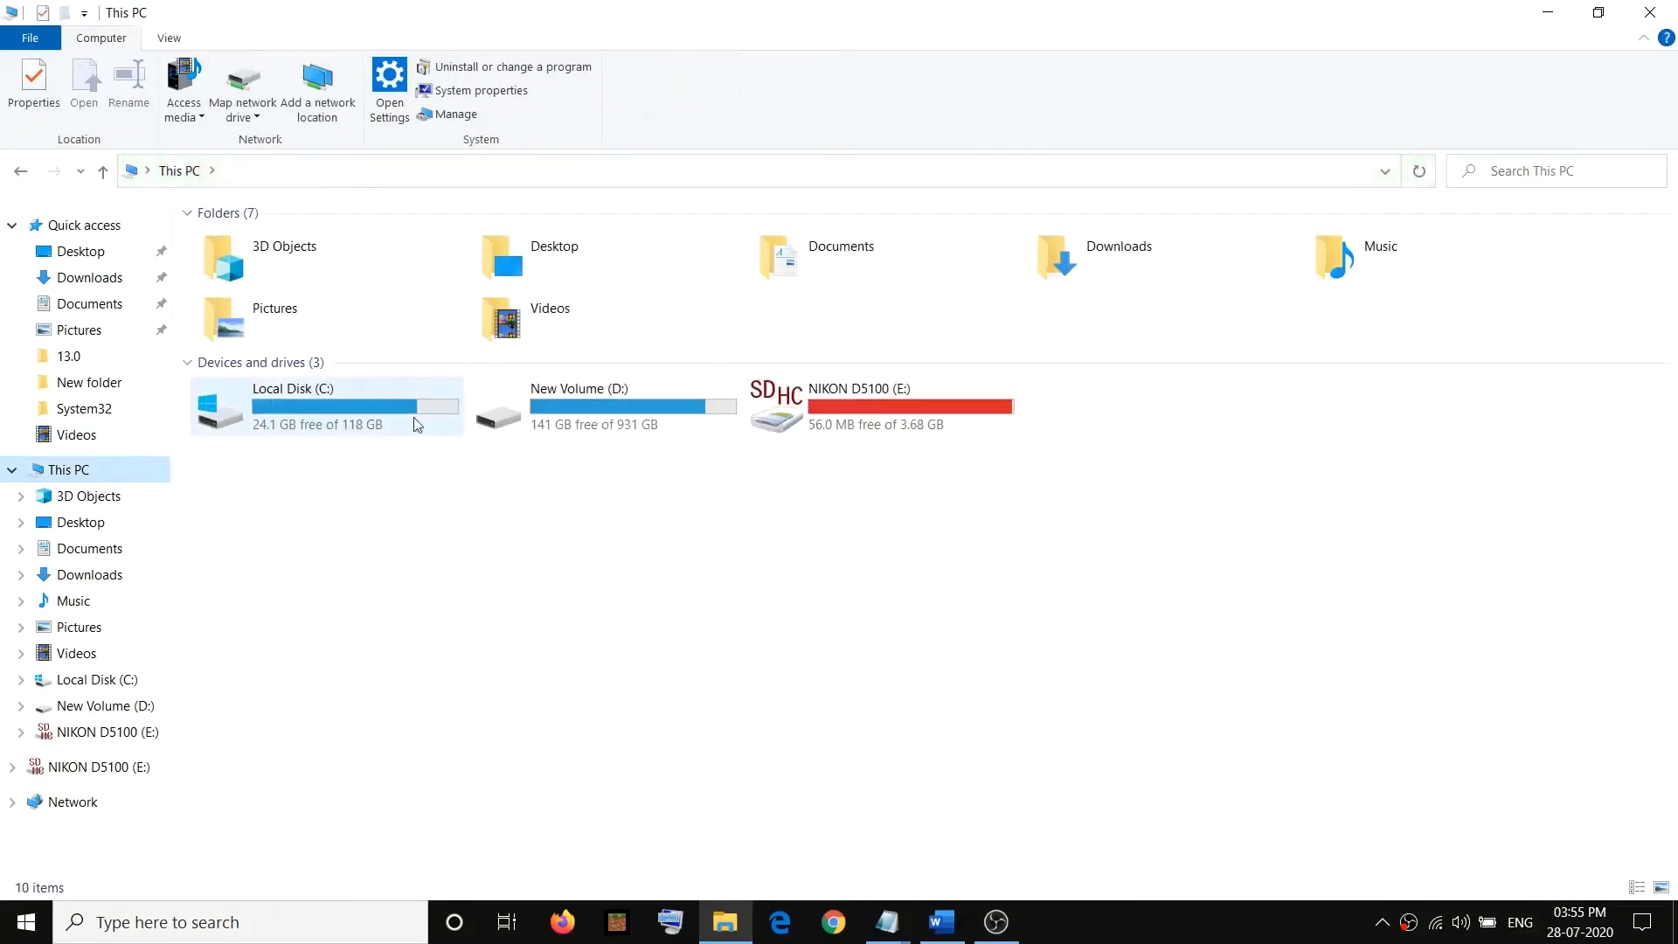
double_click(376, 428)
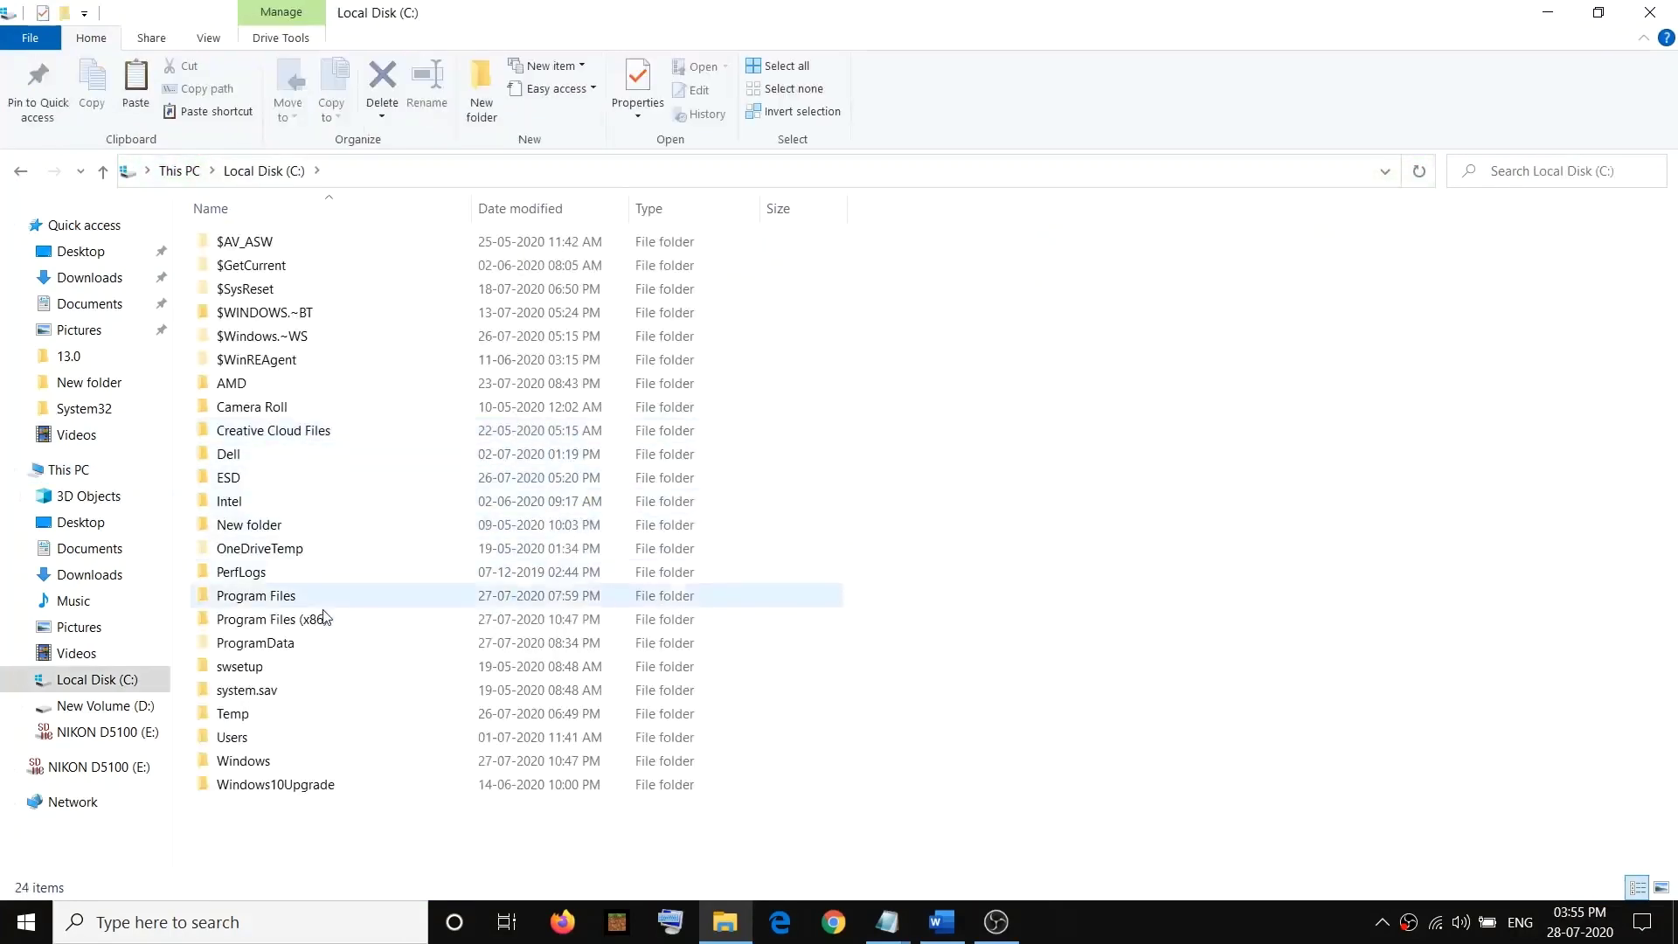
left_click(266, 765)
double_click(260, 763)
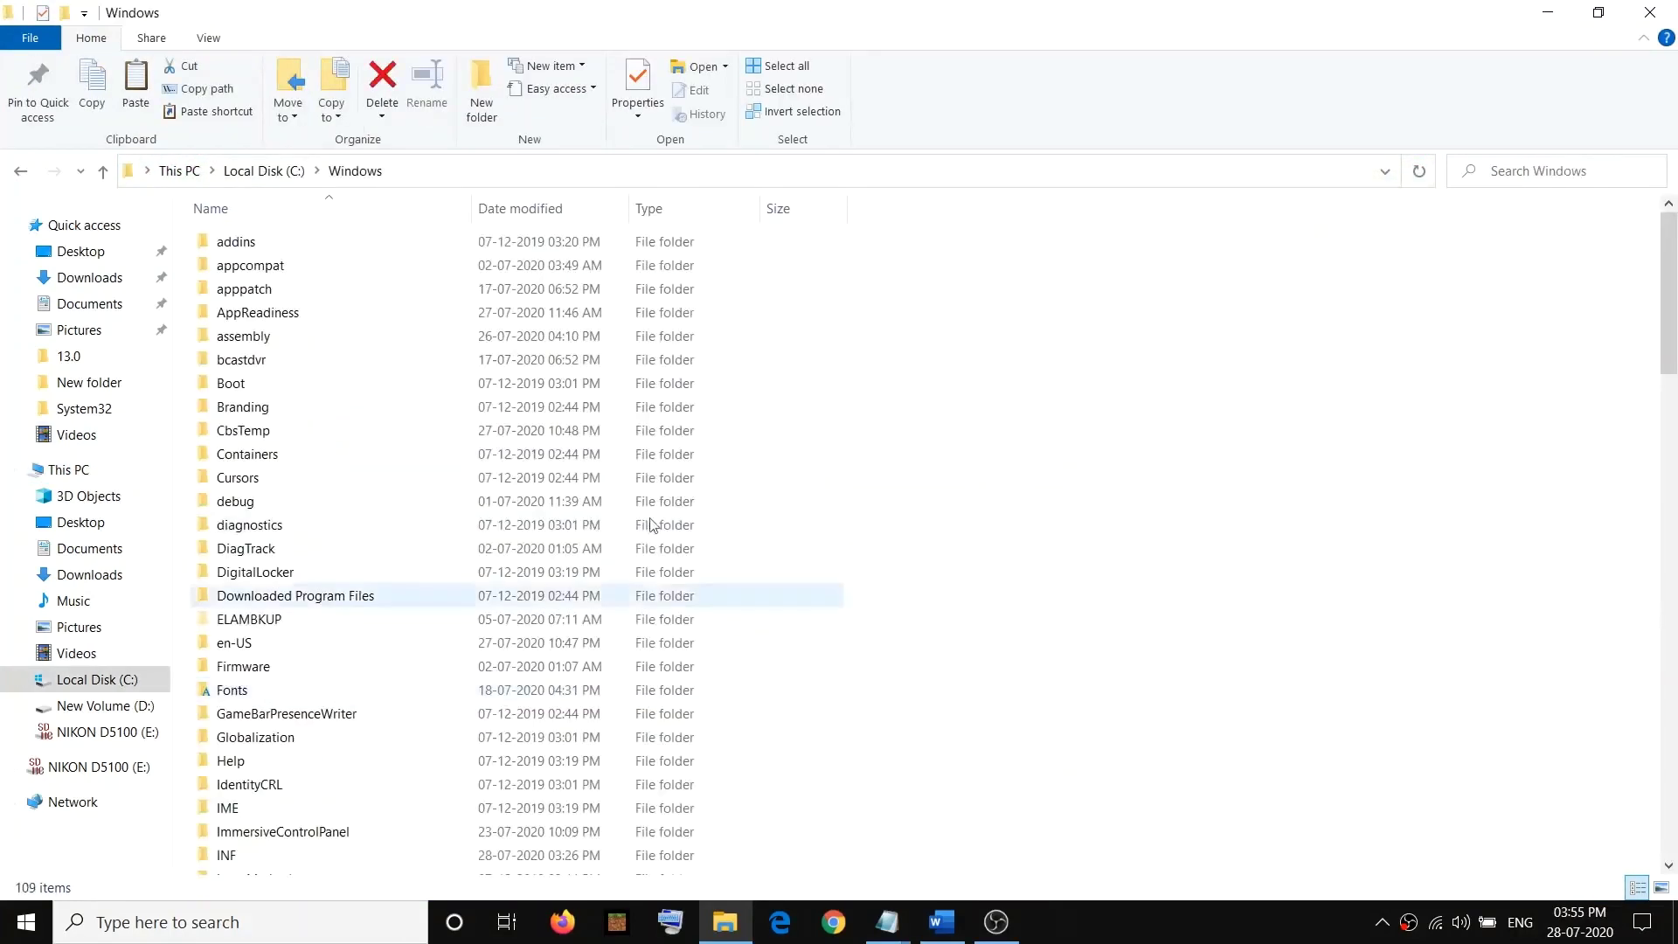
scroll(332, 647, "down", 8)
key("s")
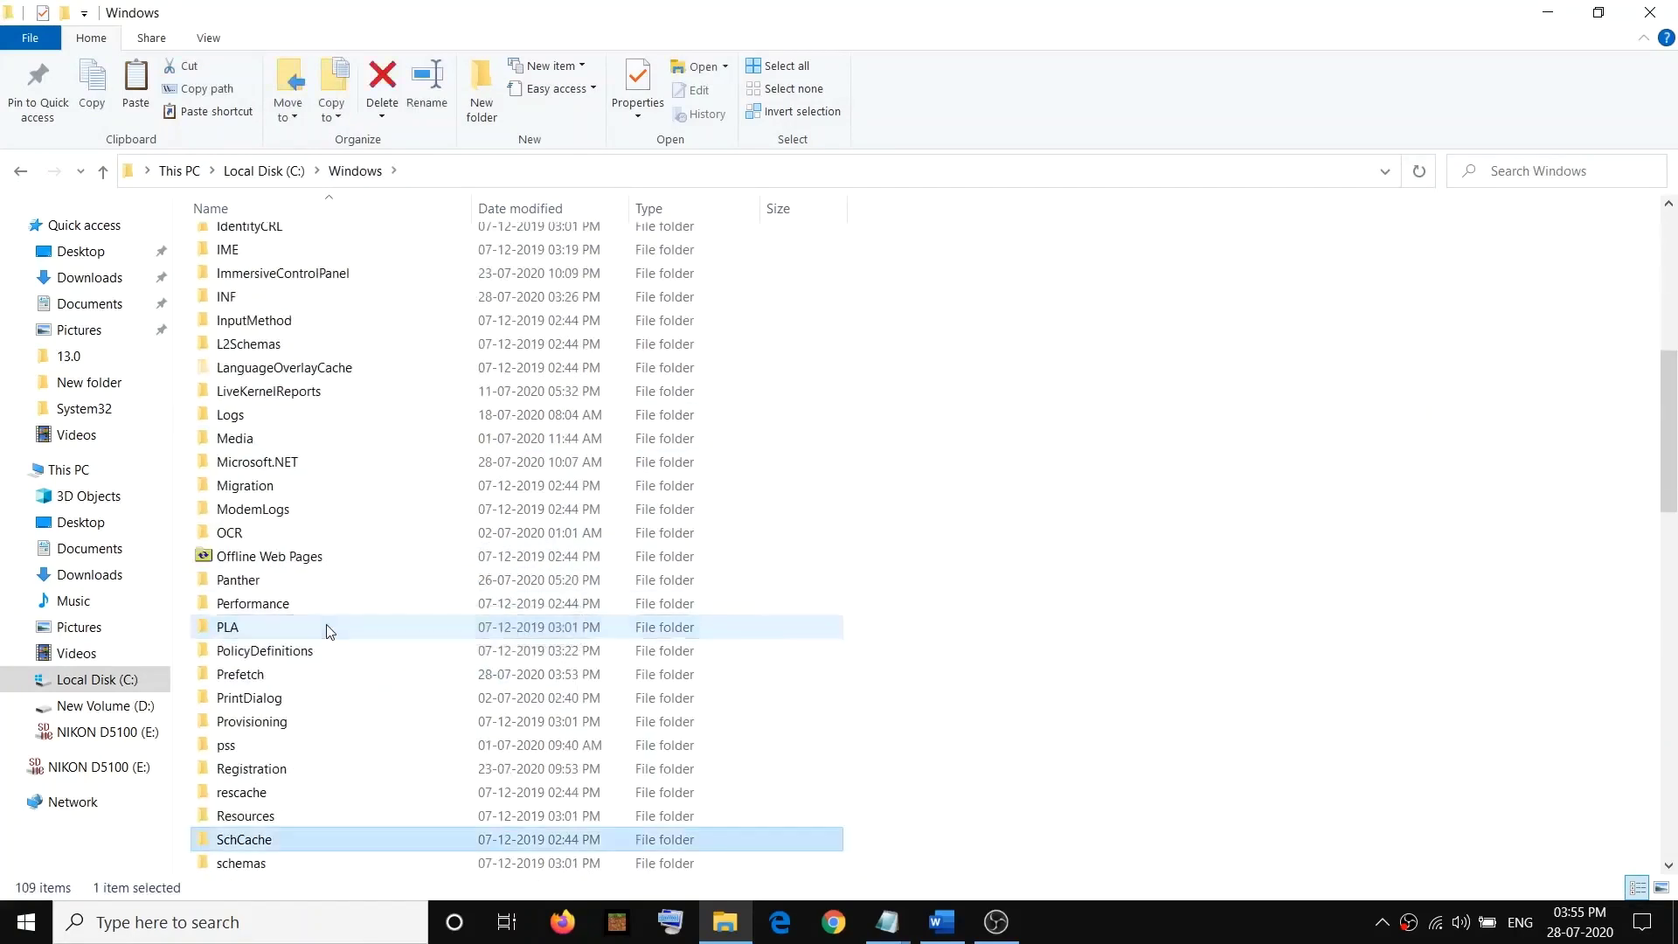
scroll(317, 751, "down", 5)
scroll(312, 729, "down", 3)
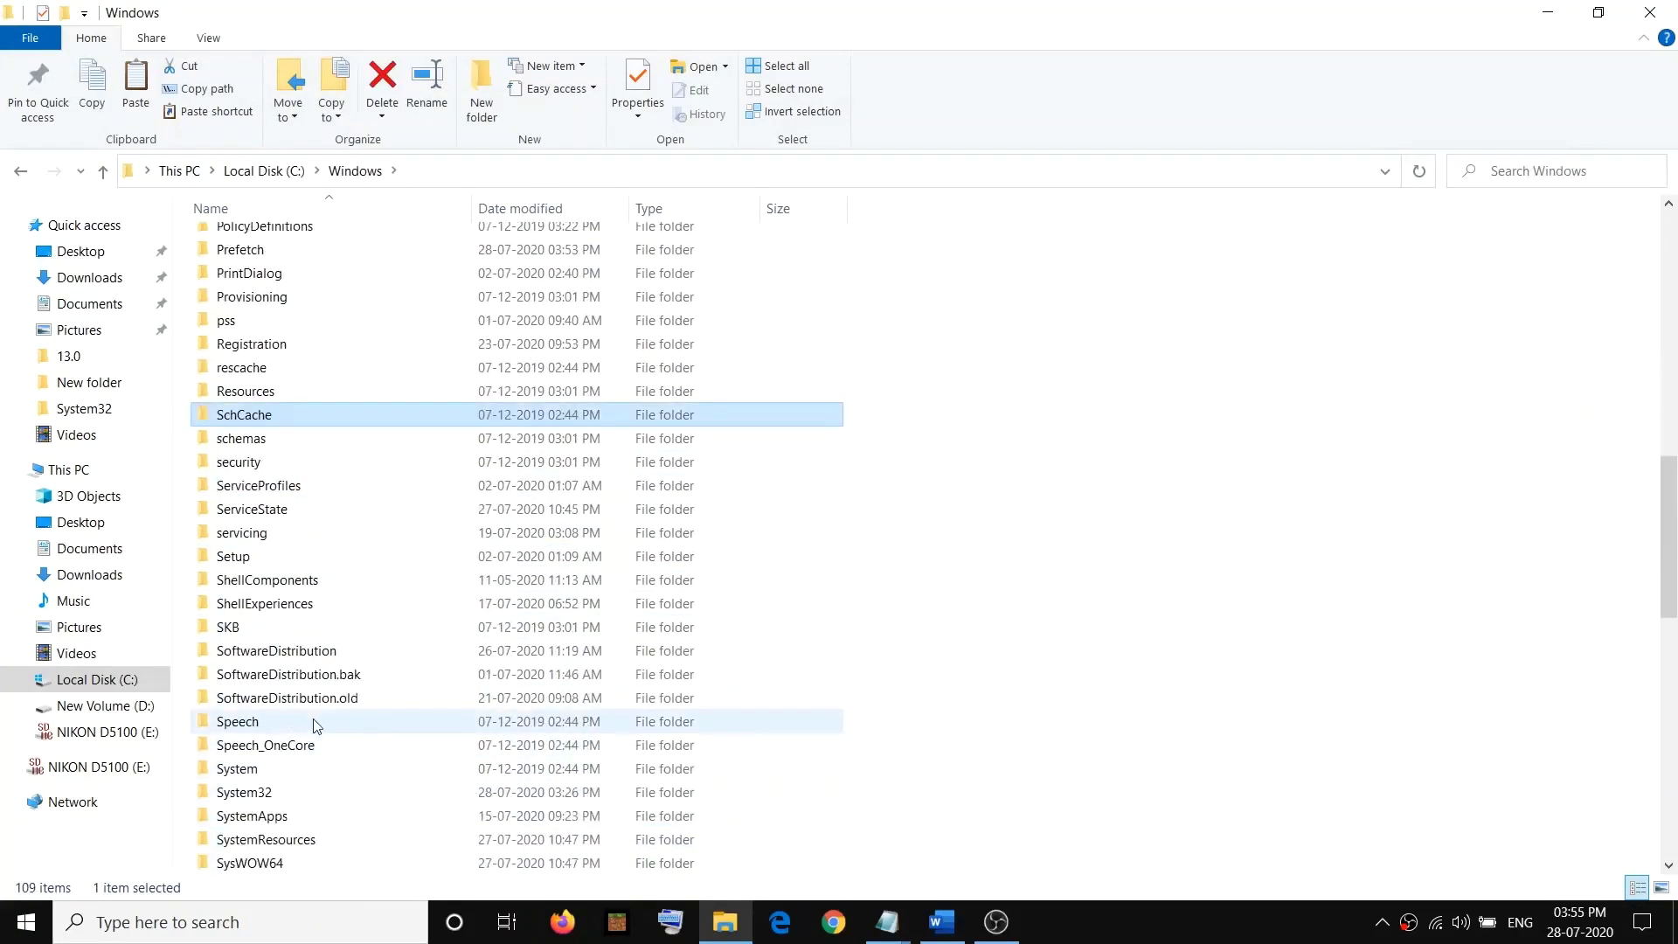
left_click(276, 654)
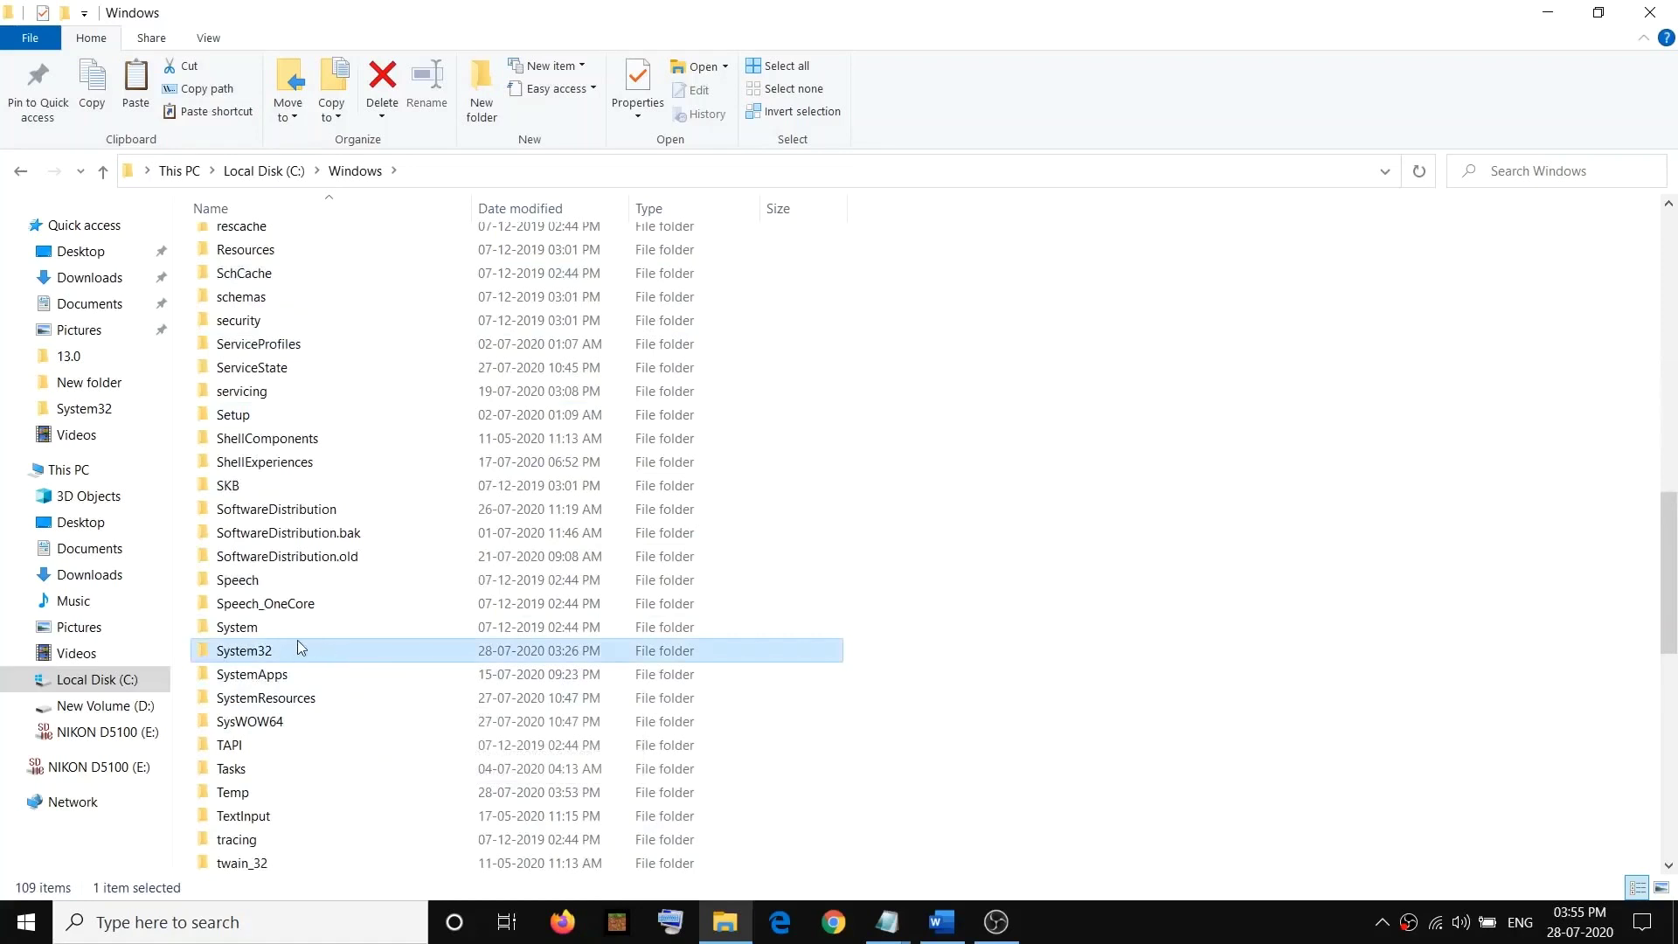
double_click(301, 648)
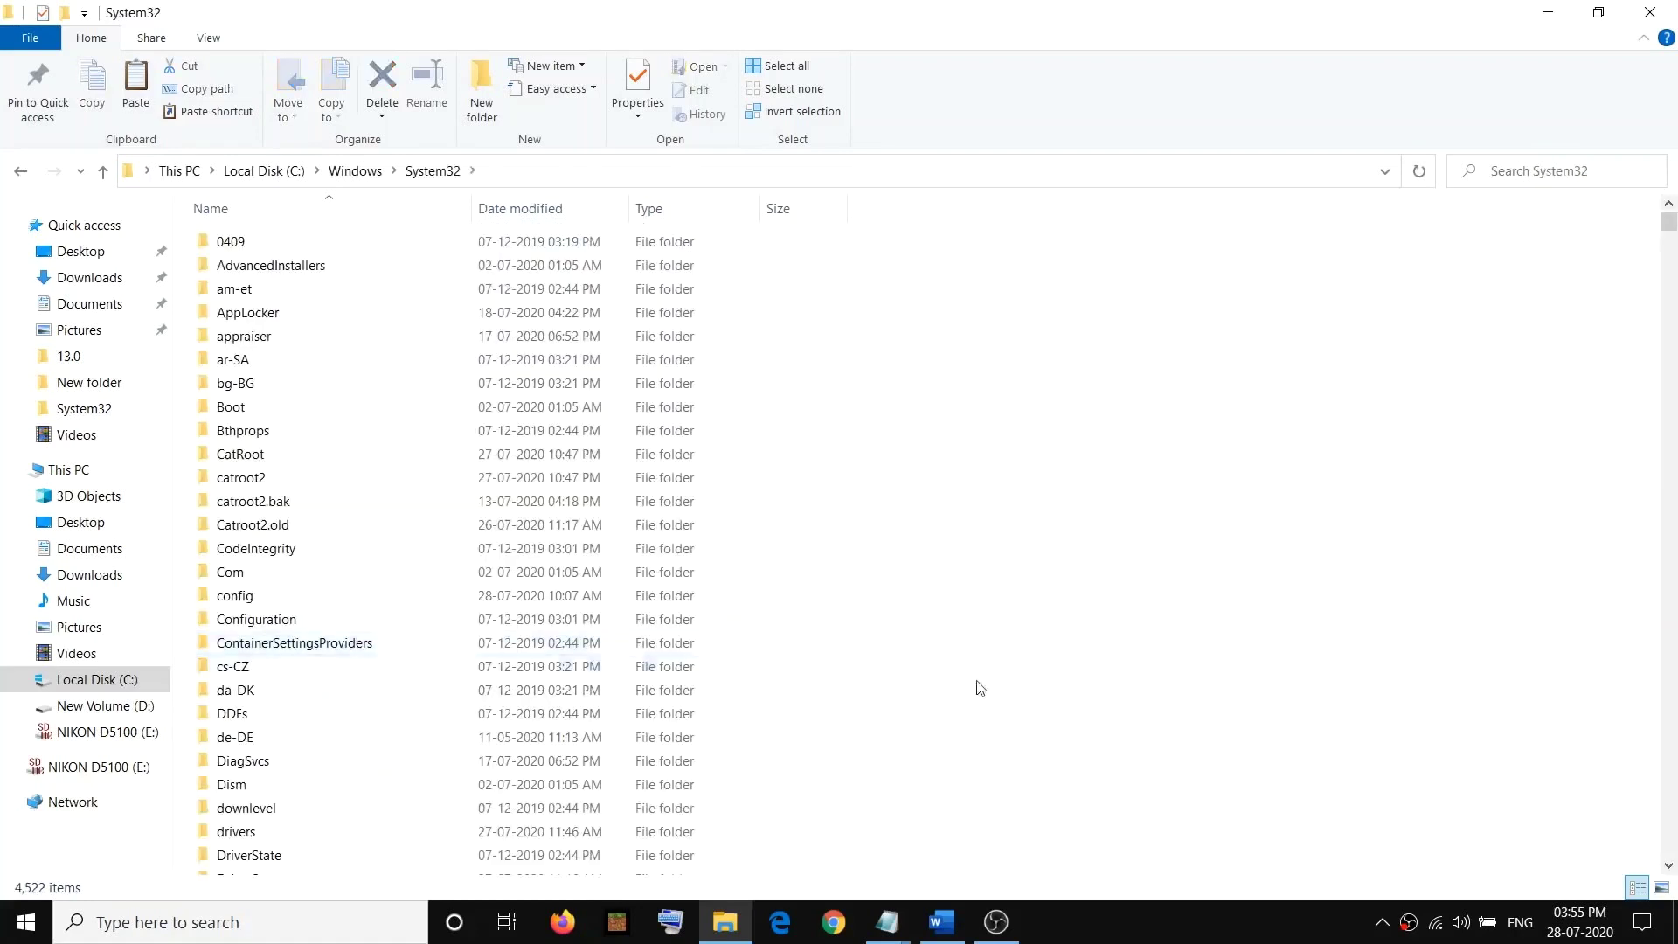
- Paste xinput1_4.dll into System32, replacing the existing file
right_click(1130, 420)
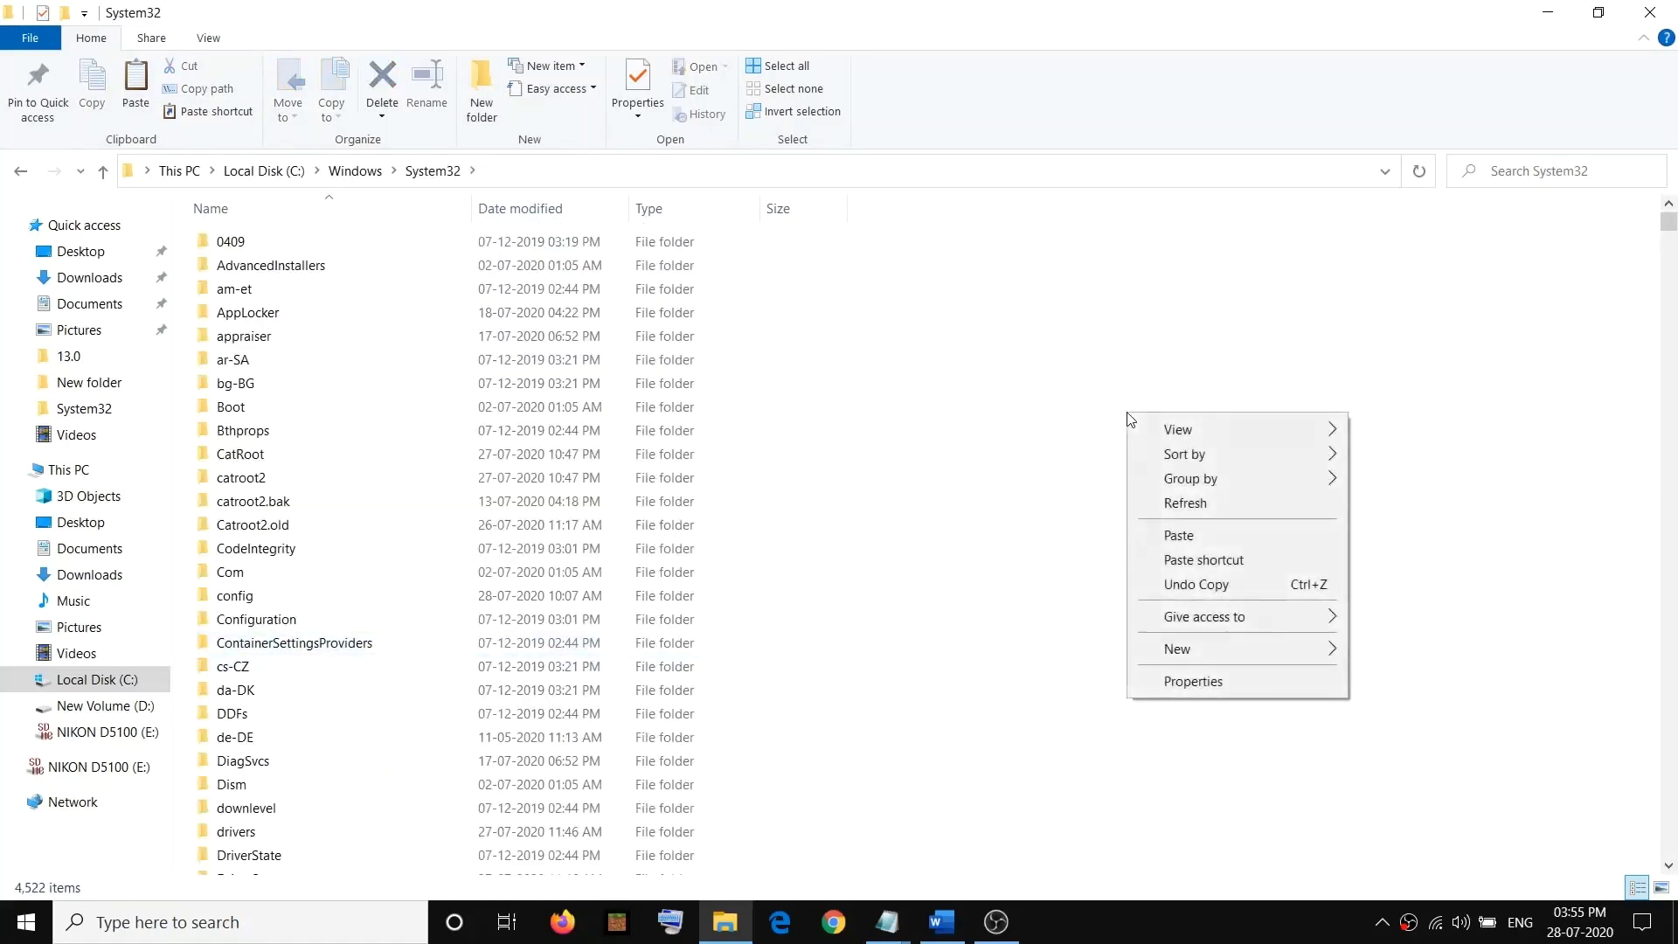
left_click(1204, 536)
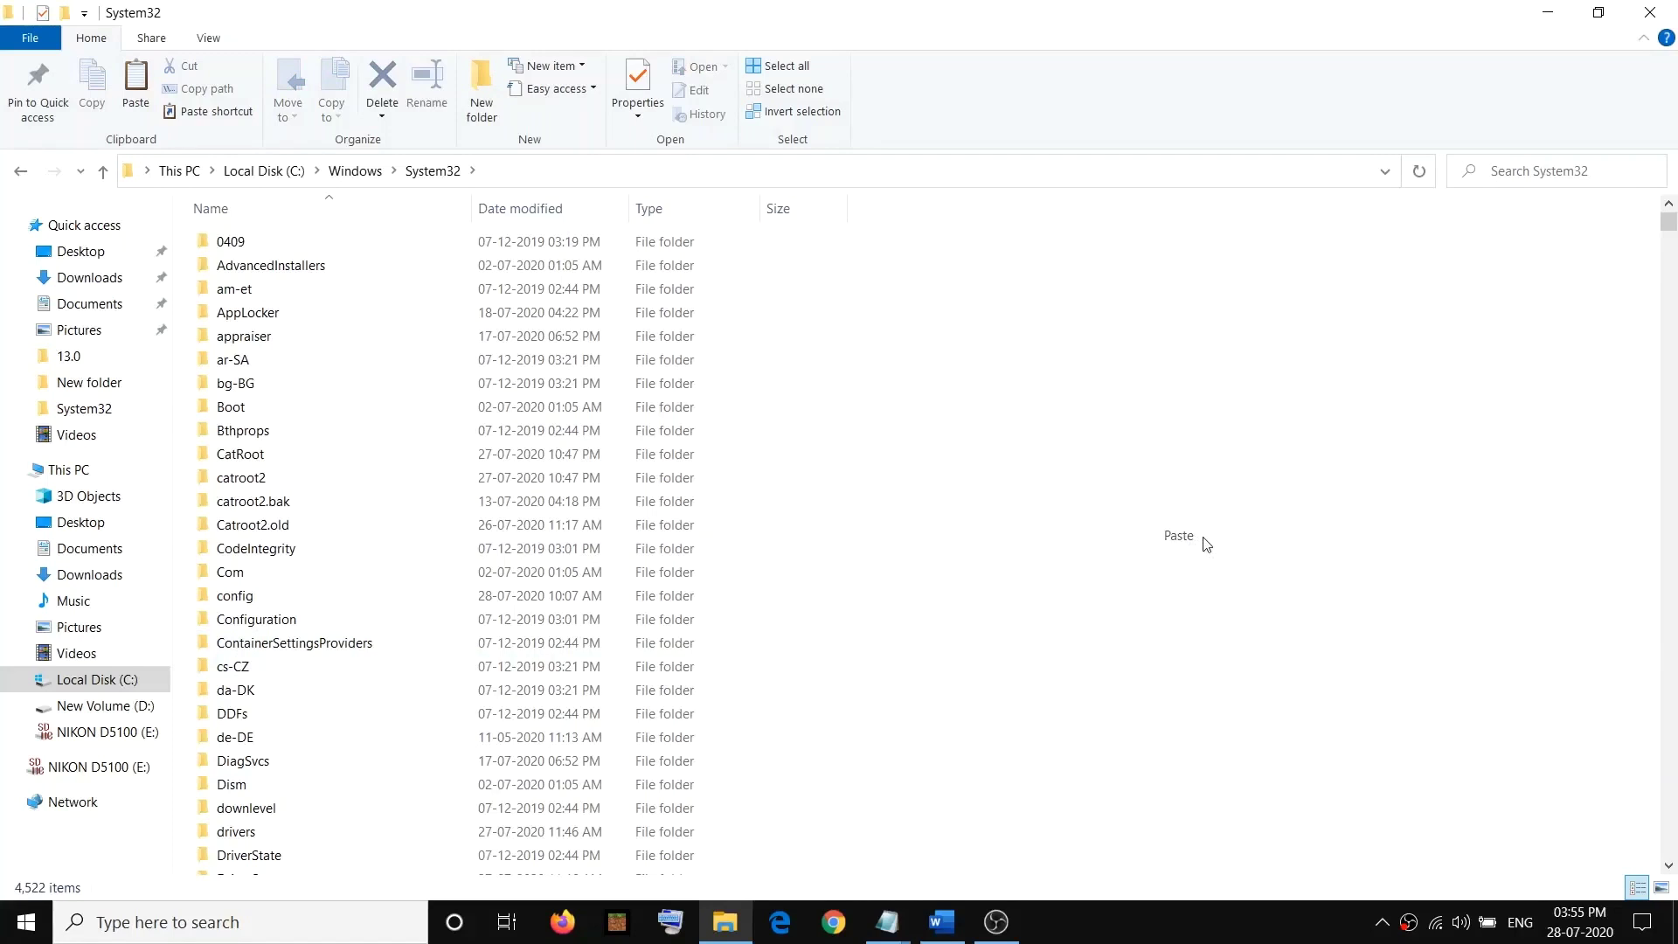
left_click(475, 351)
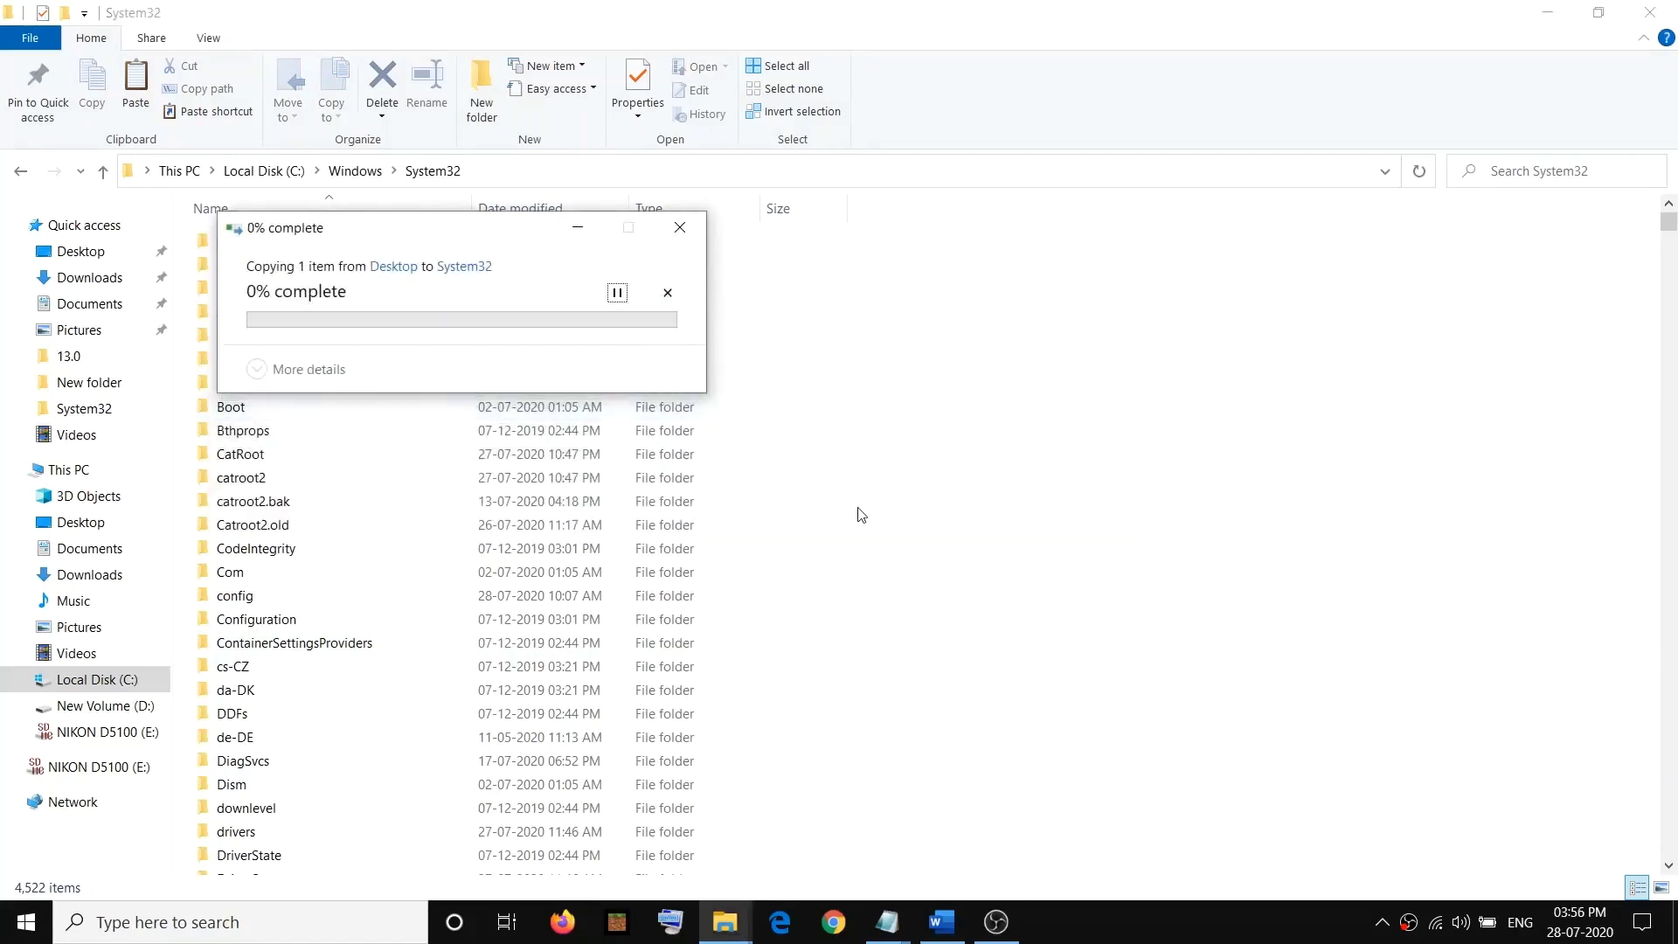
- Grant admin permission, check XInput1_4.dll (44.5 KB) in System32, then minimize Explorer
left_click(428, 371)
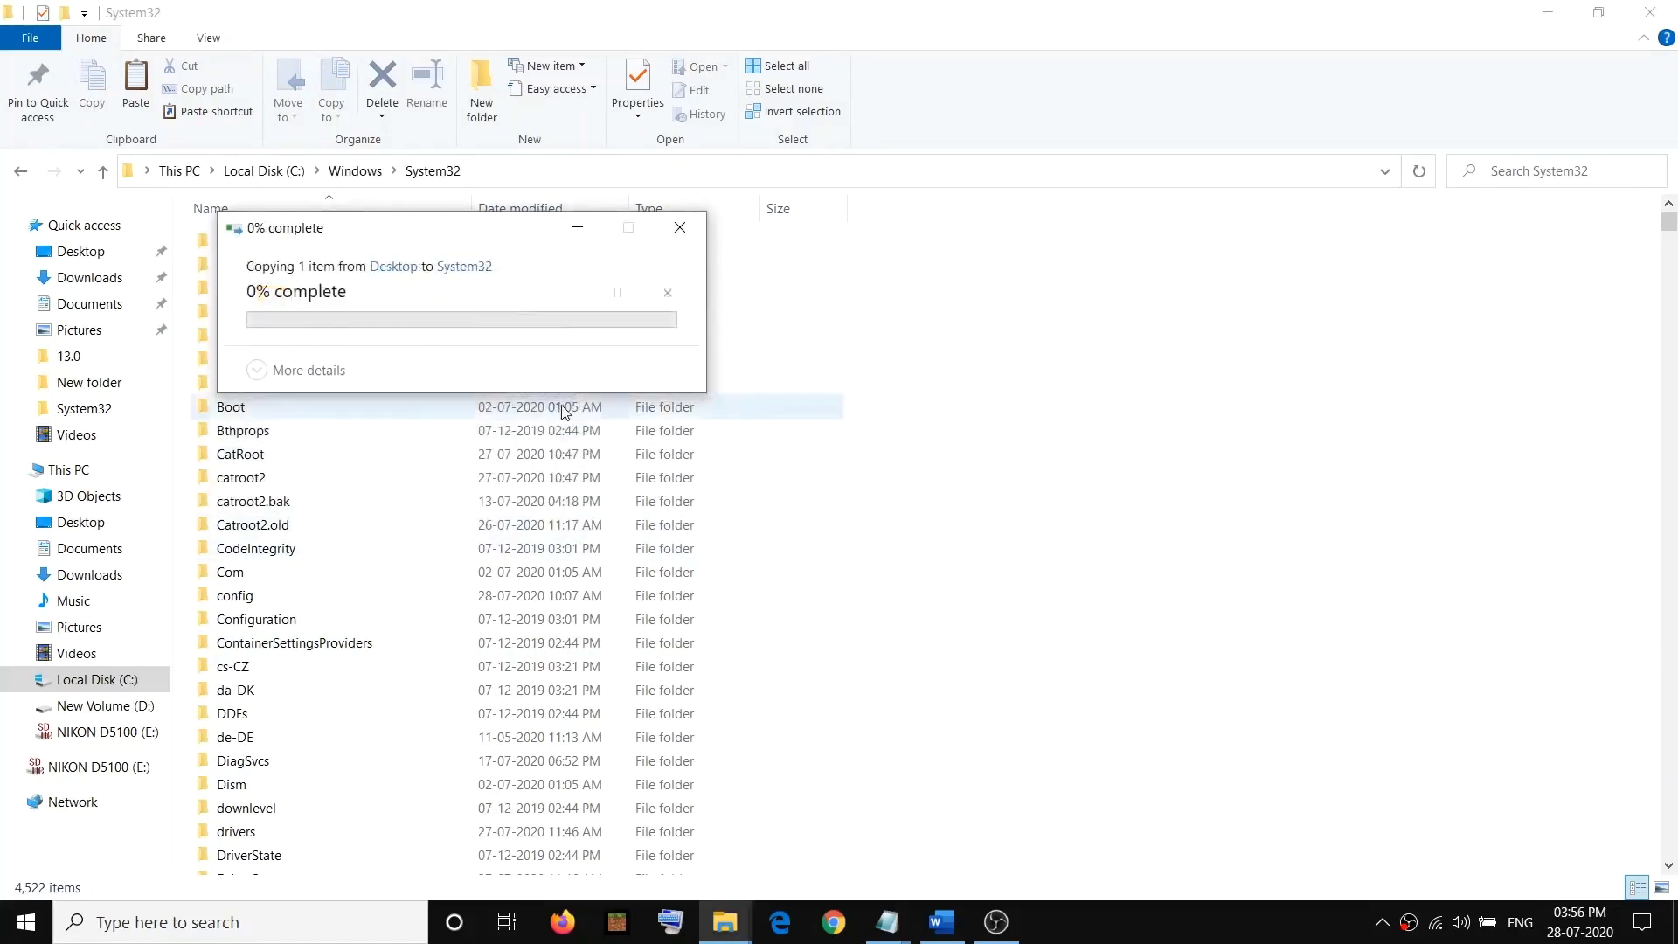
scroll(602, 557, "down", 6)
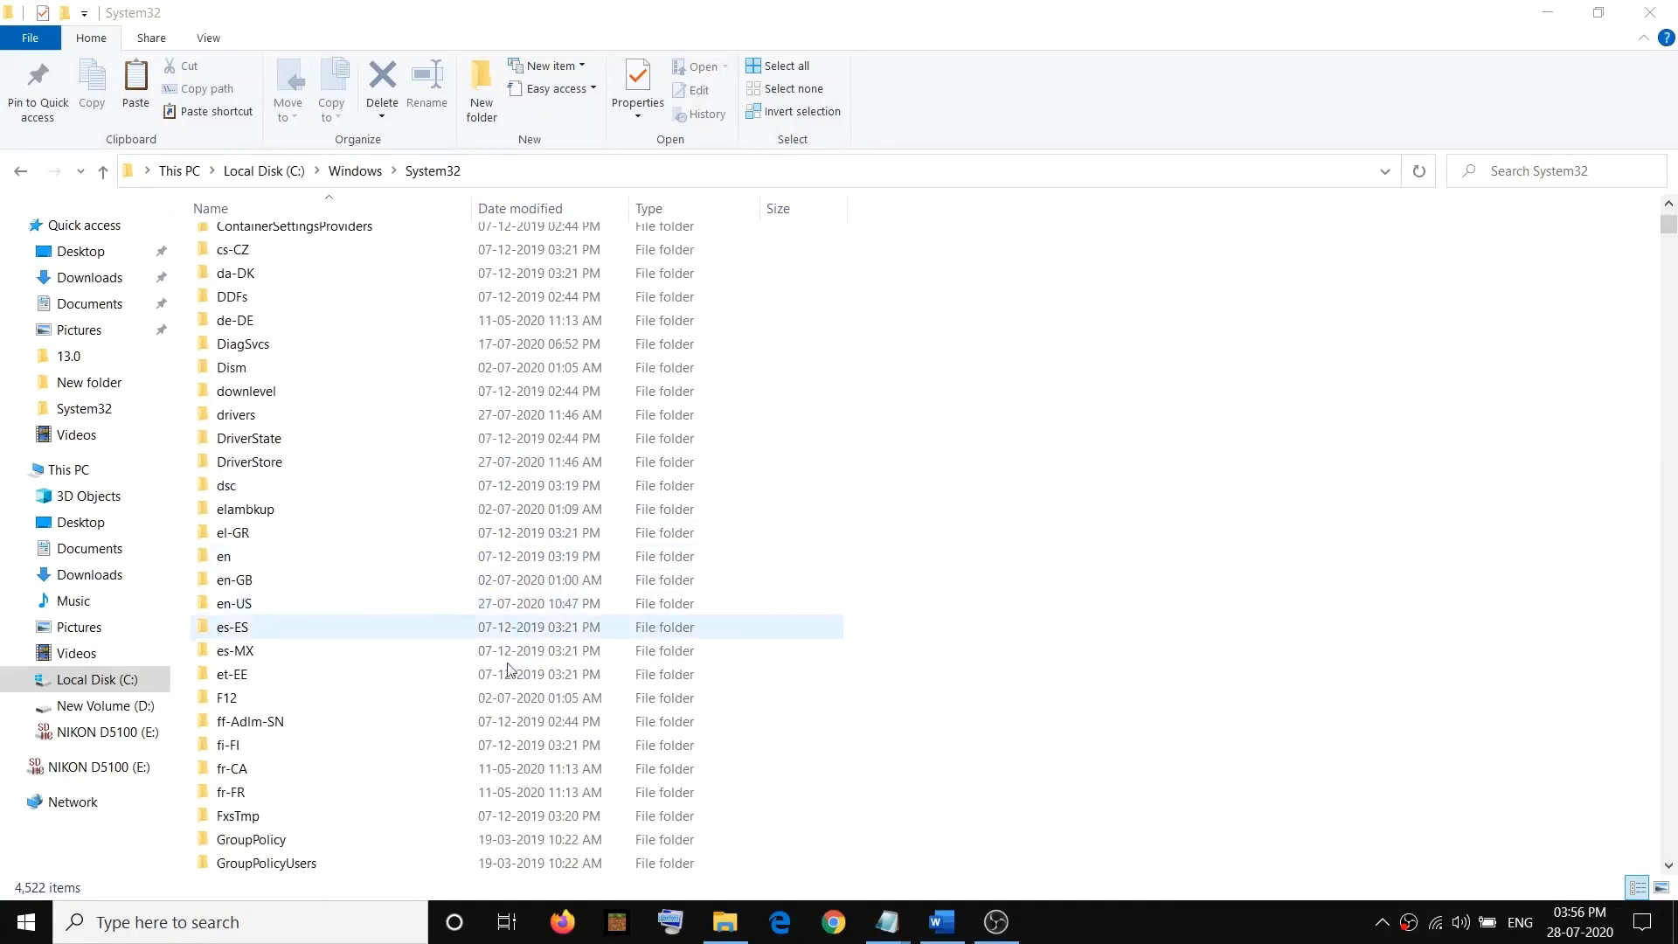
left_click(292, 696)
key("x")
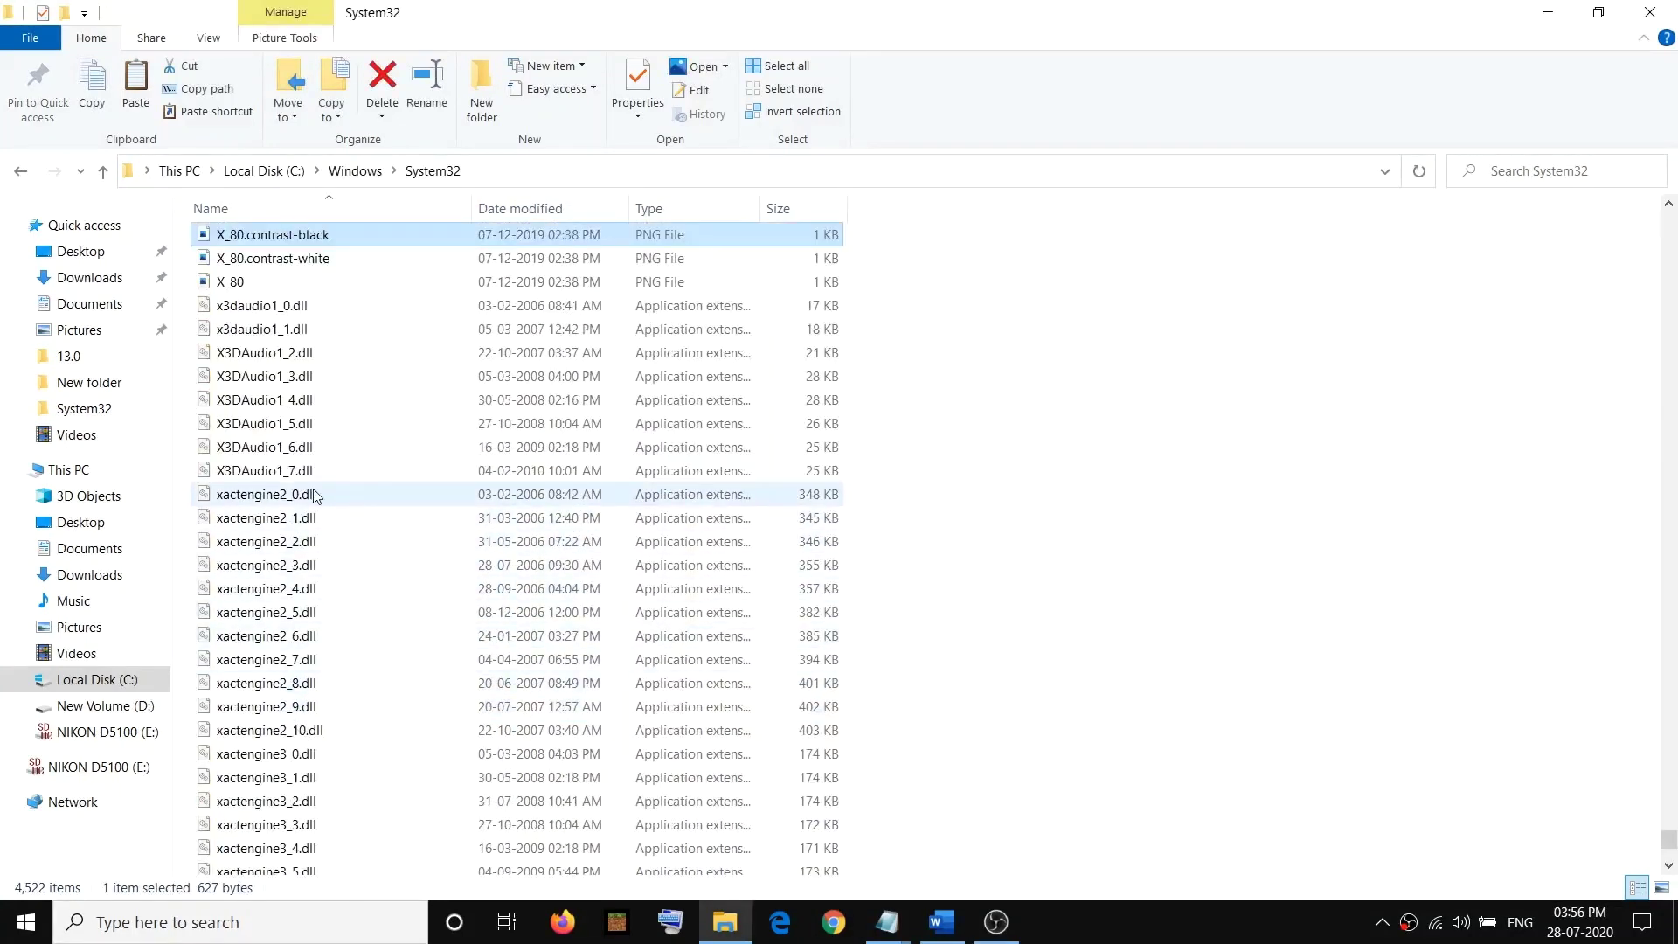
scroll(423, 603, "down", 4)
scroll(425, 610, "down", 4)
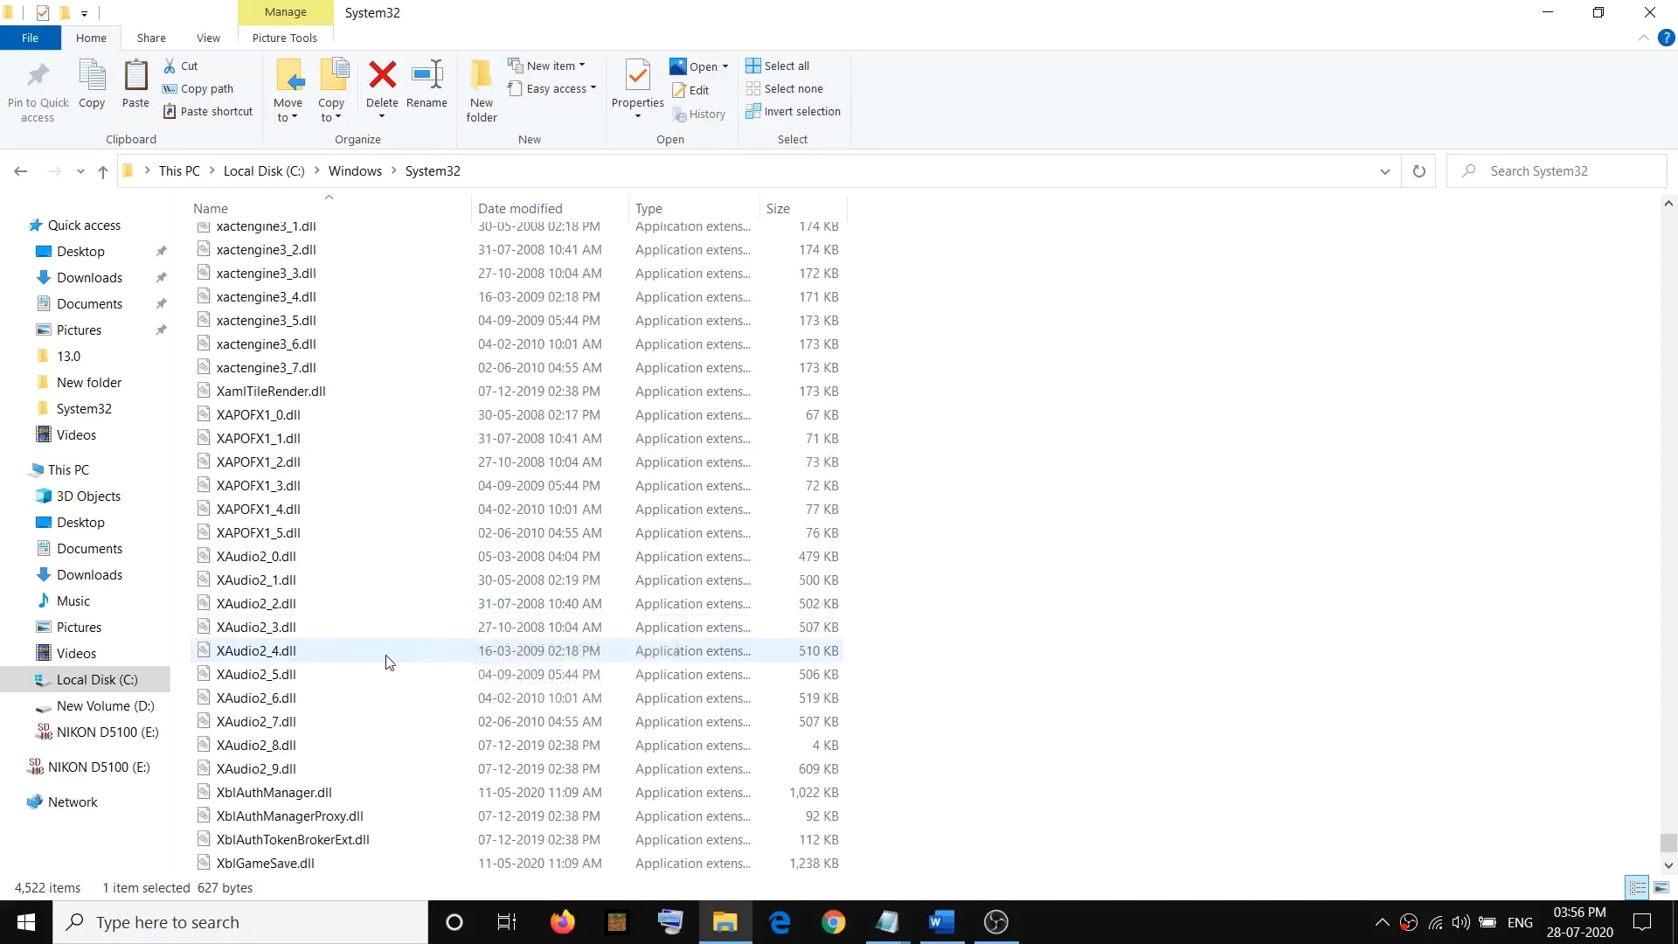
scroll(388, 661, "down", 8)
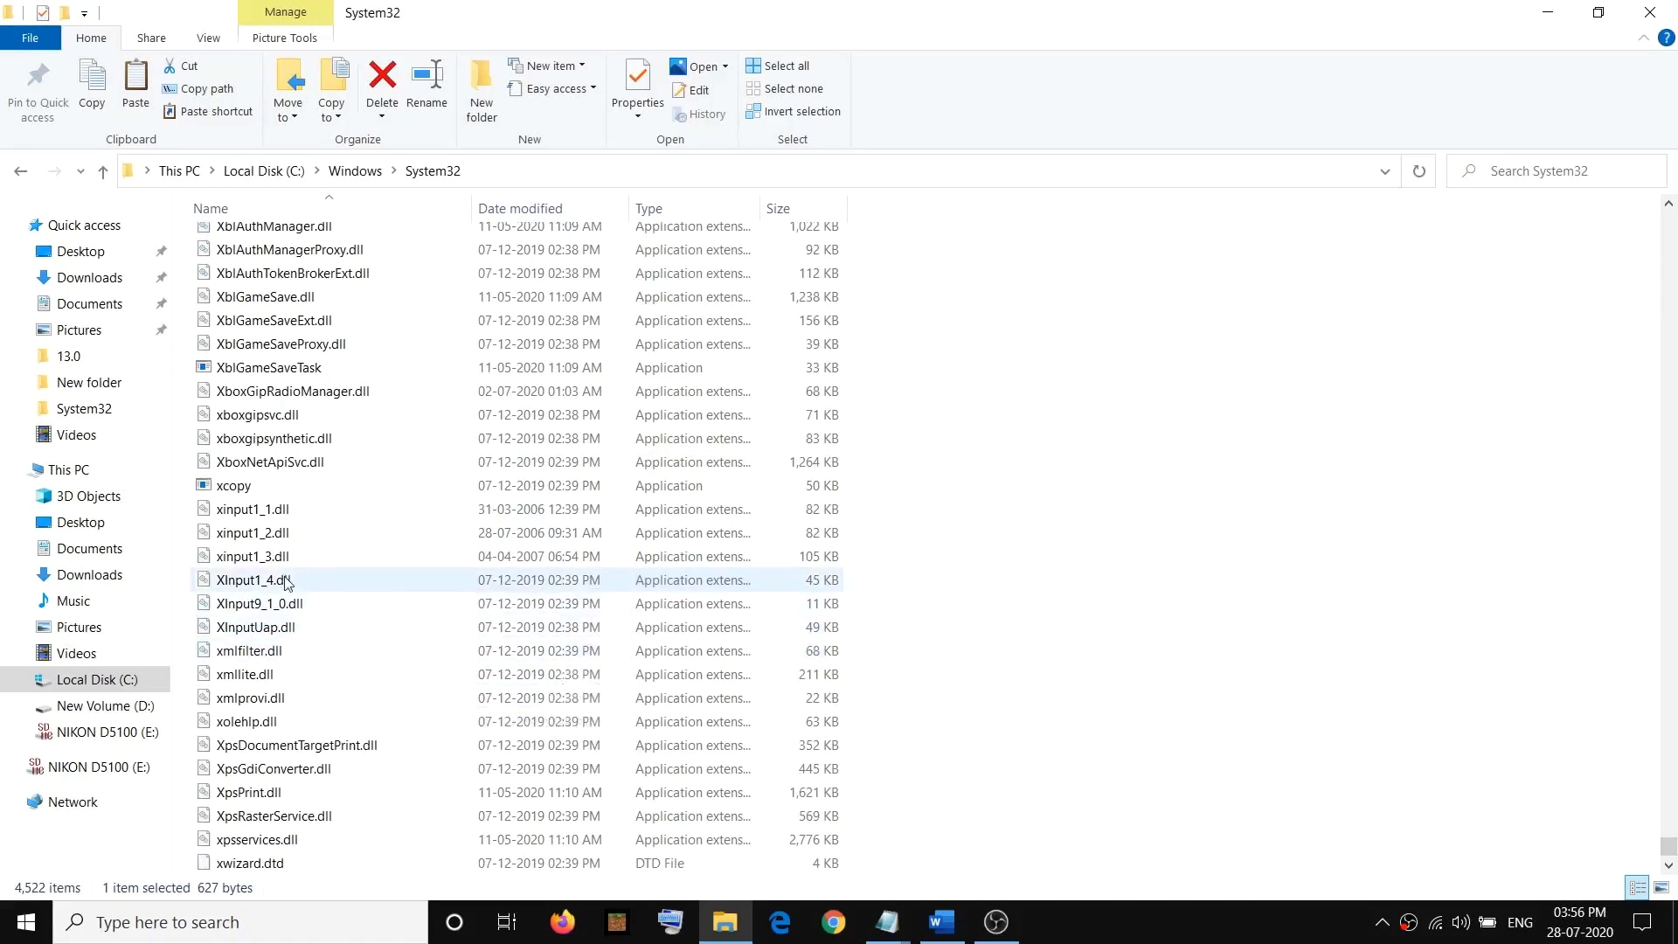
left_click(286, 581)
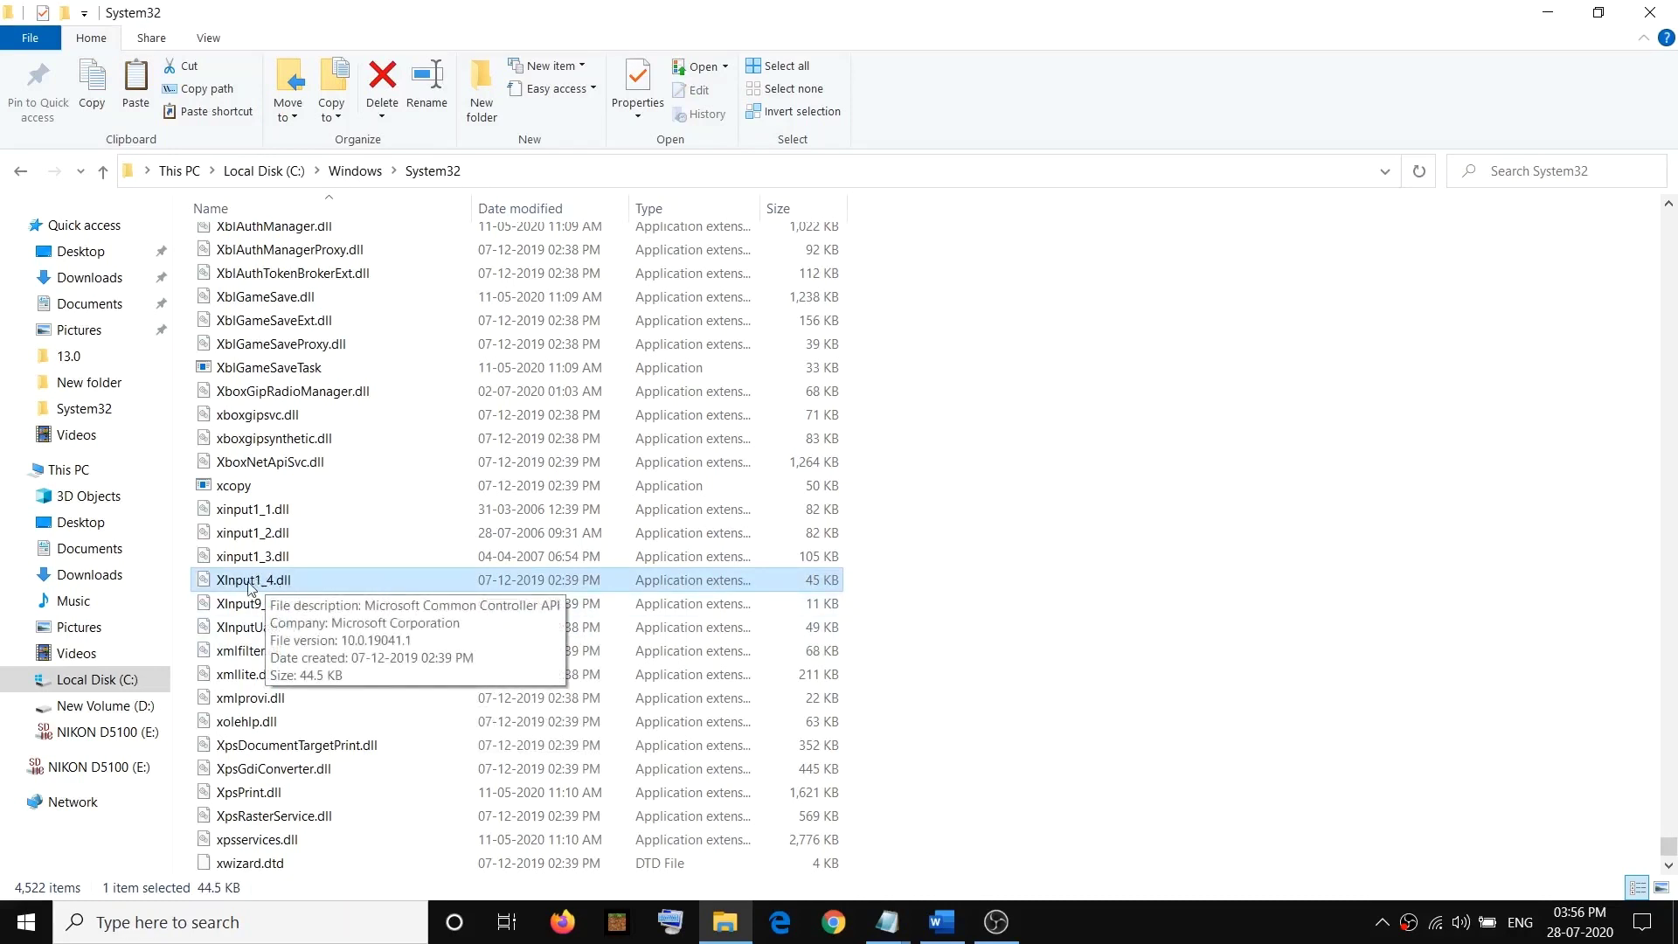
mouse_move(346, 572)
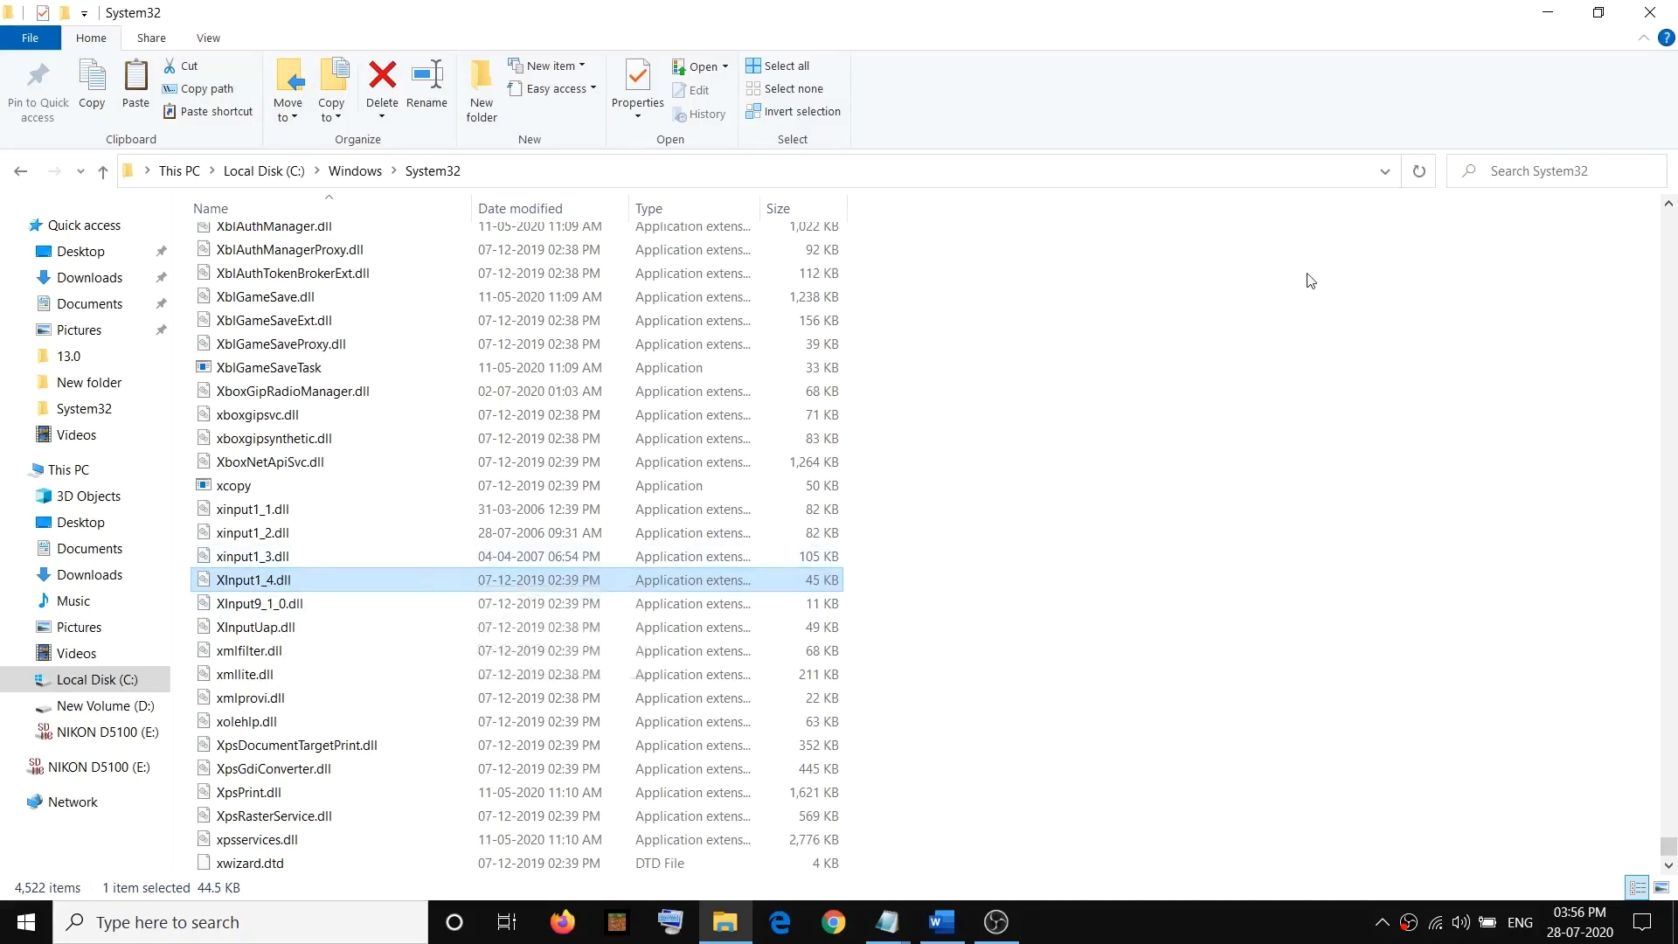
left_click(1550, 9)
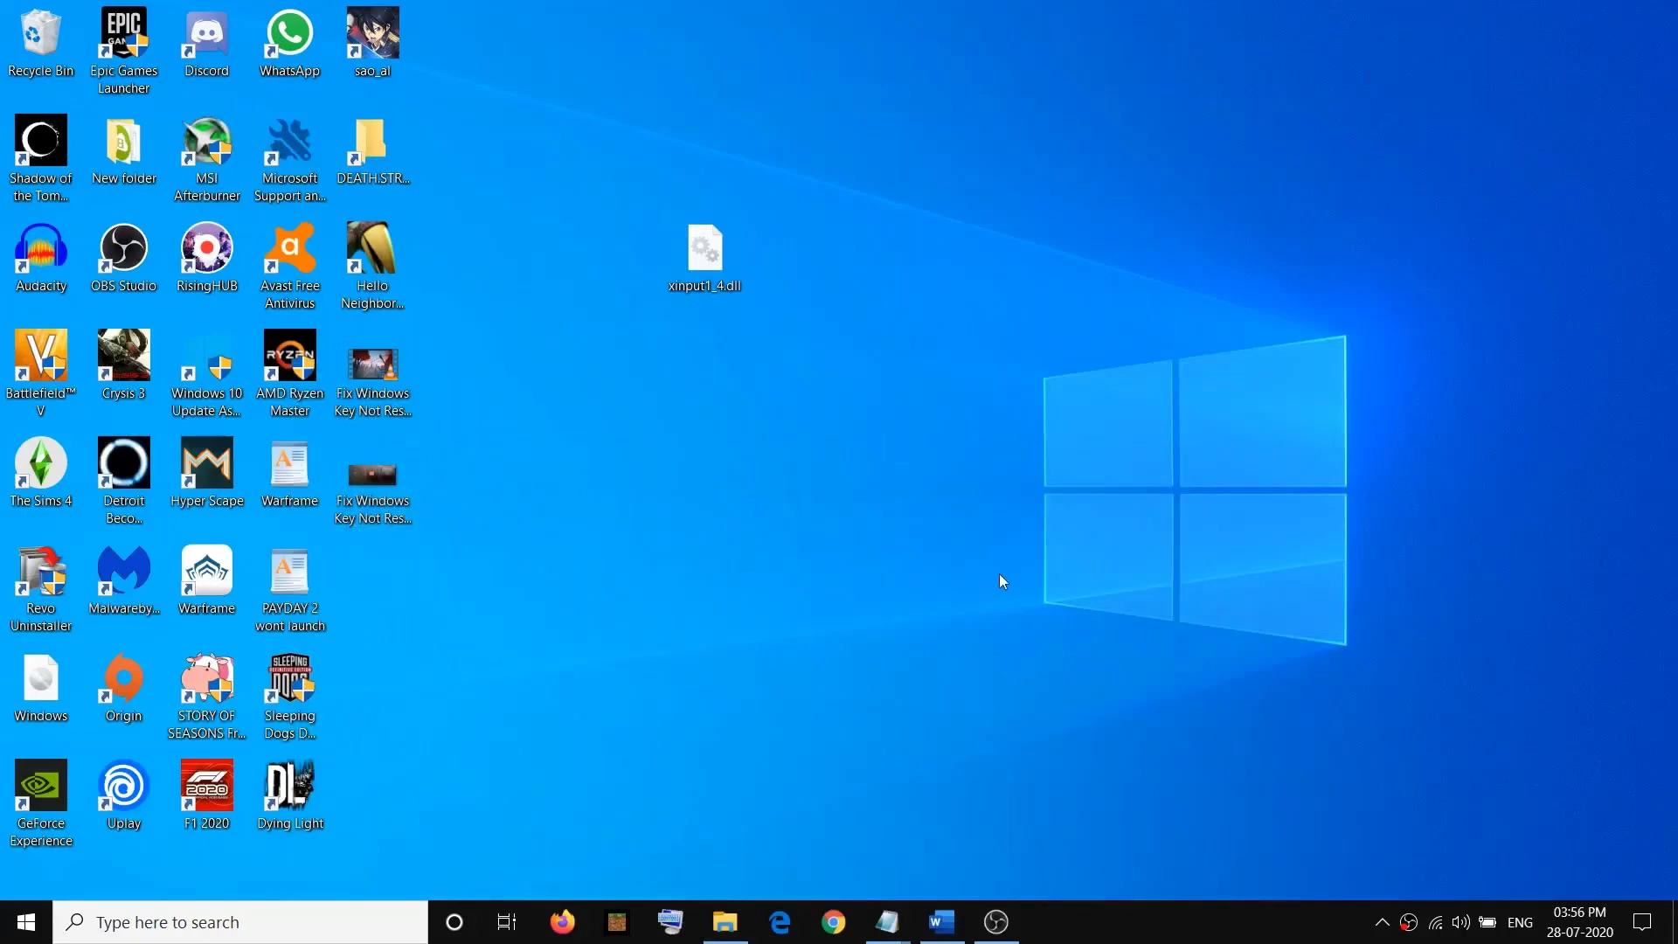
- In Word, copy the Step 2 DirectX download URL and launch a new Chrome window
left_click(935, 938)
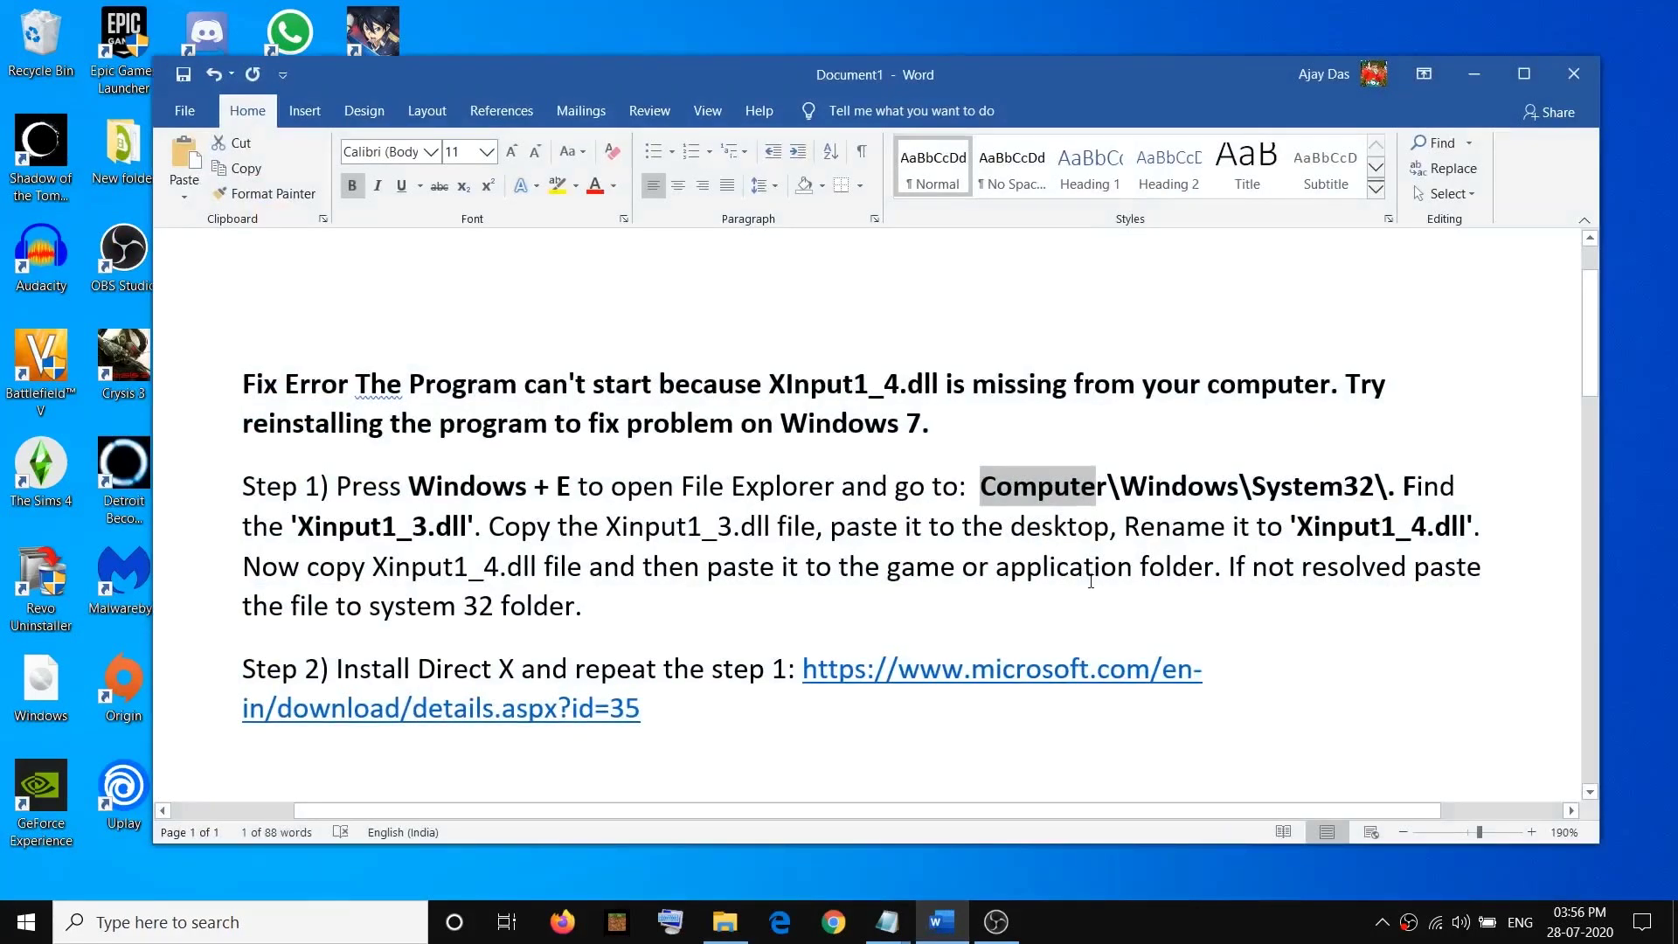
scroll(1076, 581, "down", 1)
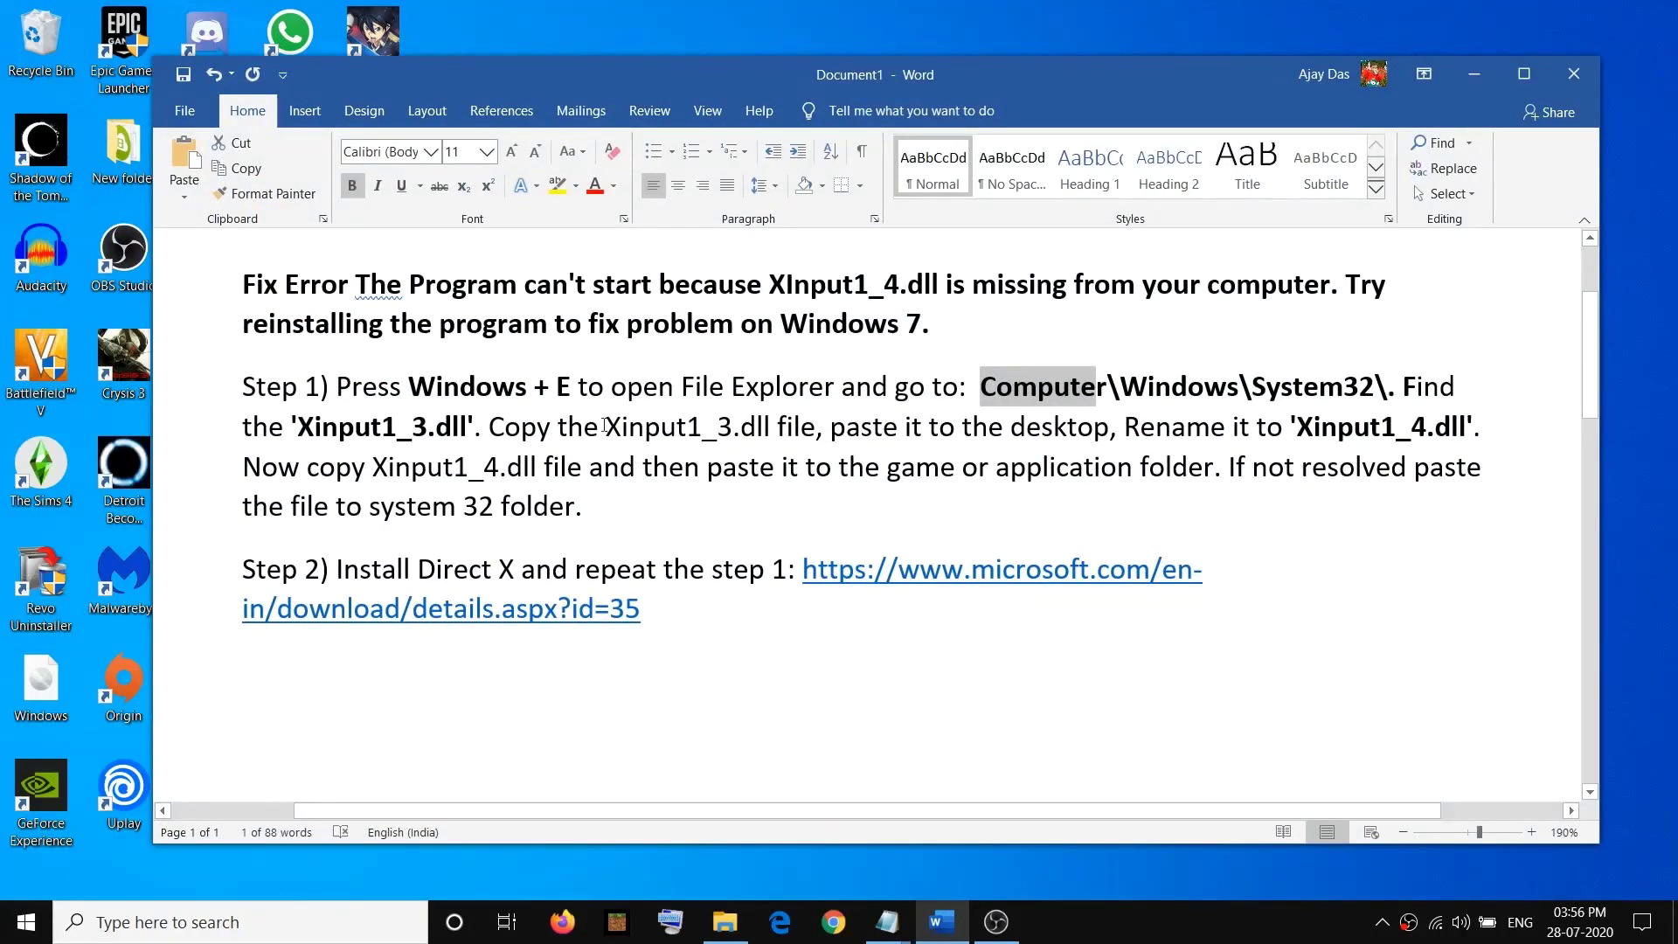
left_click_drag(614, 426, 769, 430)
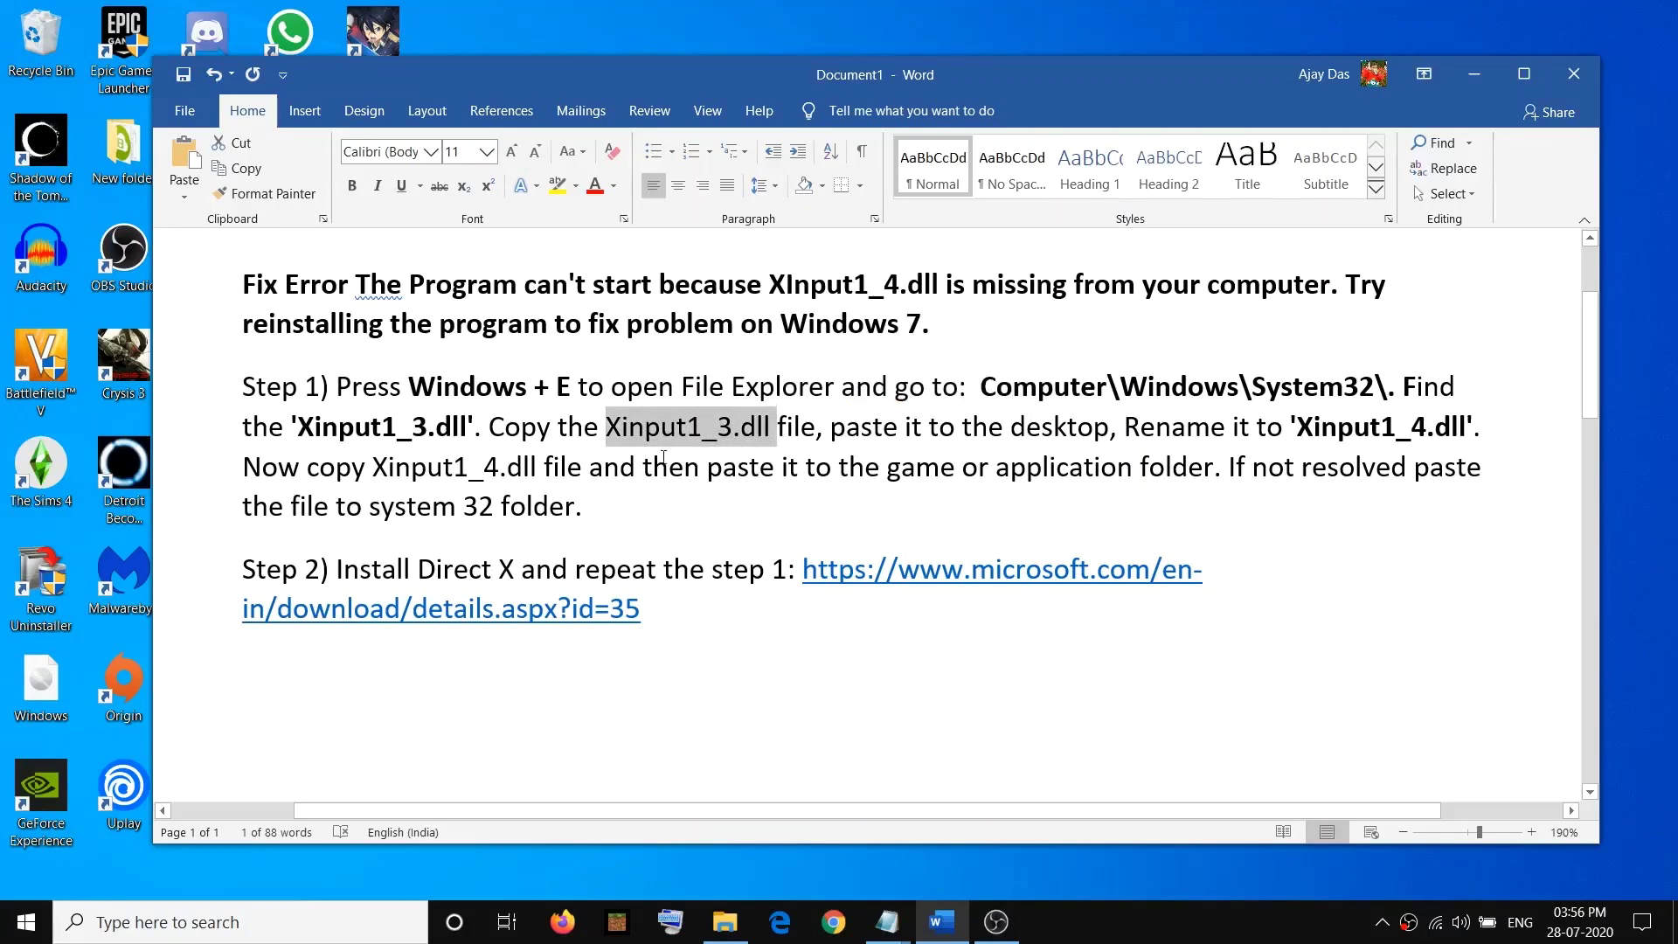
left_click_drag(631, 610, 803, 569)
key("ctrl+c")
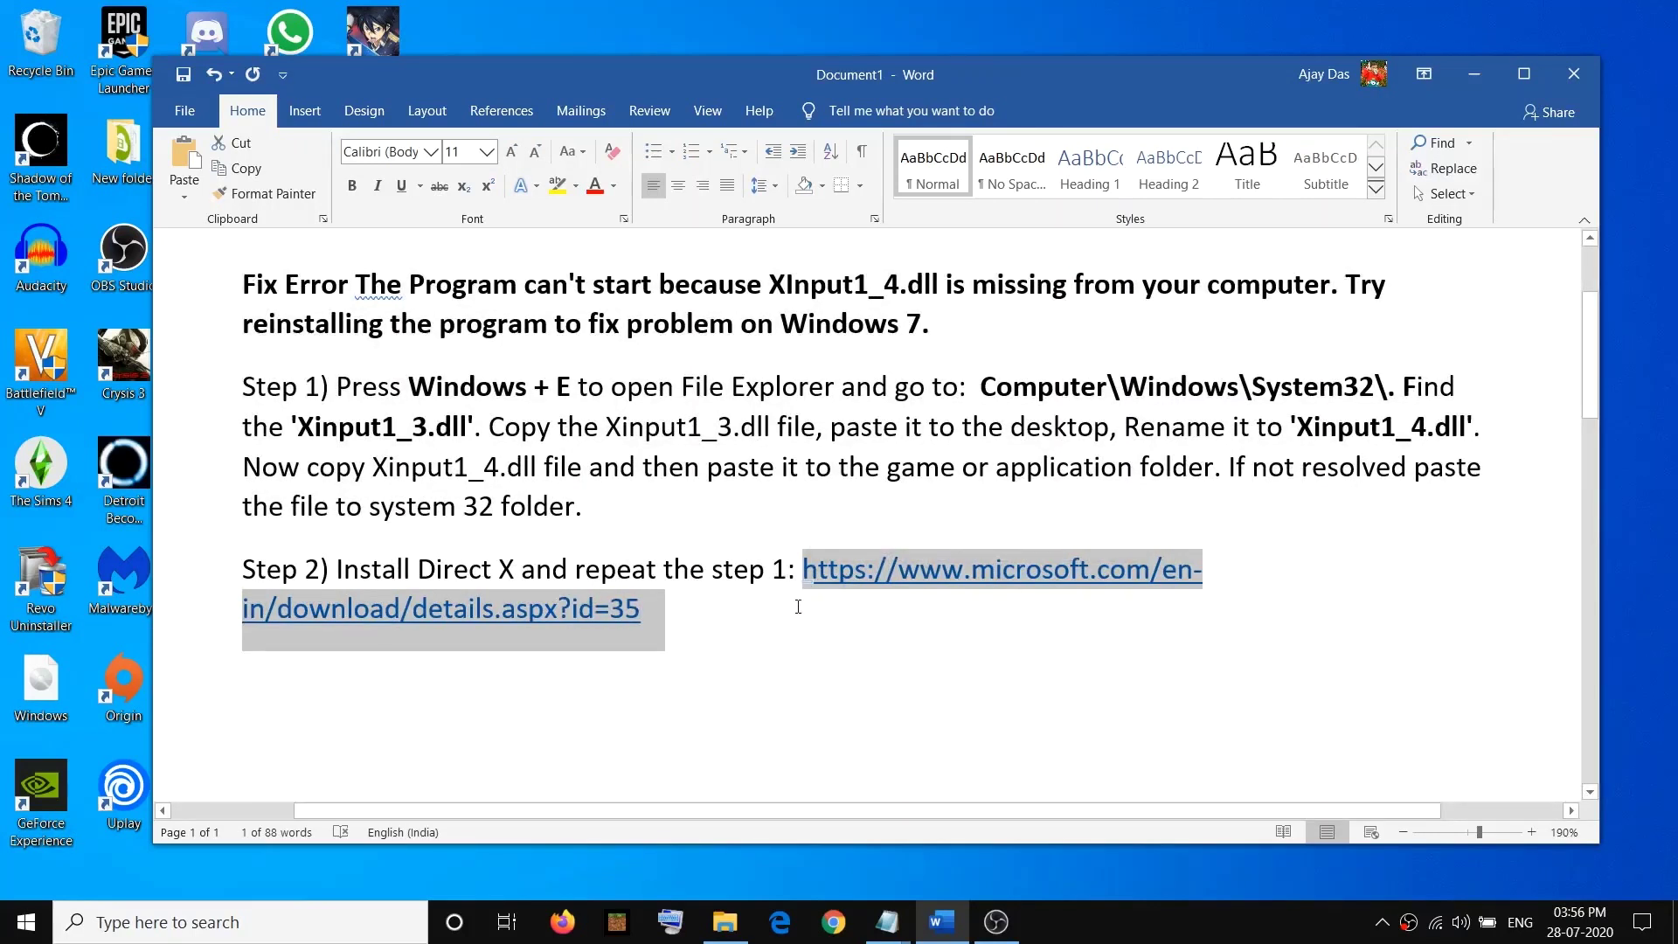
left_click(837, 914)
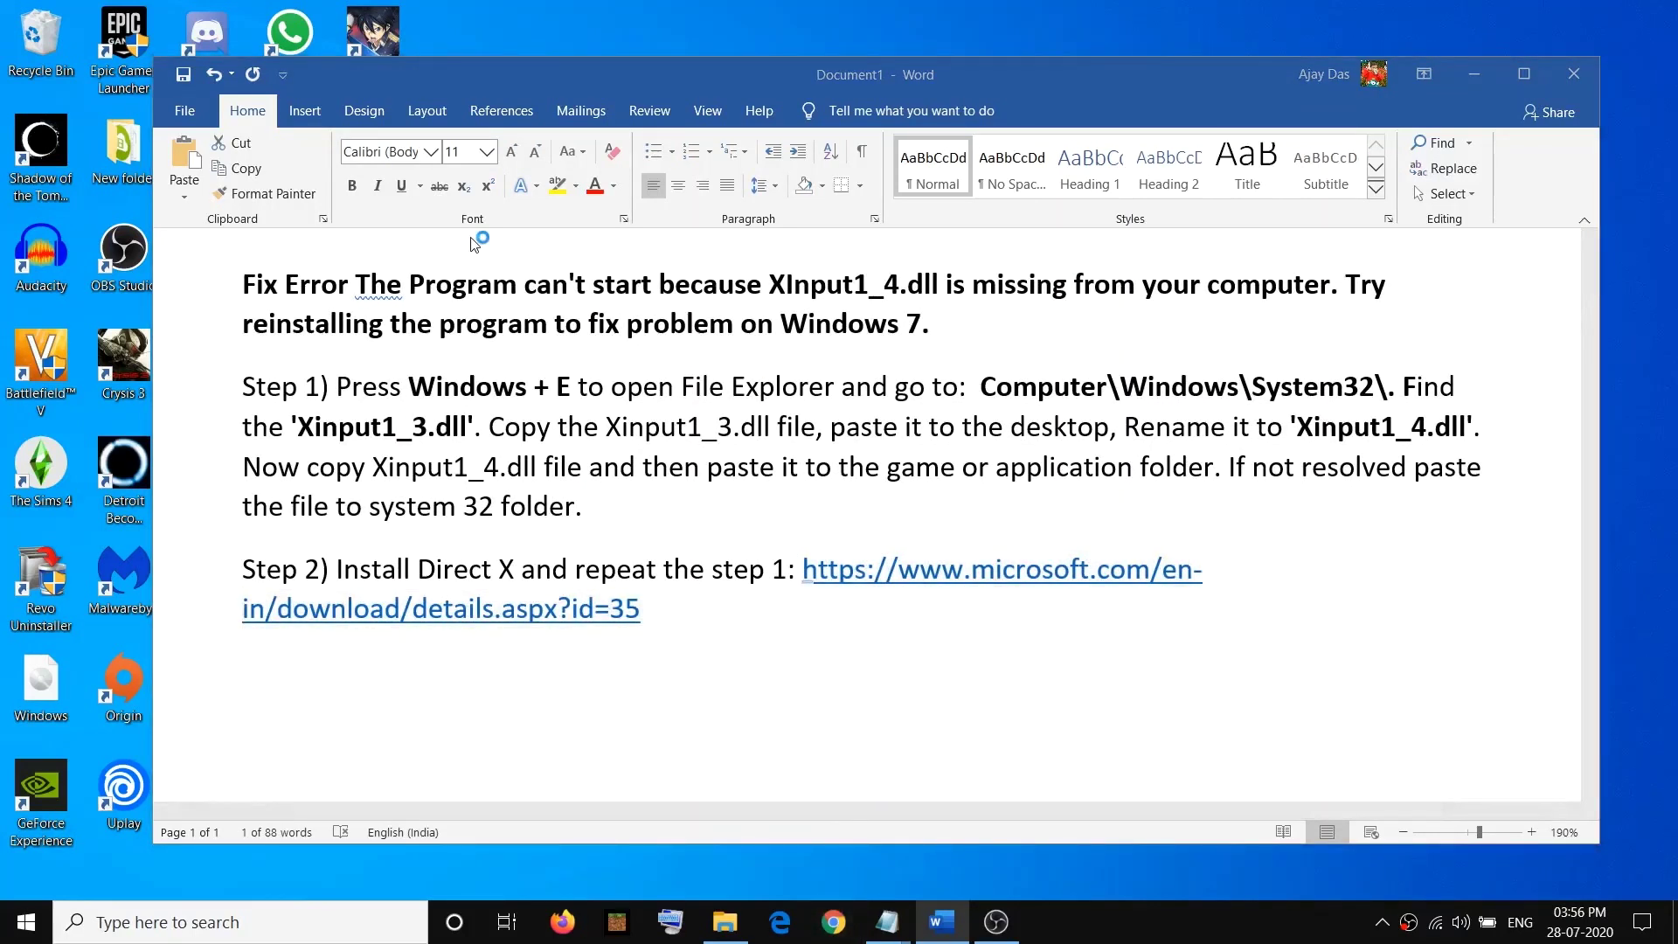
- Paste the DirectX URL into Chrome and download dxwebsetup.exe from Microsoft's page
key("ctrl+v")
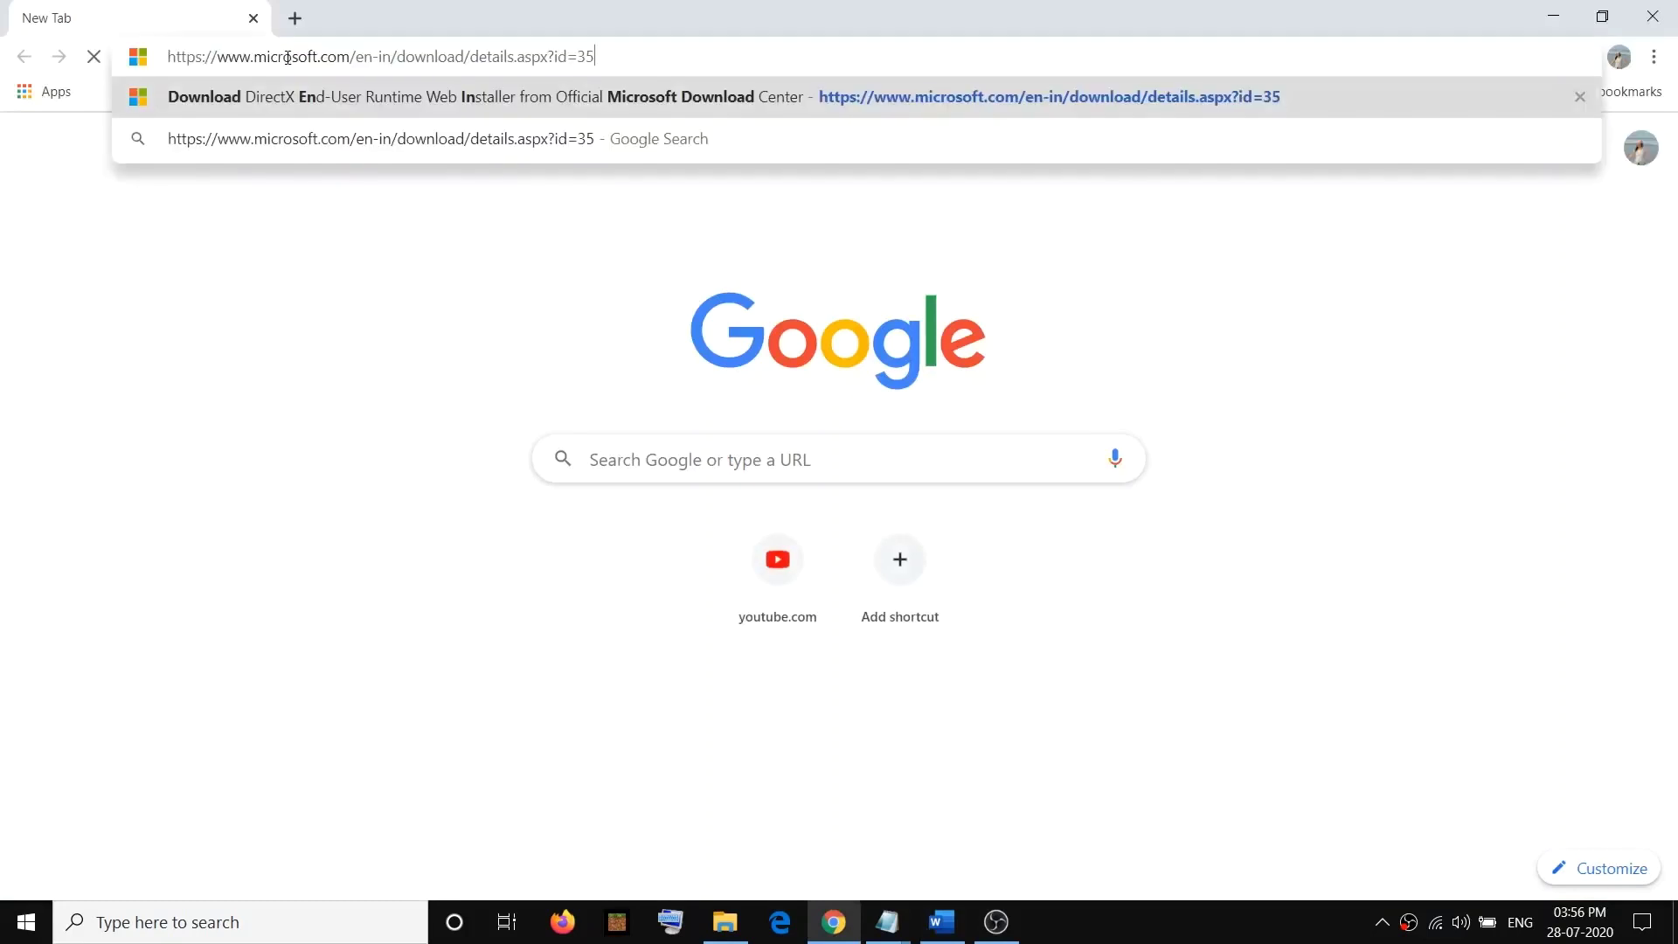
key("Return")
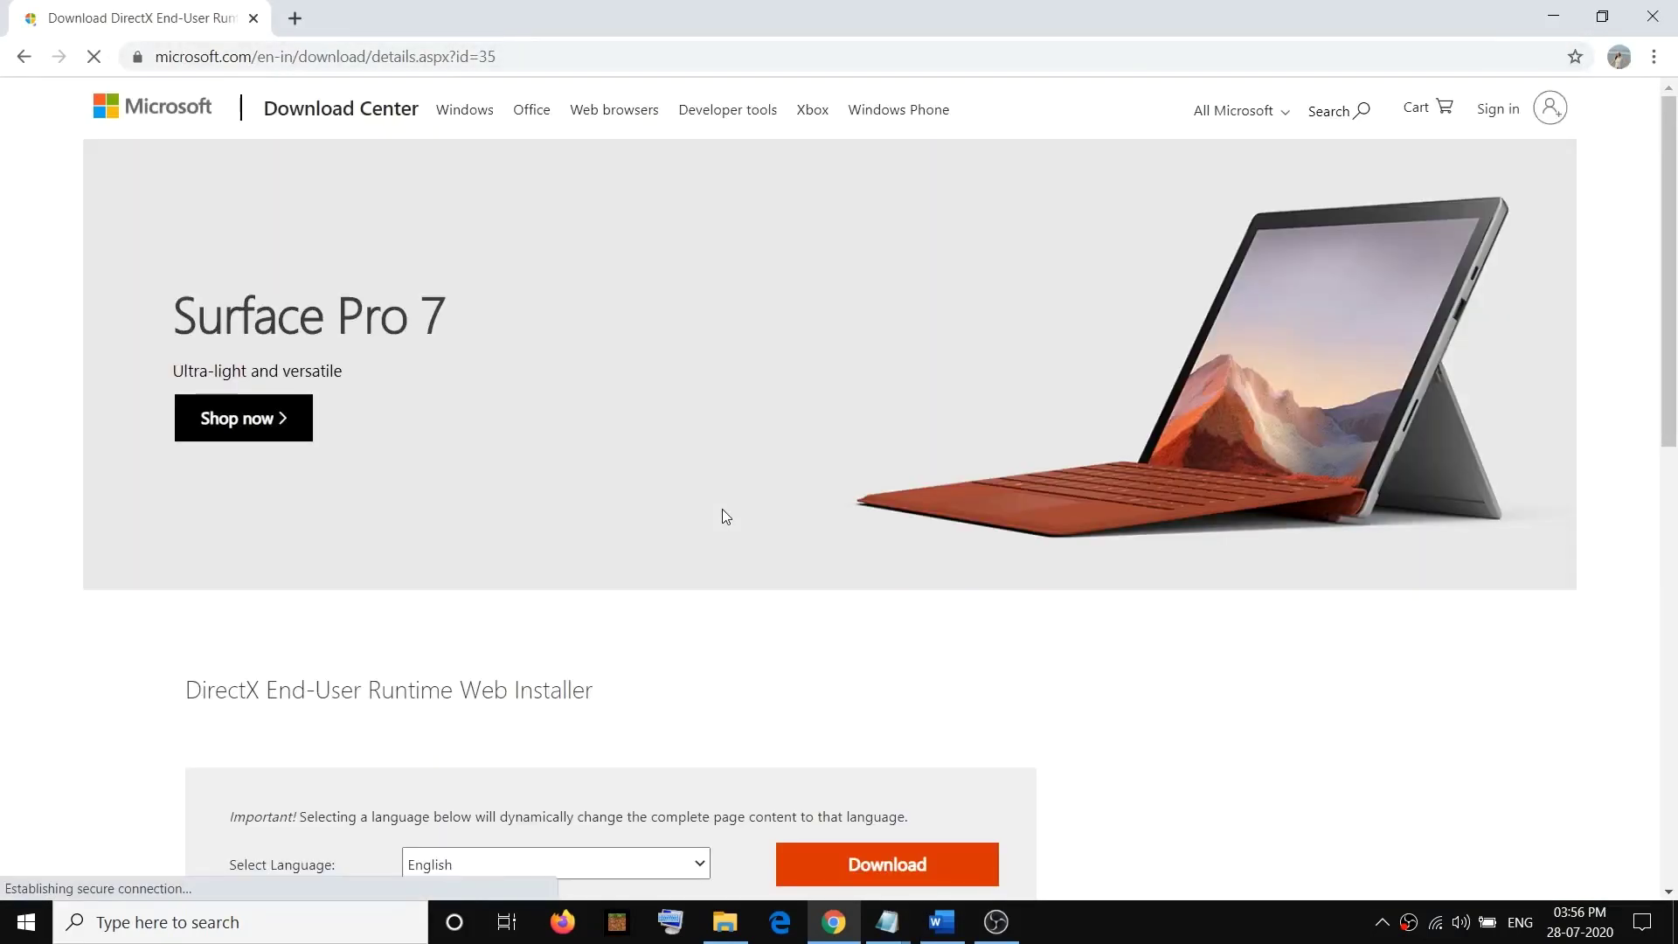
scroll(710, 513, "down", 7)
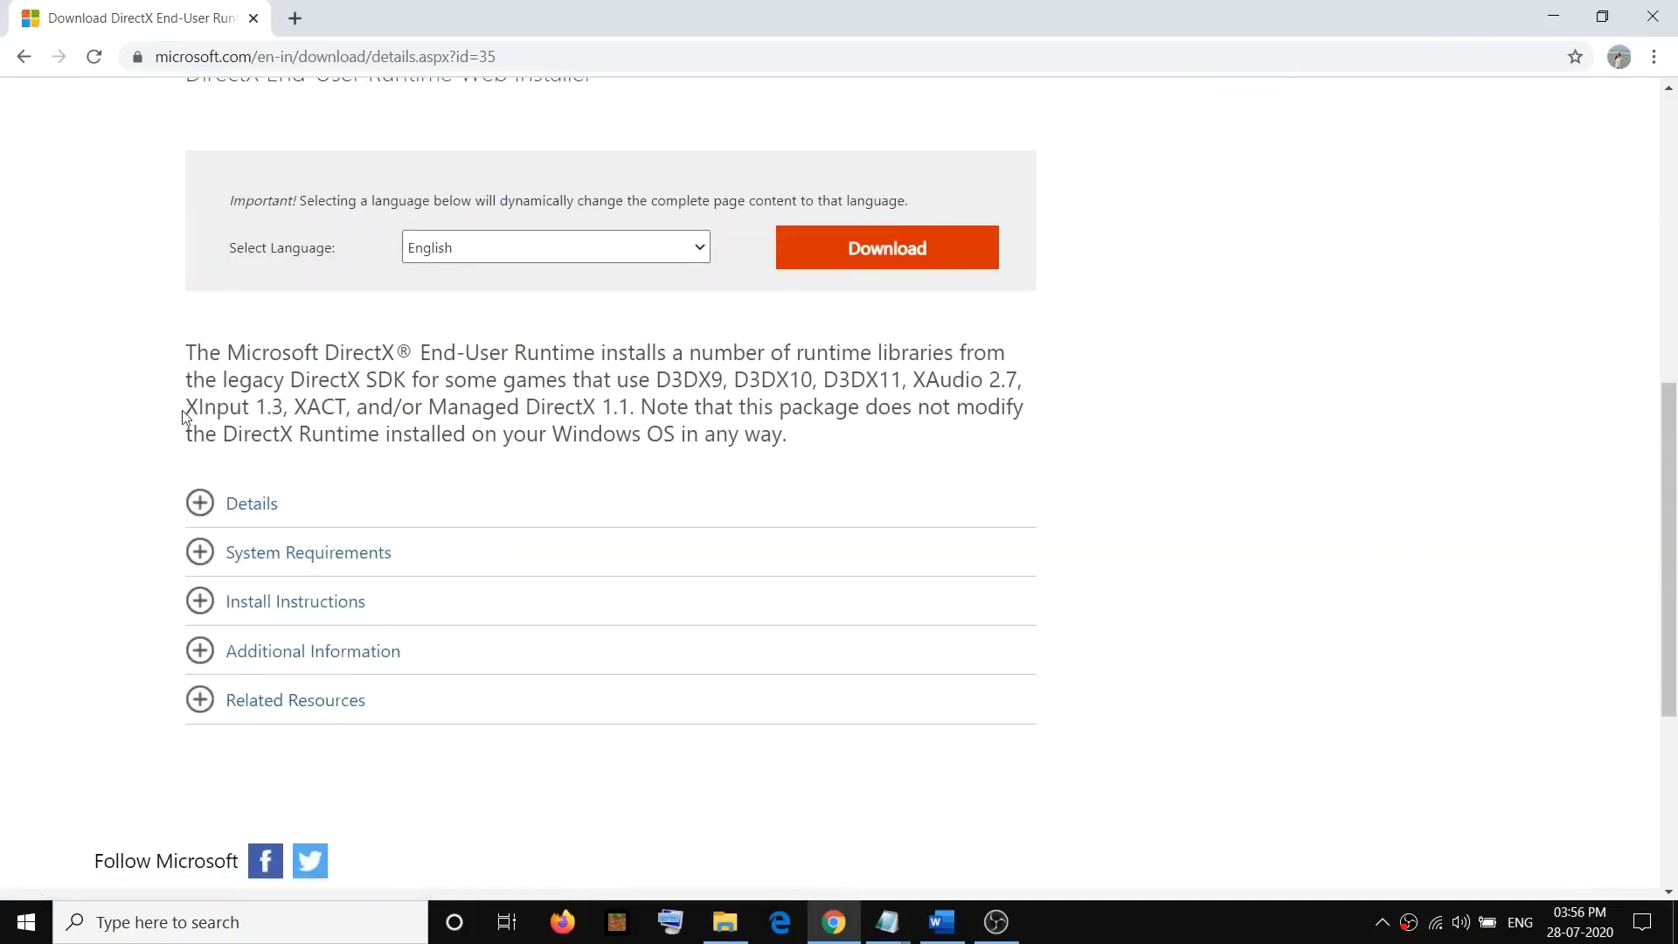
left_click_drag(188, 406, 284, 406)
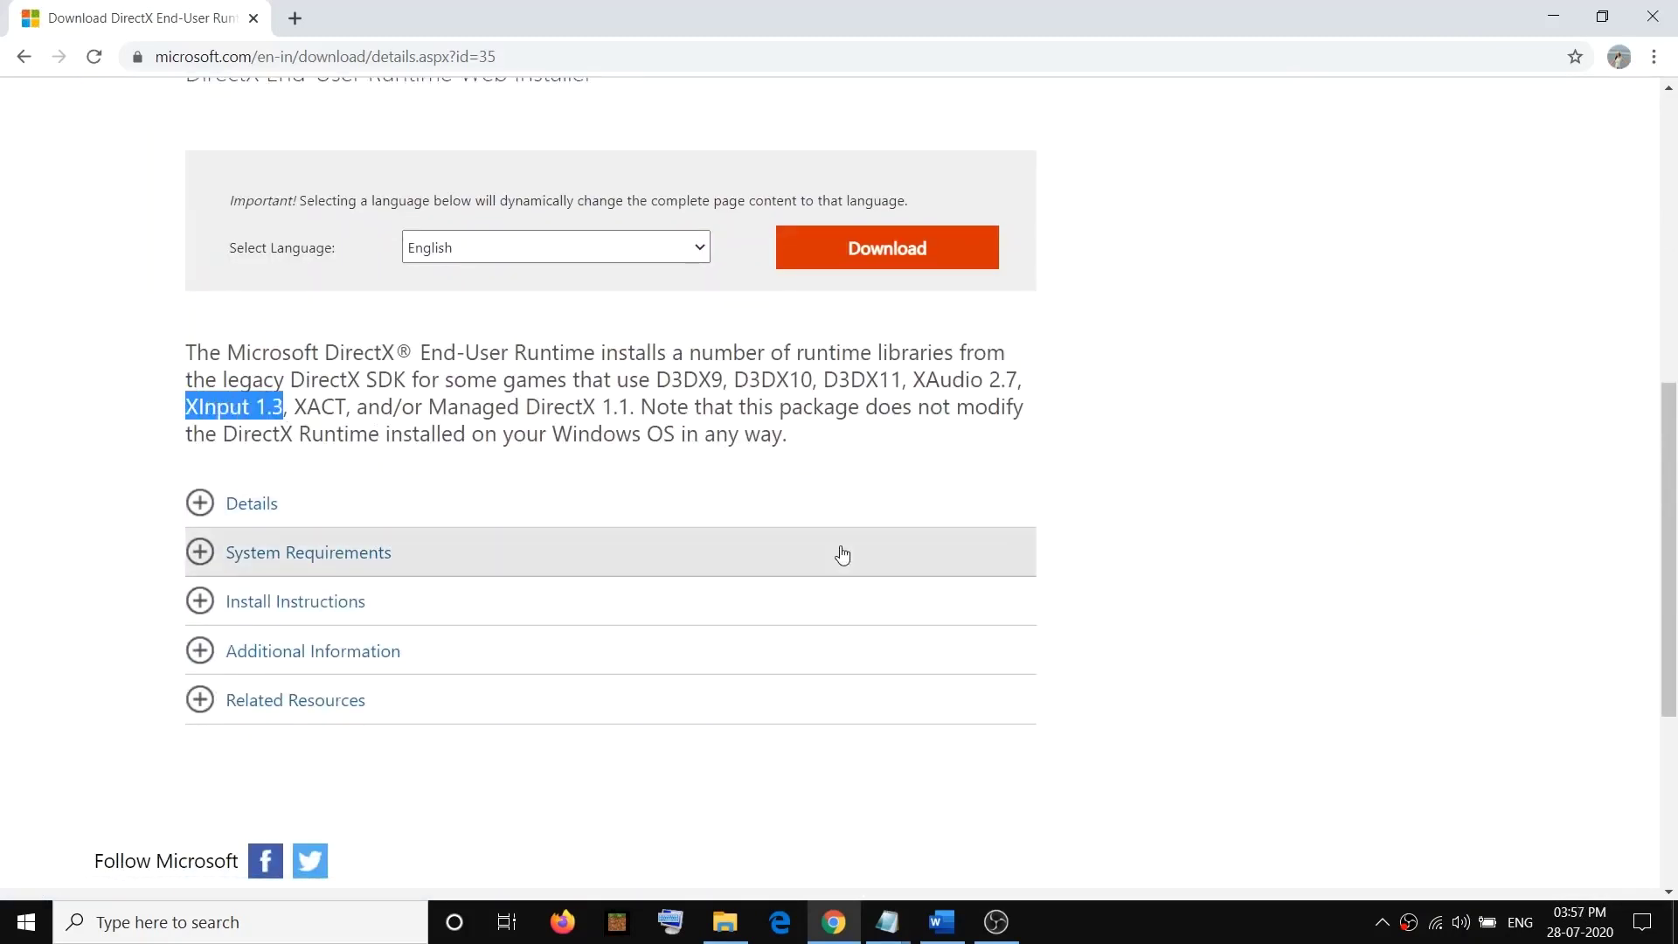
scroll(856, 406, "up", 1)
left_click(853, 359)
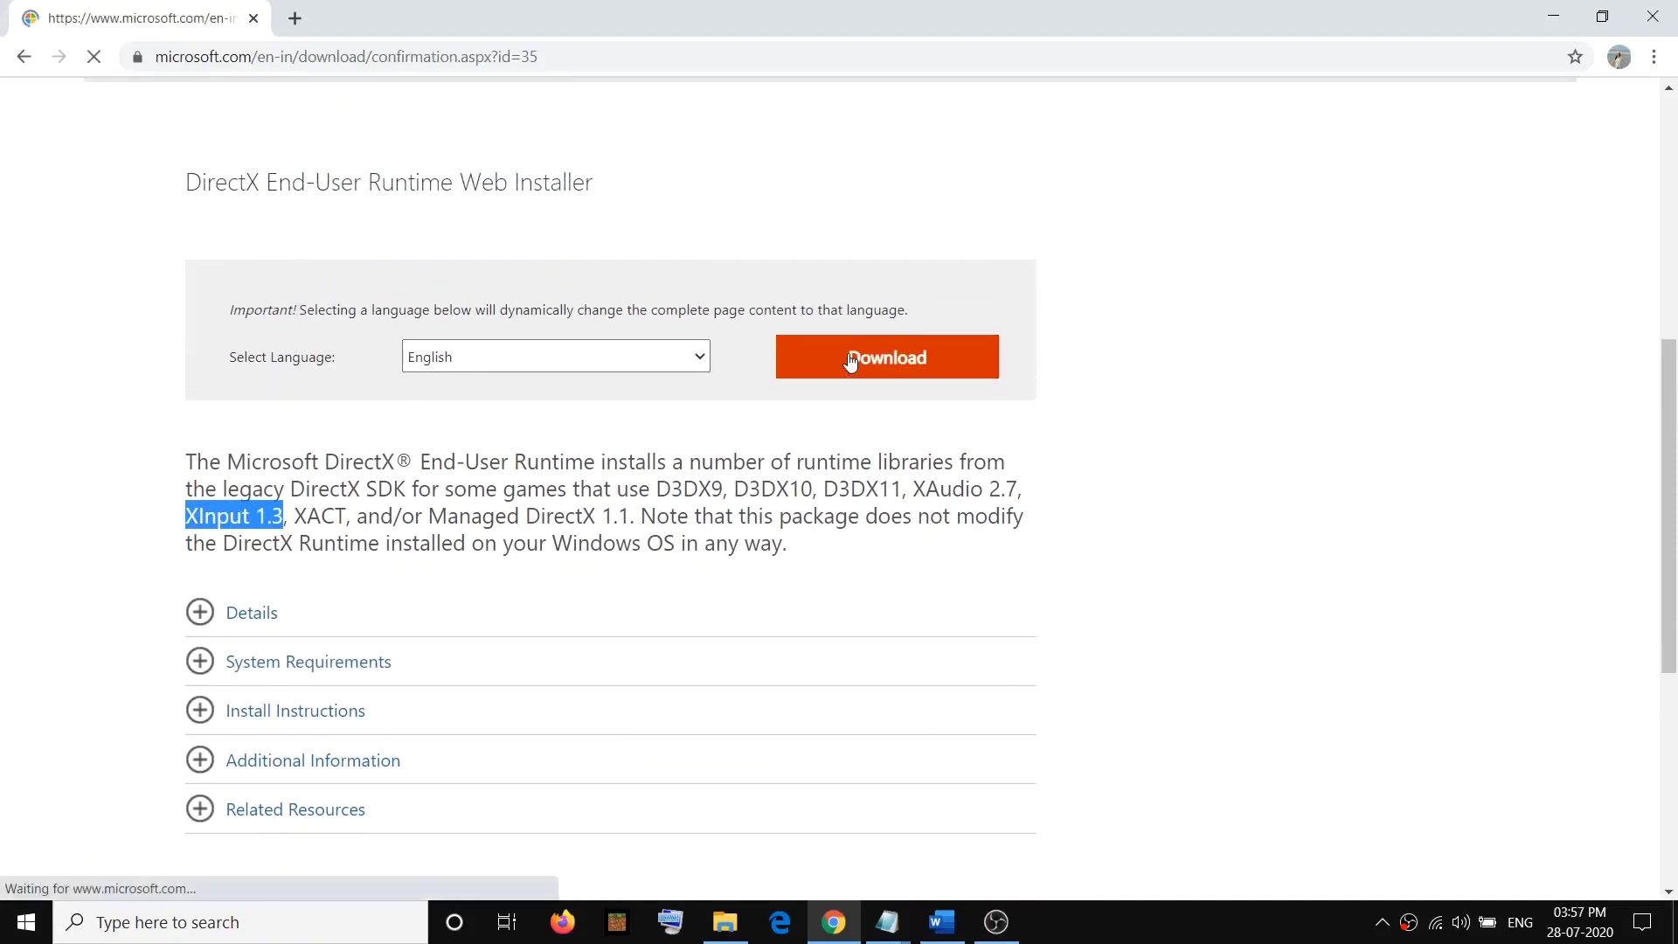
scroll(445, 494, "down", 1)
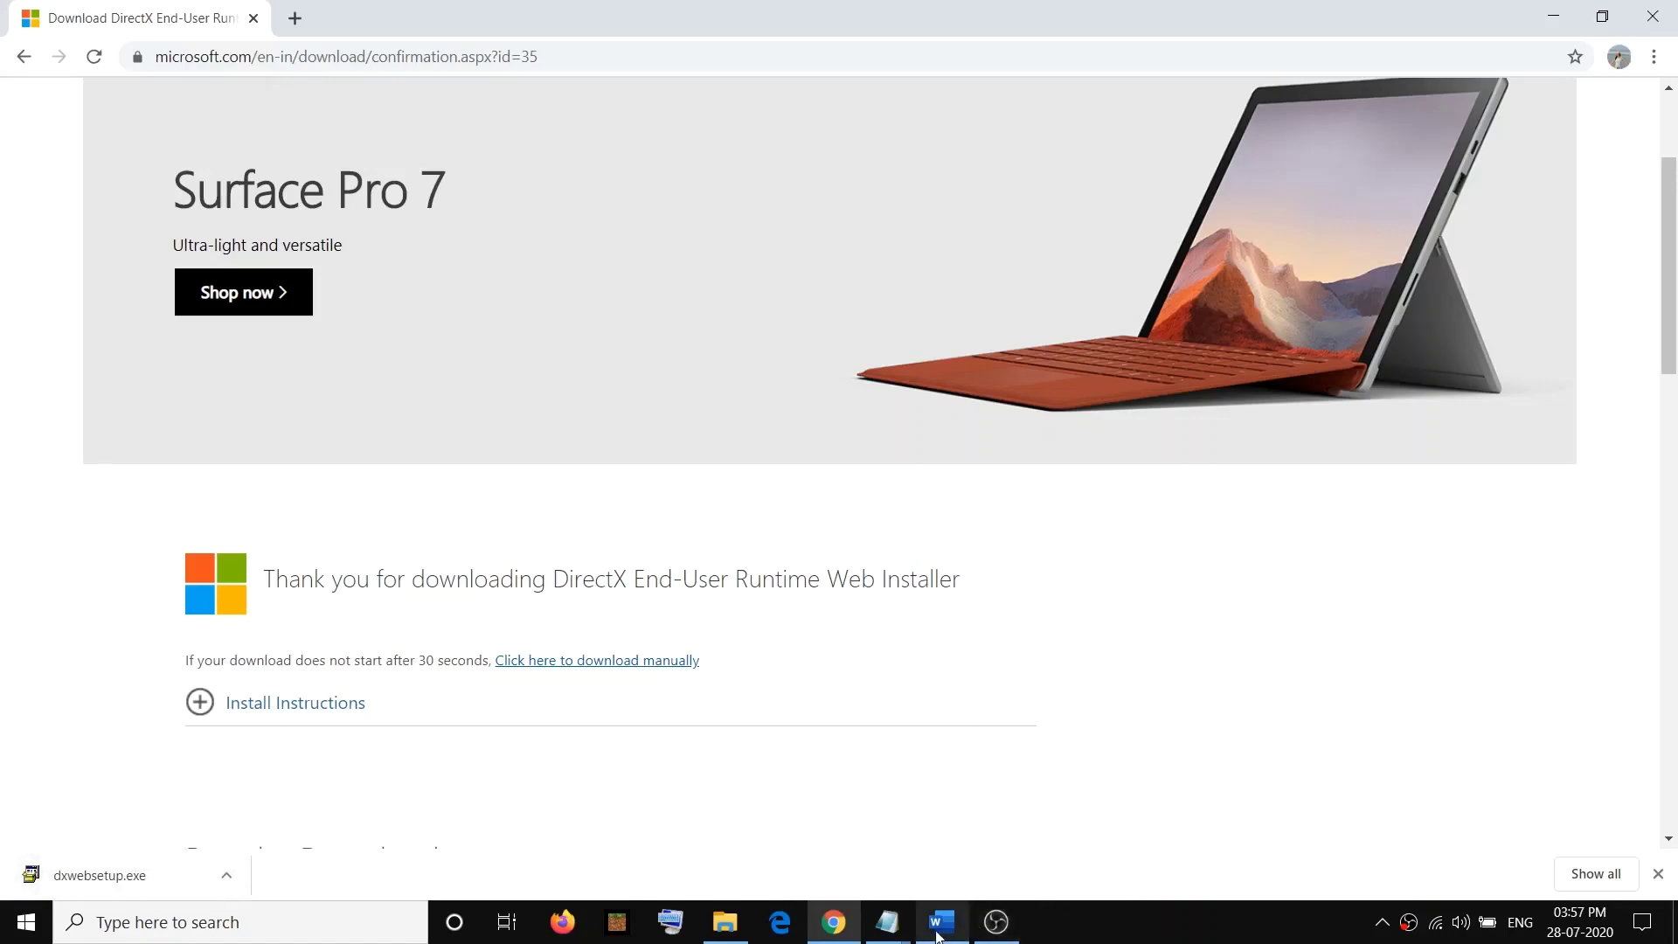
- Select xinput1_3.dll in System32, show the desktop, then bring back the DirectX page
left_click(725, 922)
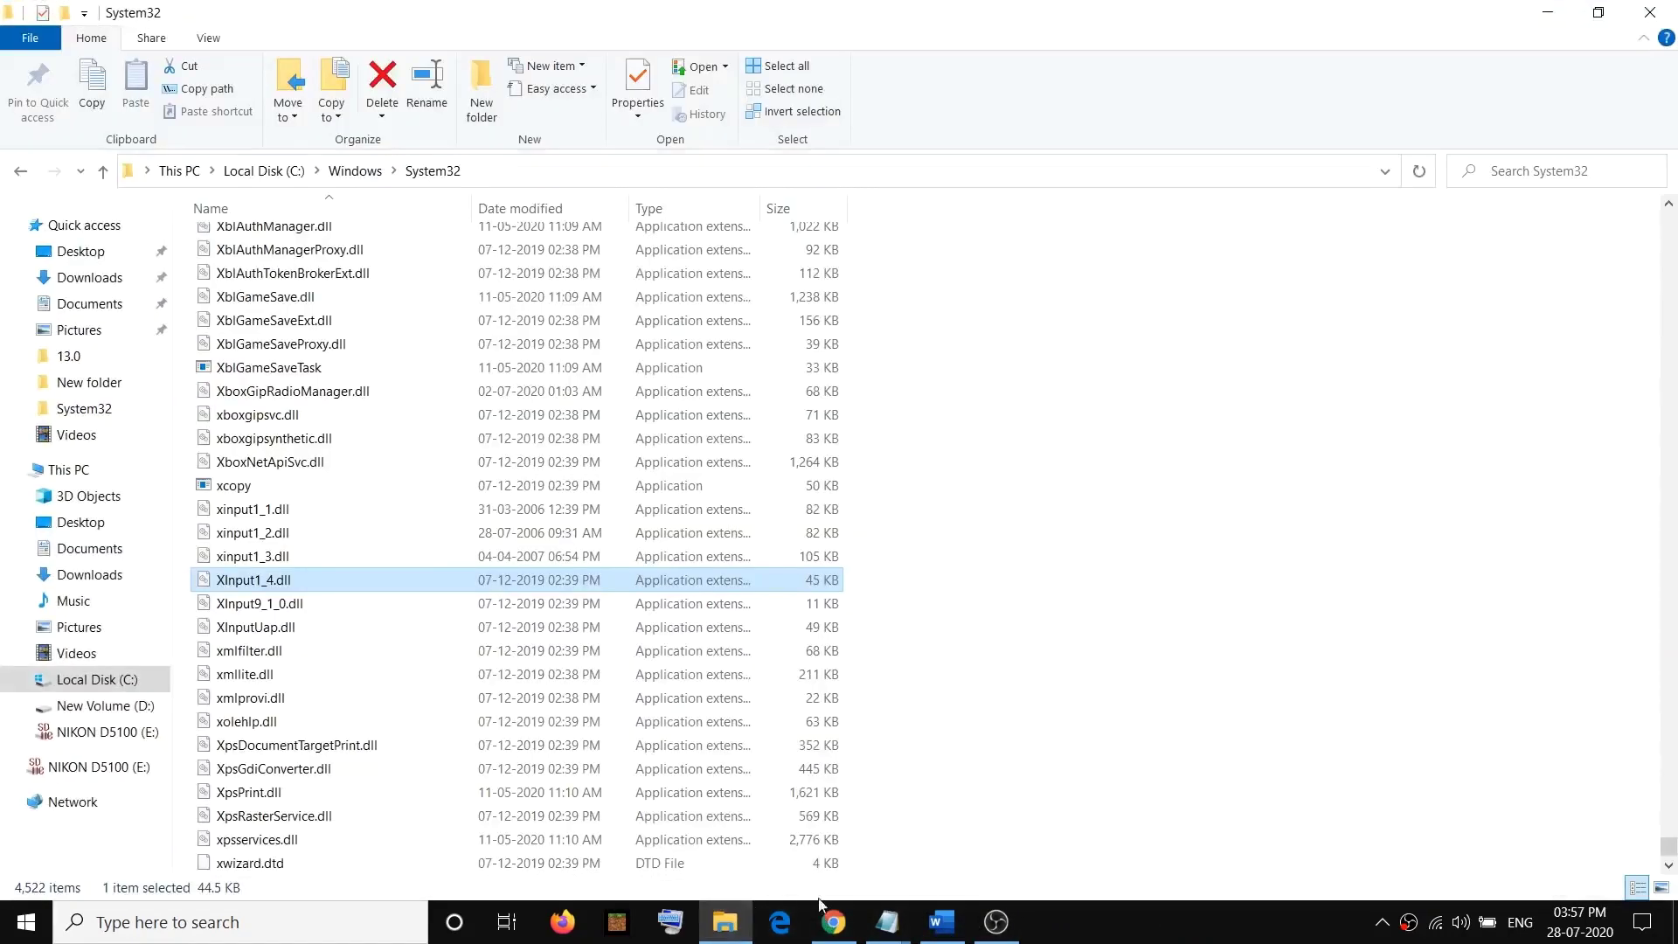
left_click(252, 560)
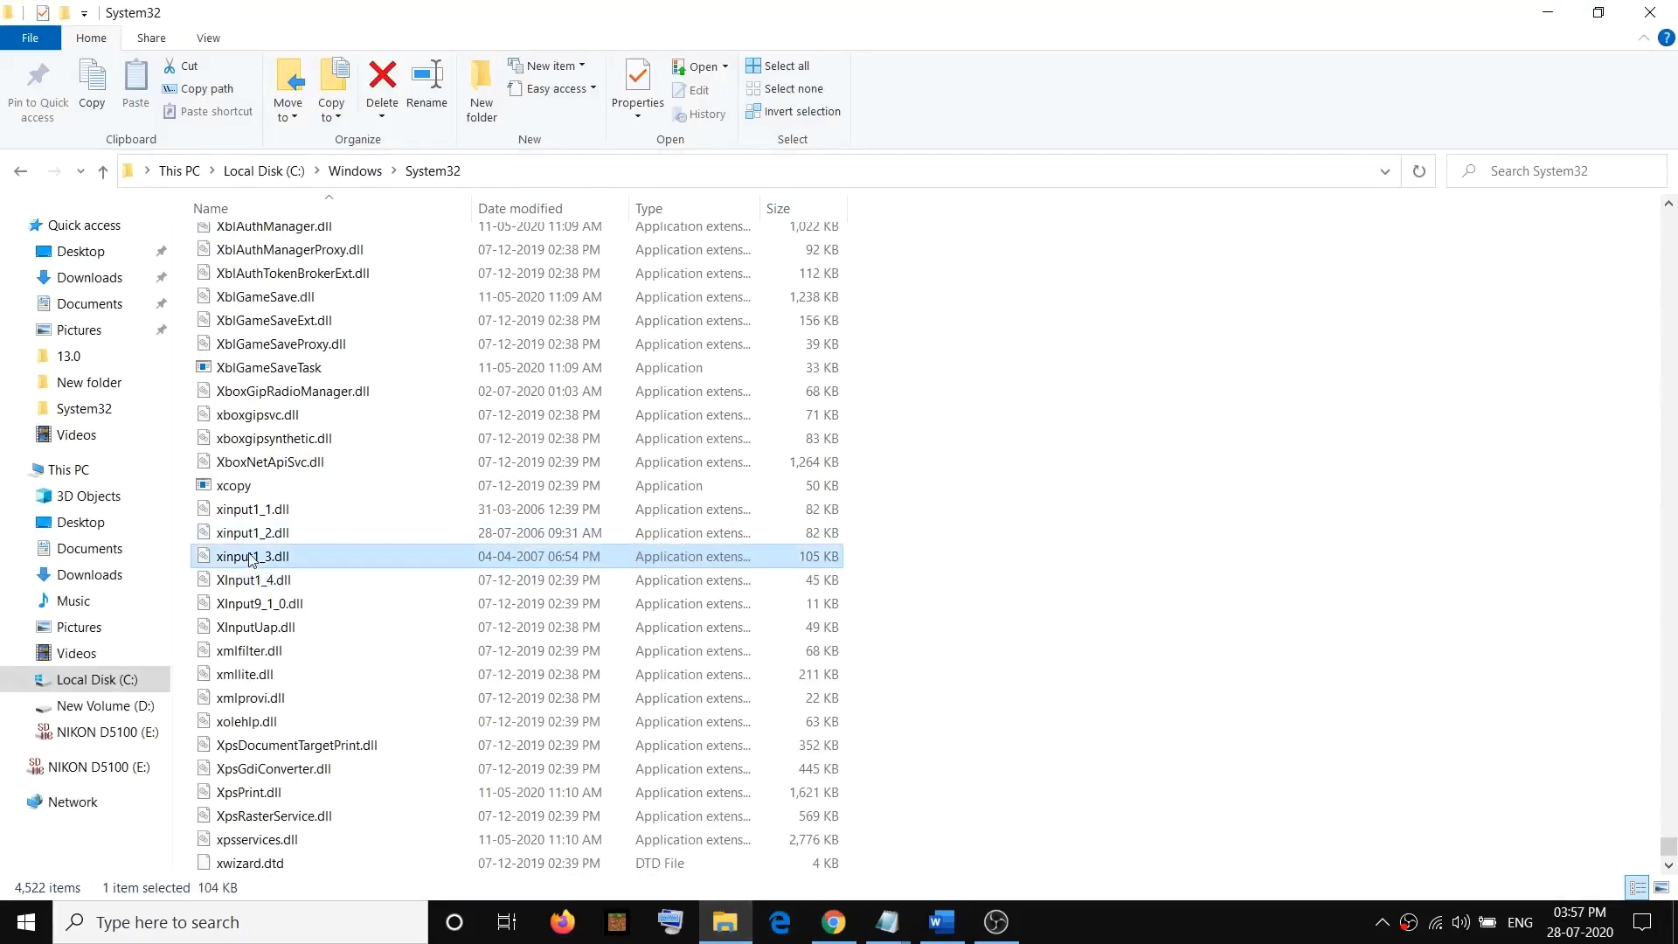
key("super+d")
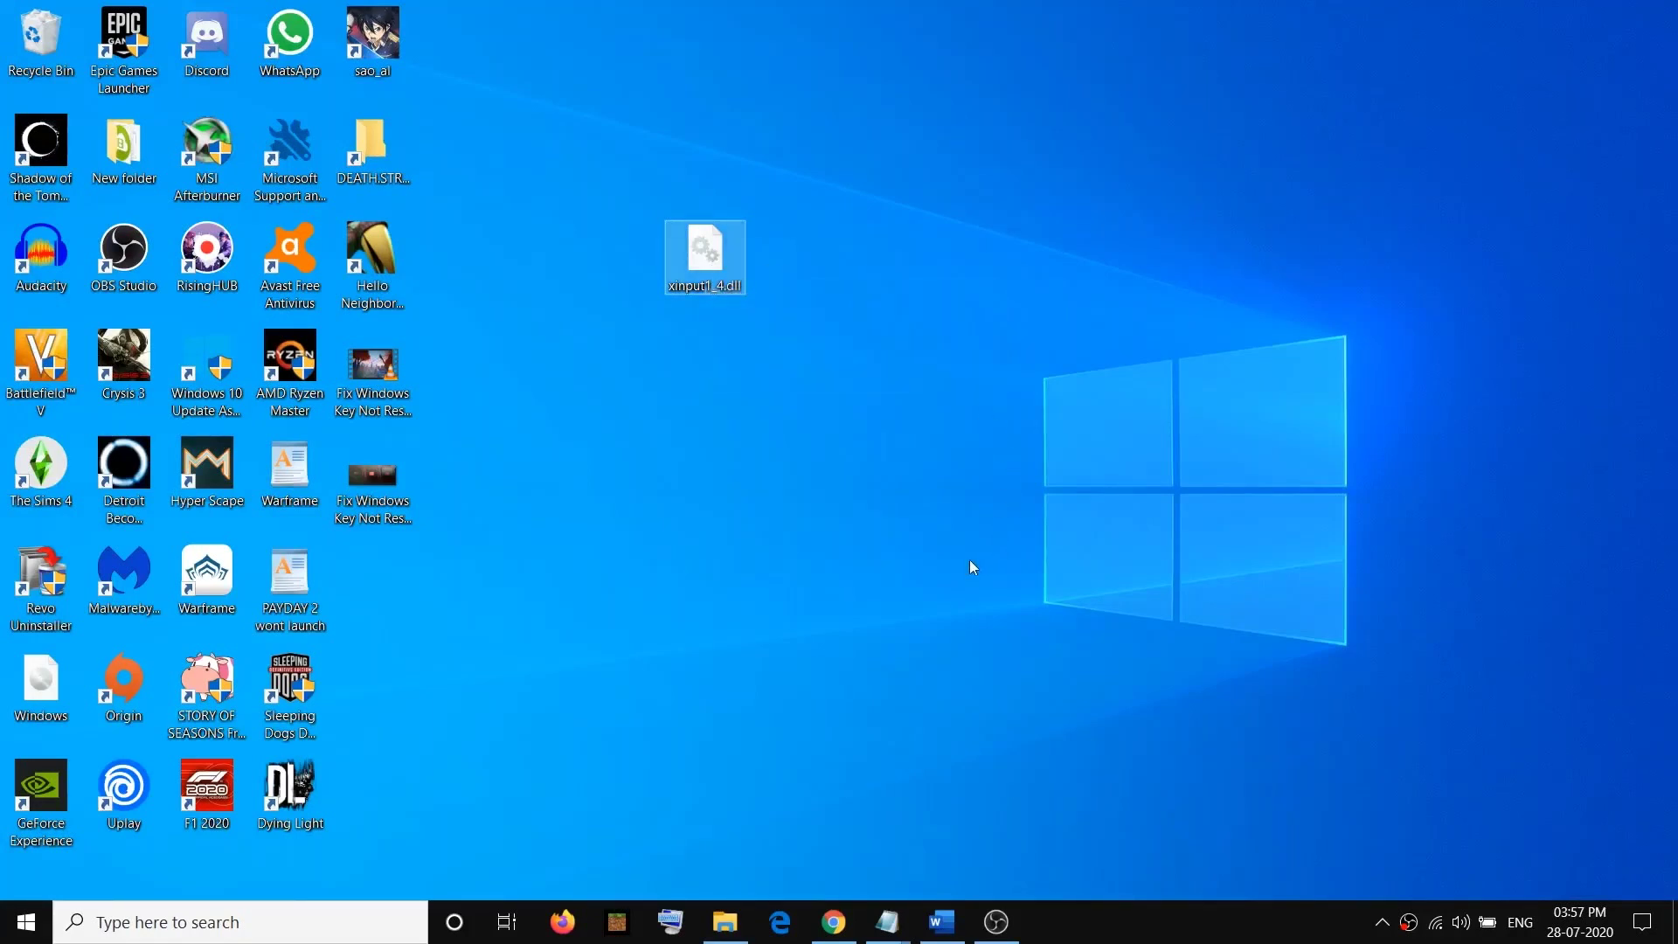
left_click(834, 922)
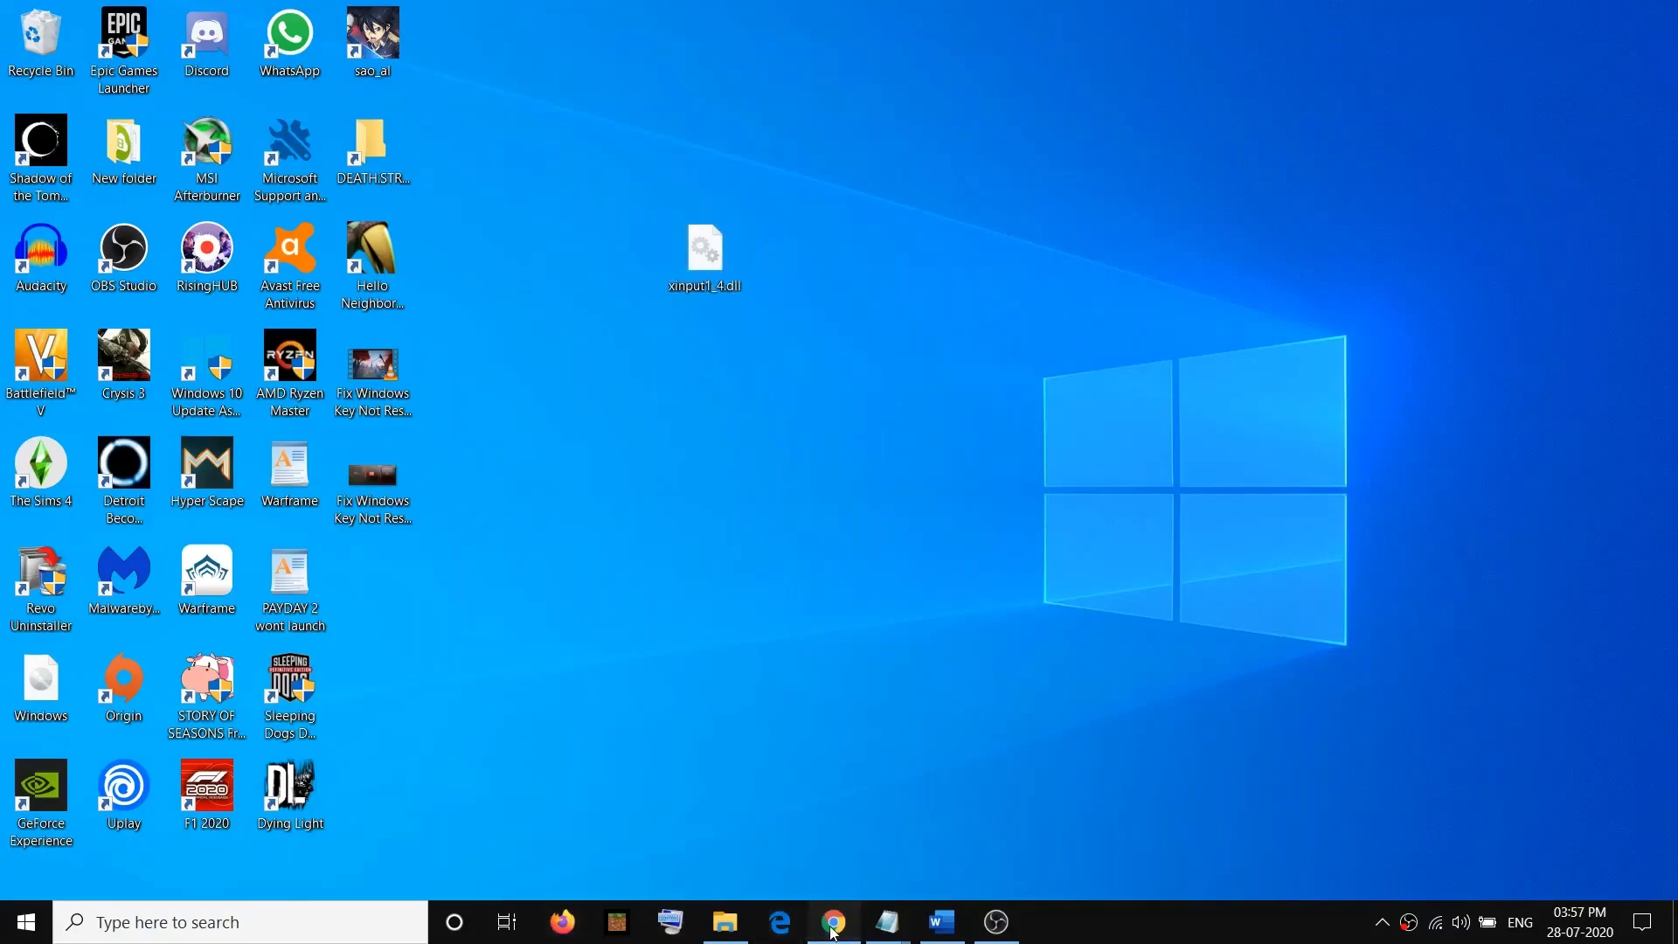